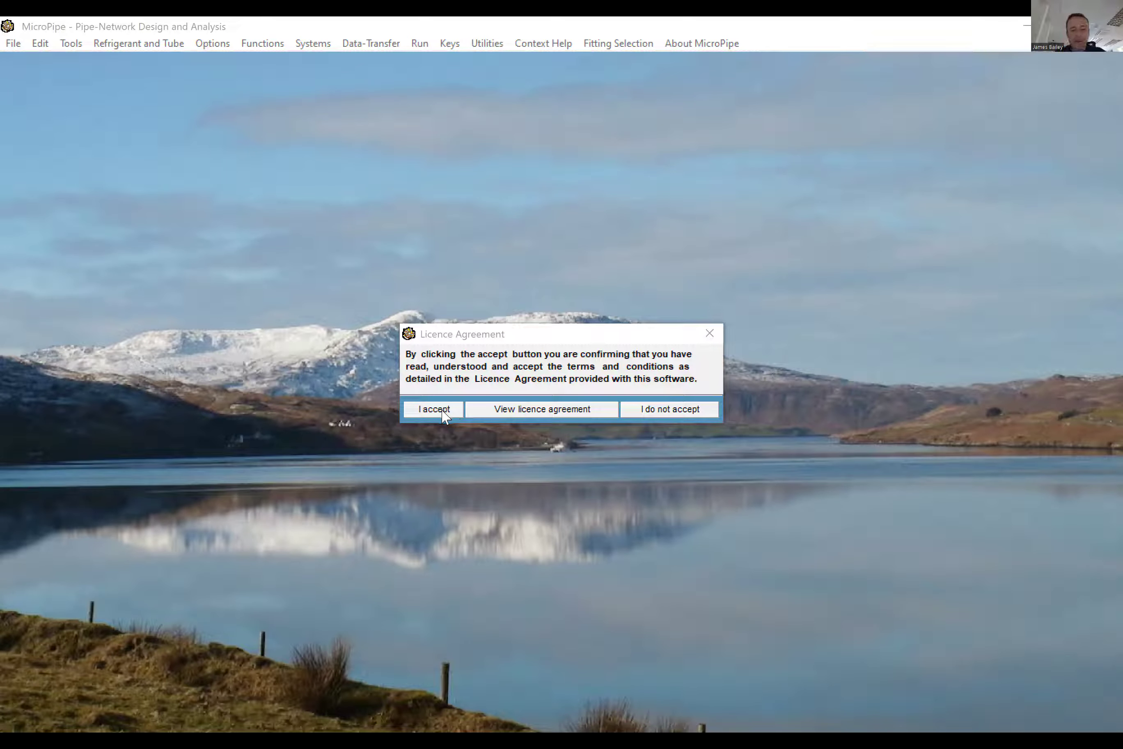
# Accept the licence agreement and confirm clearing all fields for a new suction project
pyautogui.click(442, 410)
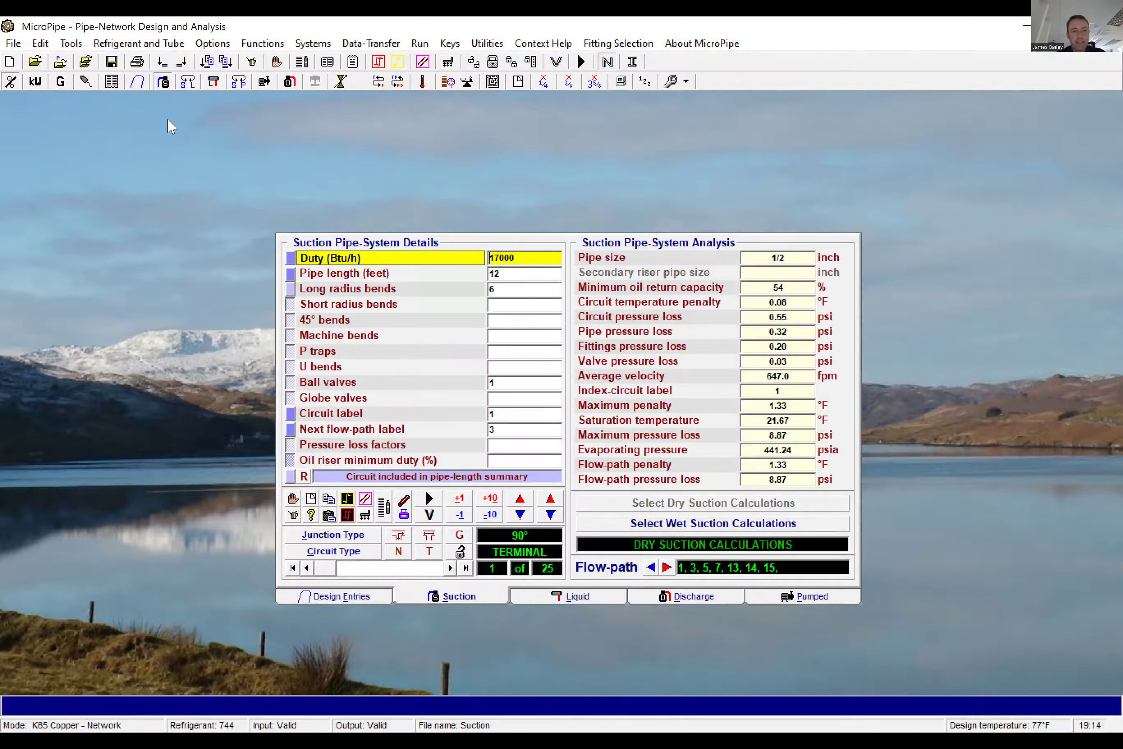
pyautogui.click(11, 65)
pyautogui.click(572, 439)
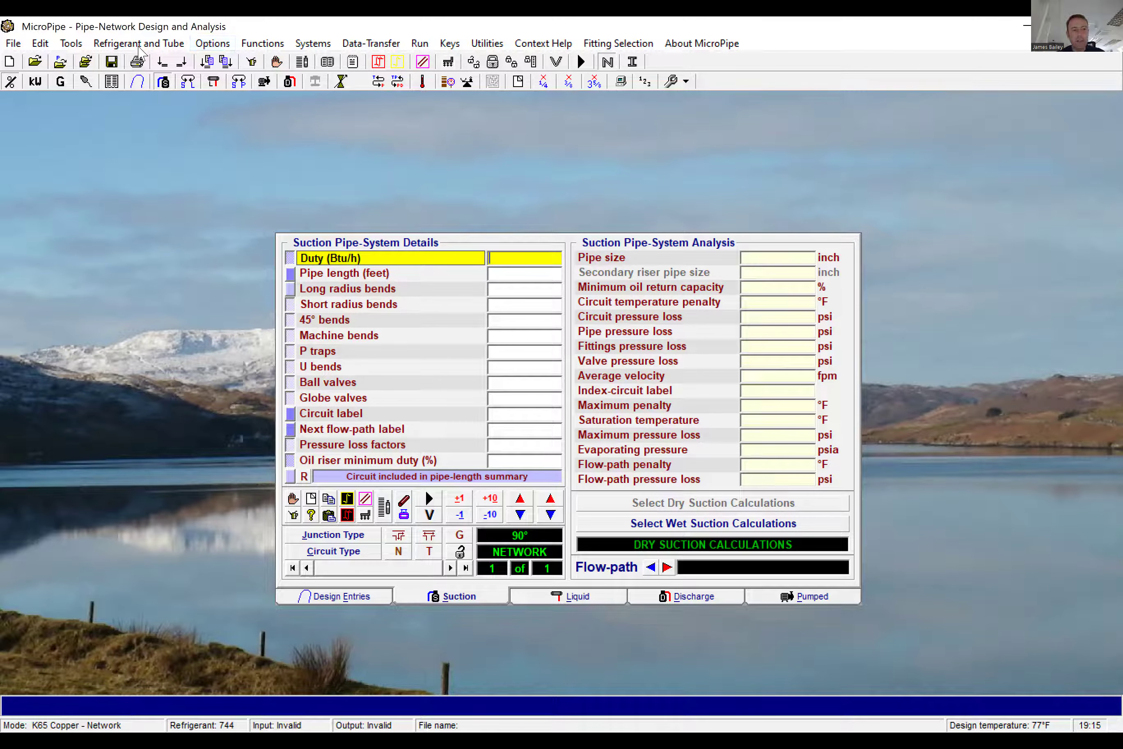
# Switch the project to K65 Copper tube with R744 (Carbon Dioxide) refrigerant
pyautogui.click(607, 61)
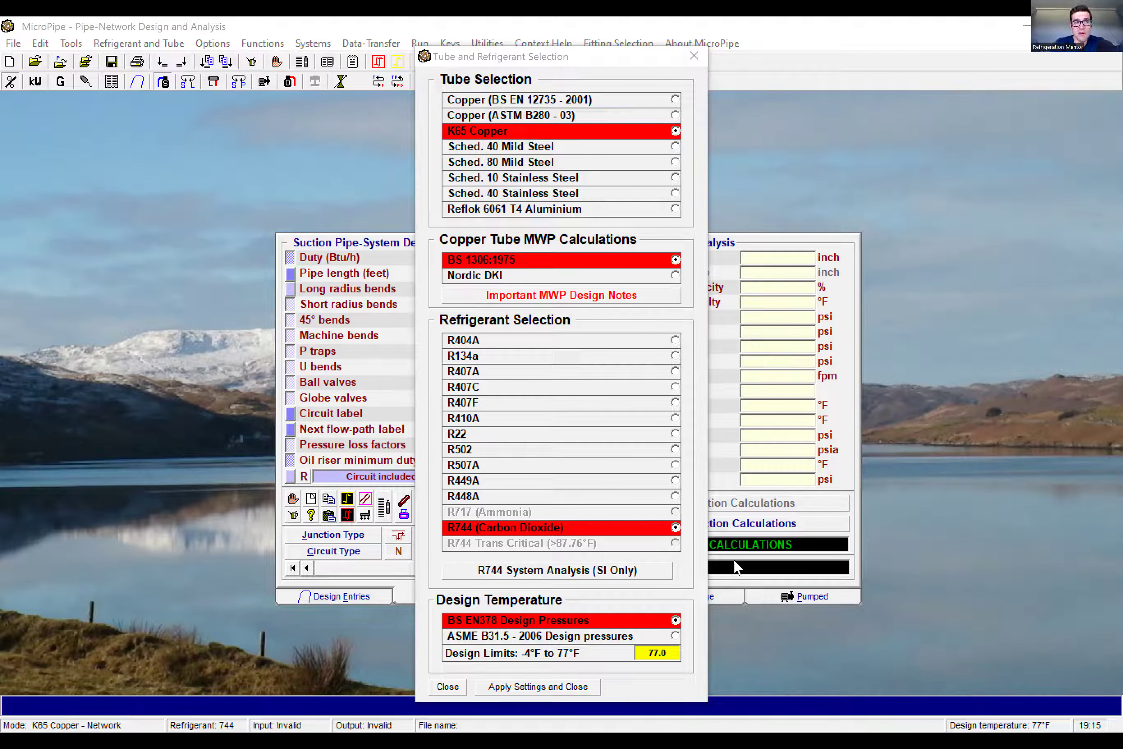
pyautogui.click(676, 669)
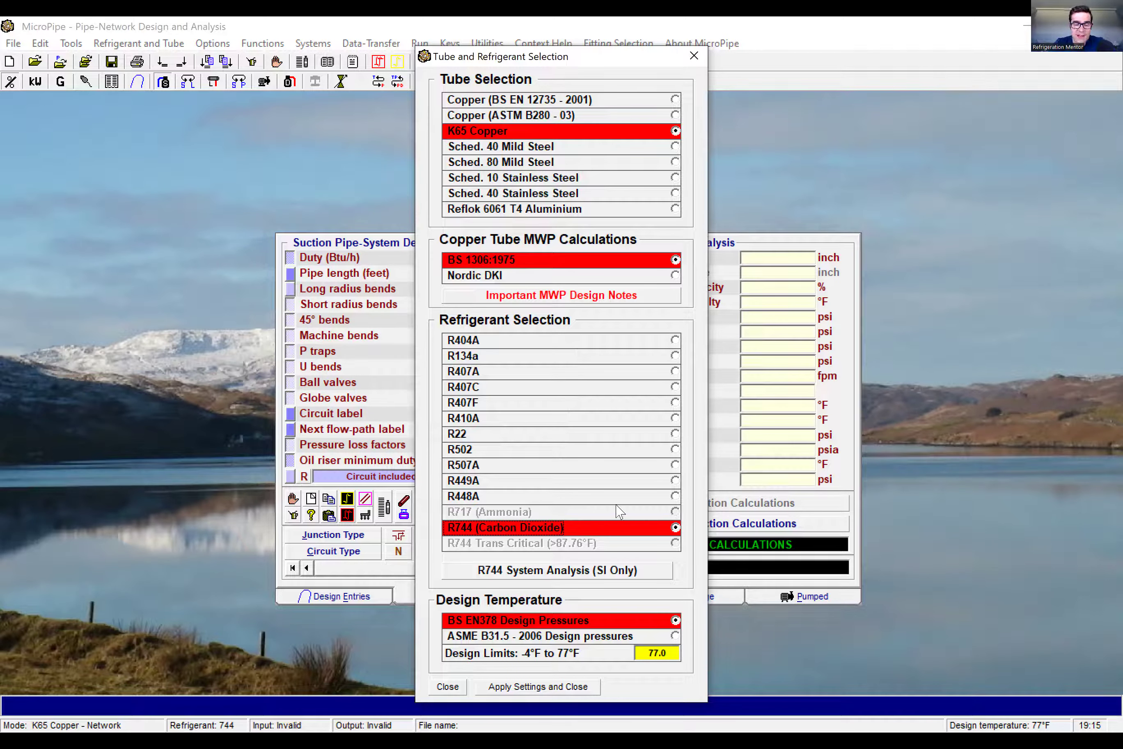
pyautogui.click(560, 687)
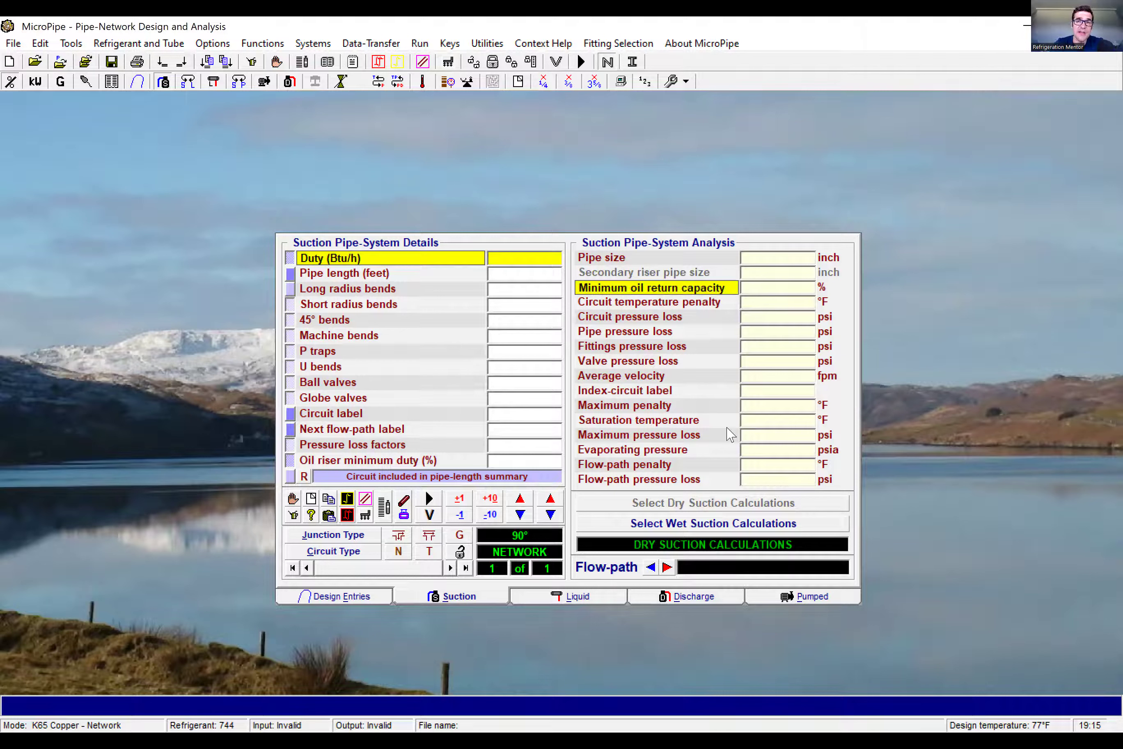
# Bring the suction network to 25 circuits using +10, +10, -10, +1, +1
pyautogui.click(491, 500)
pyautogui.click(491, 501)
pyautogui.click(491, 514)
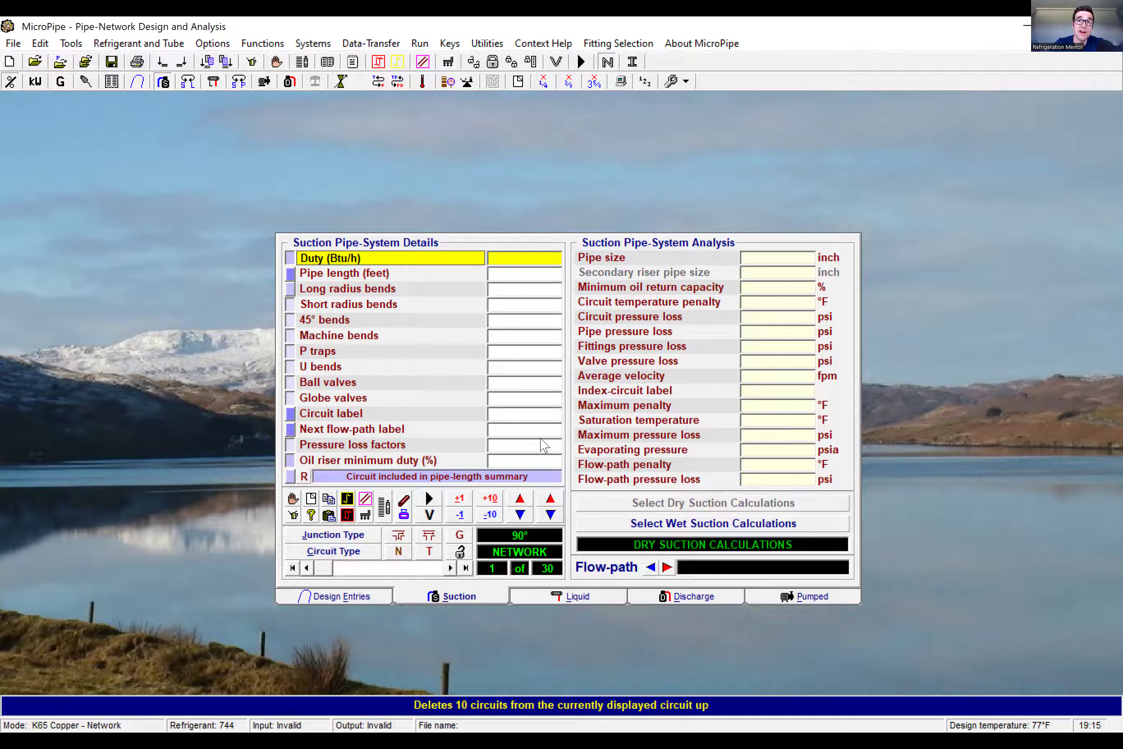
pyautogui.click(544, 437)
pyautogui.click(461, 499)
pyautogui.click(460, 499)
# Review the maximum superheat and liquid temperature design entries, then return to suction details
pyautogui.click(357, 598)
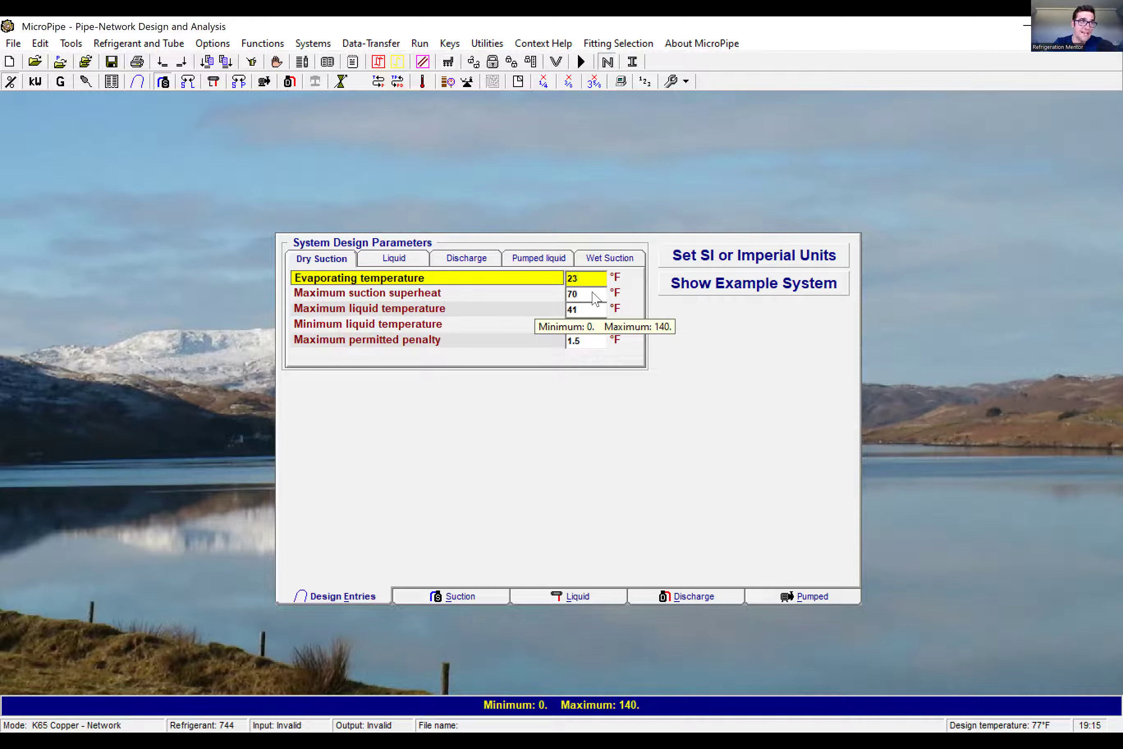
pyautogui.click(596, 299)
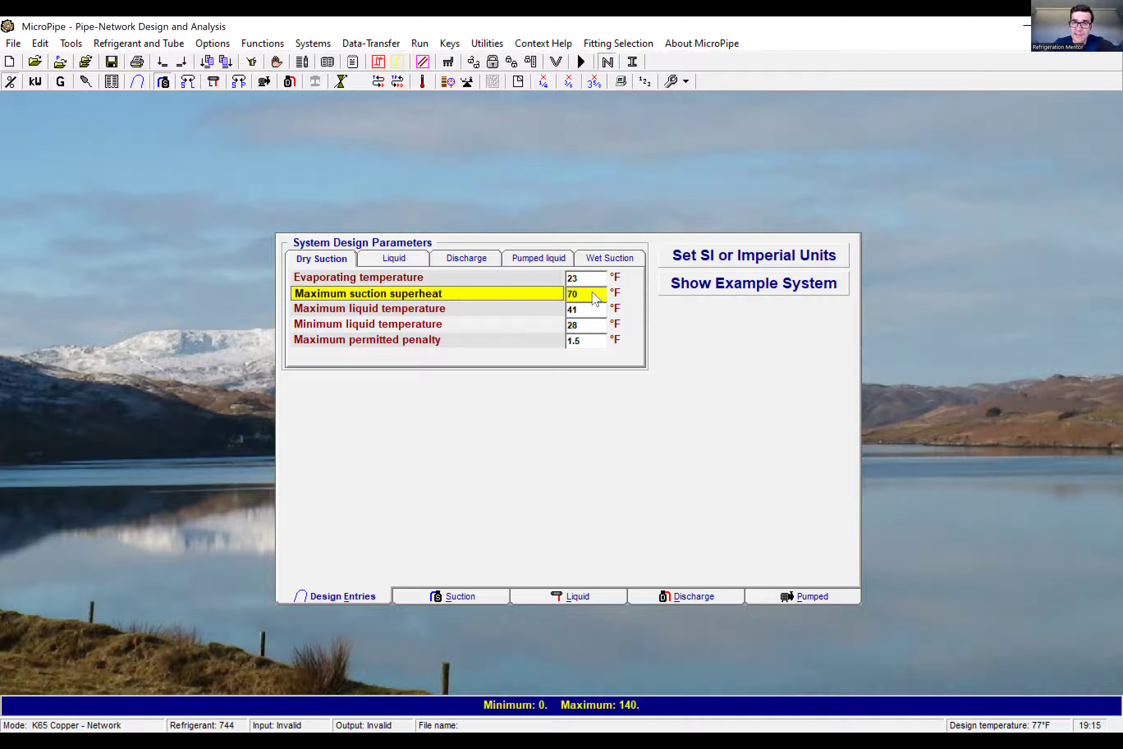
pyautogui.press('Tab')
pyautogui.press('Tab')
pyautogui.press('Tab')
pyautogui.press('Tab')
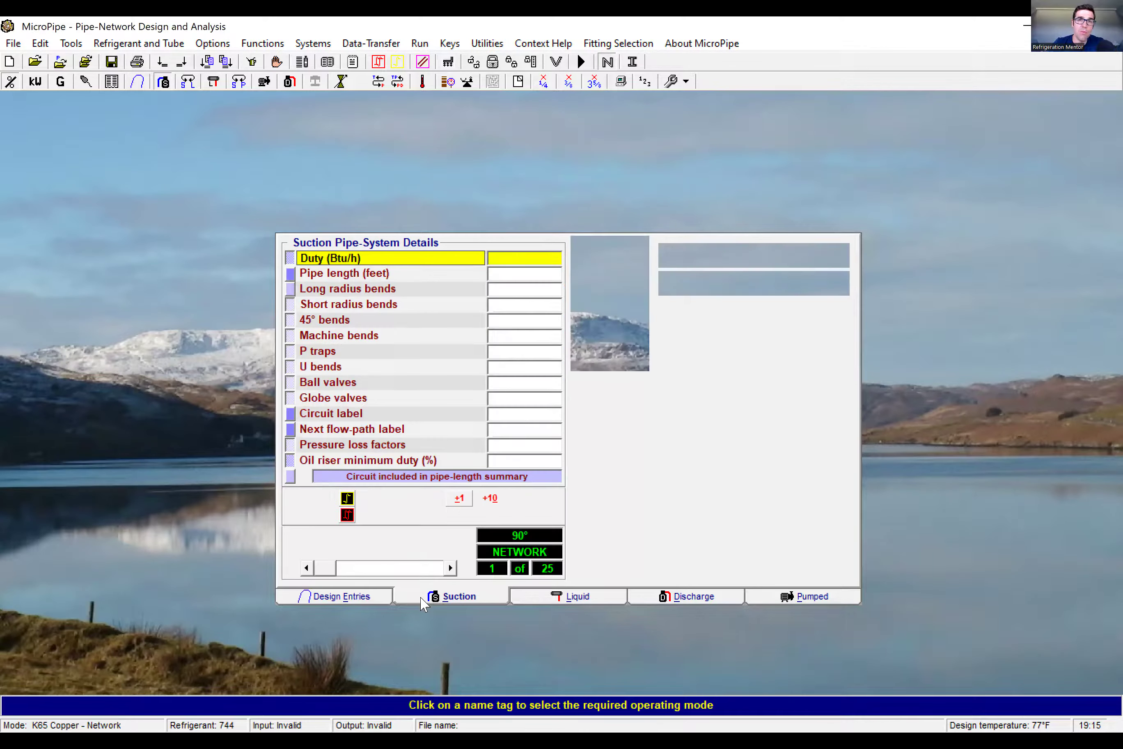
pyautogui.click(422, 599)
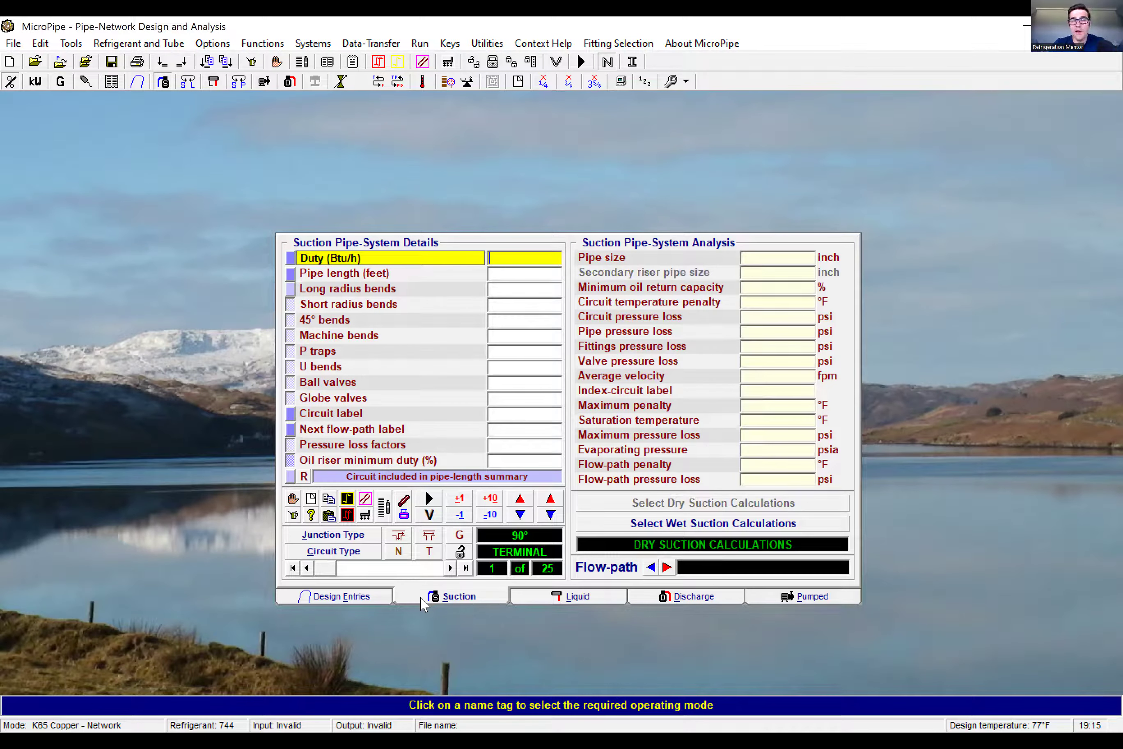
# Enter circuit 1: 17000 Btu/h, 12 ft, 4 long-radius bends, 1 ball valve, label 1, next flow-path 3
pyautogui.write('17000')
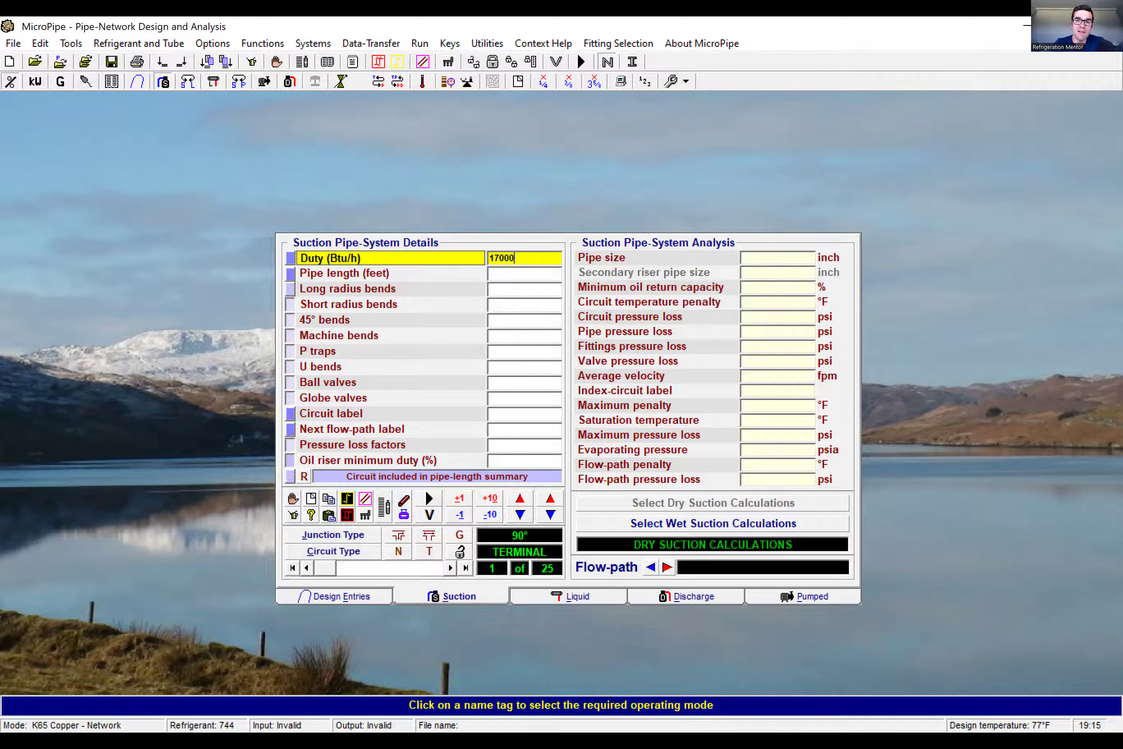
pyautogui.press('Return')
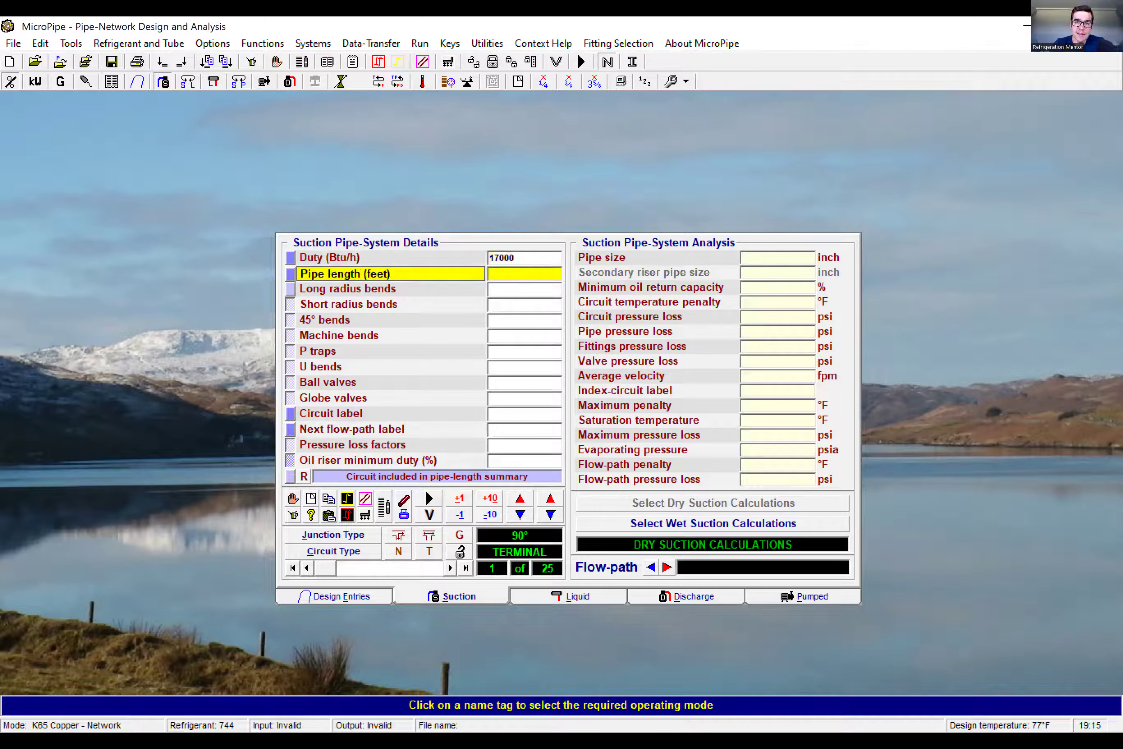
pyautogui.write('12')
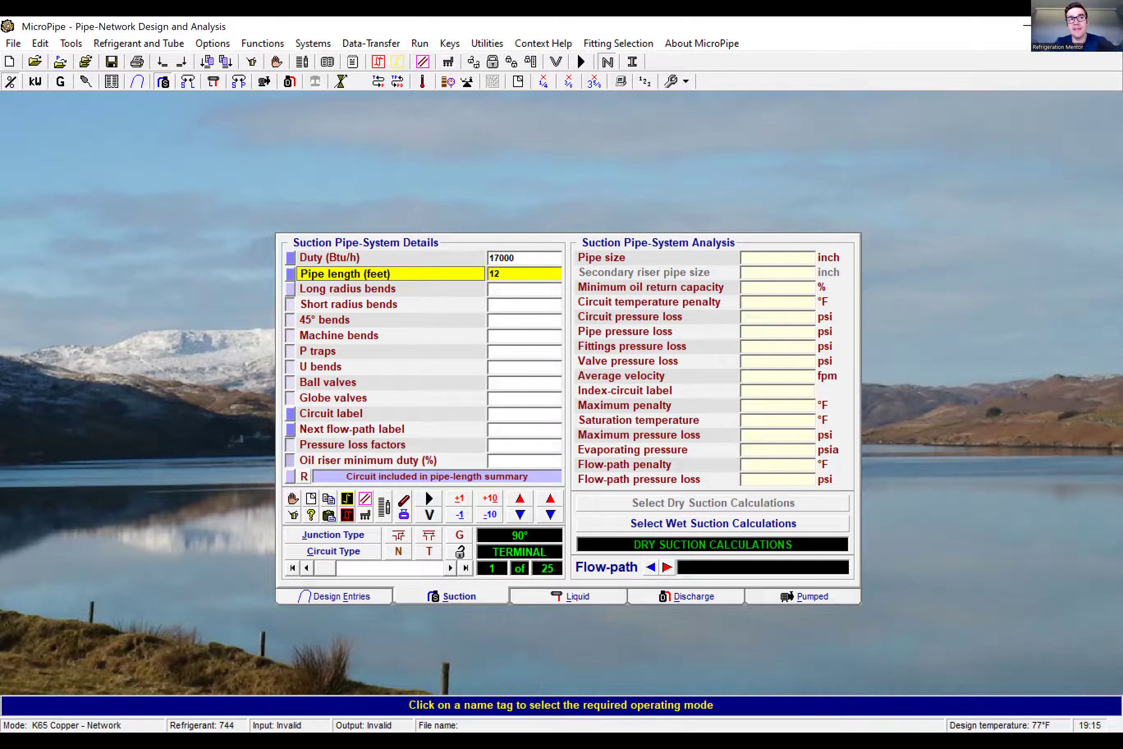
pyautogui.press('Return')
pyautogui.write('4')
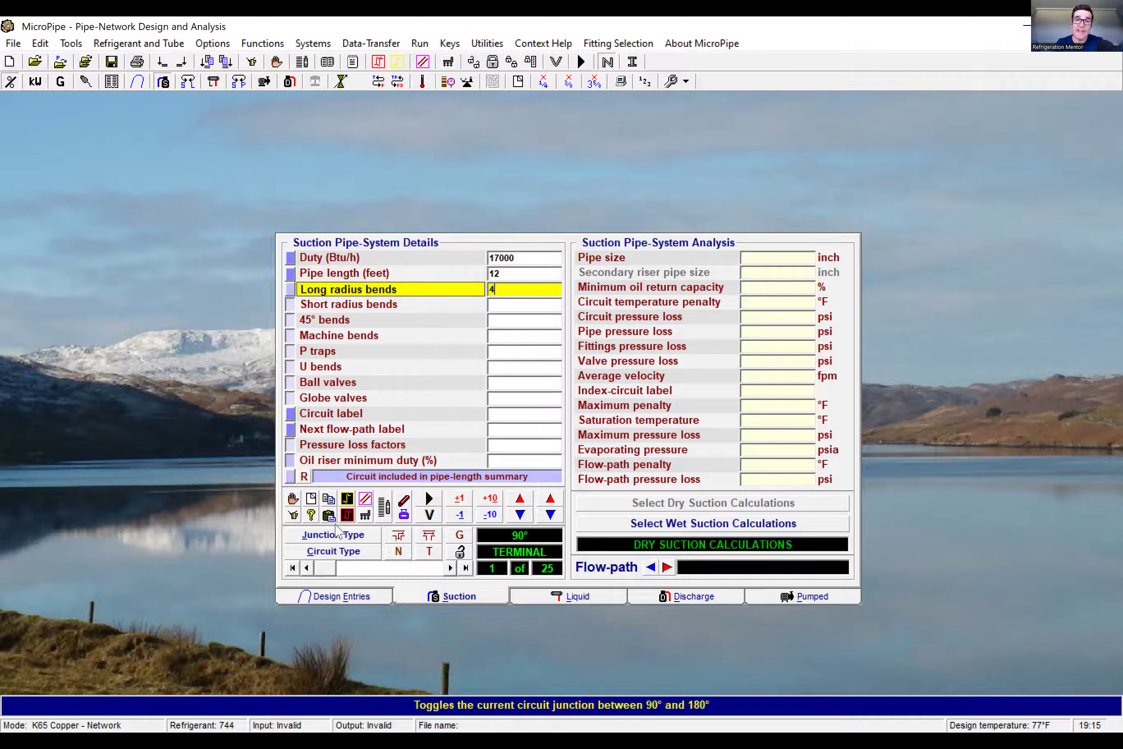
pyautogui.press('Return')
pyautogui.press('Return')
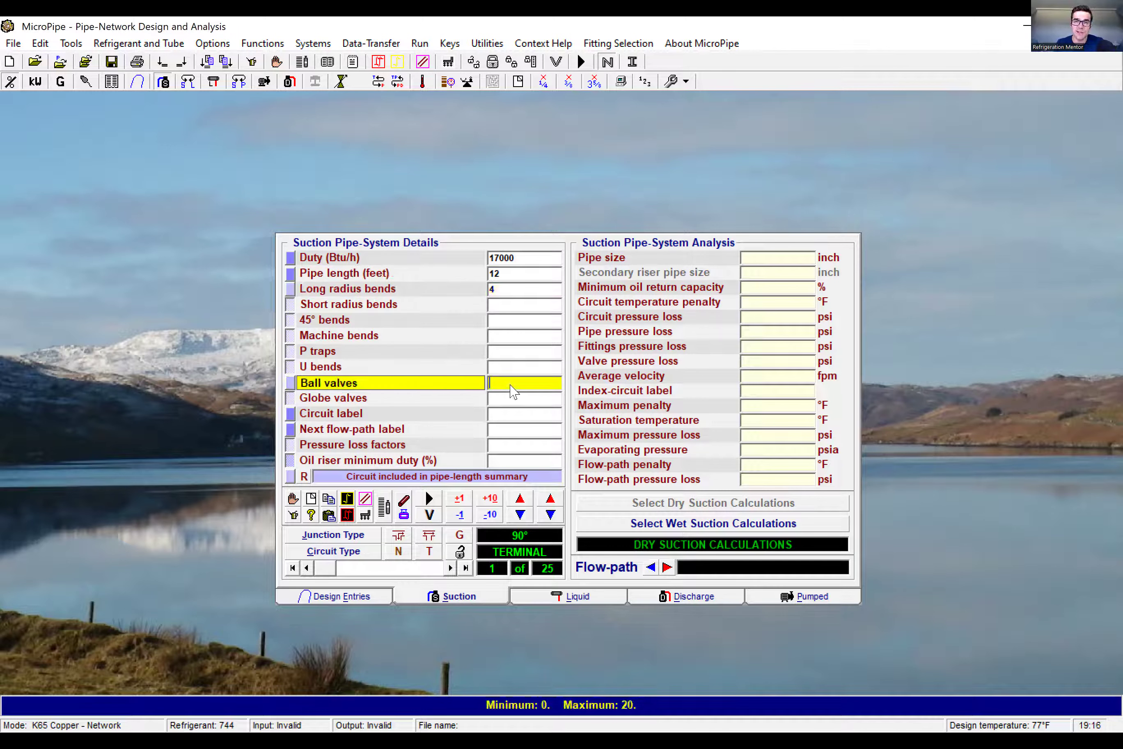
pyautogui.click(510, 385)
pyautogui.write('1')
pyautogui.press('Return')
pyautogui.write('1')
pyautogui.press('Return')
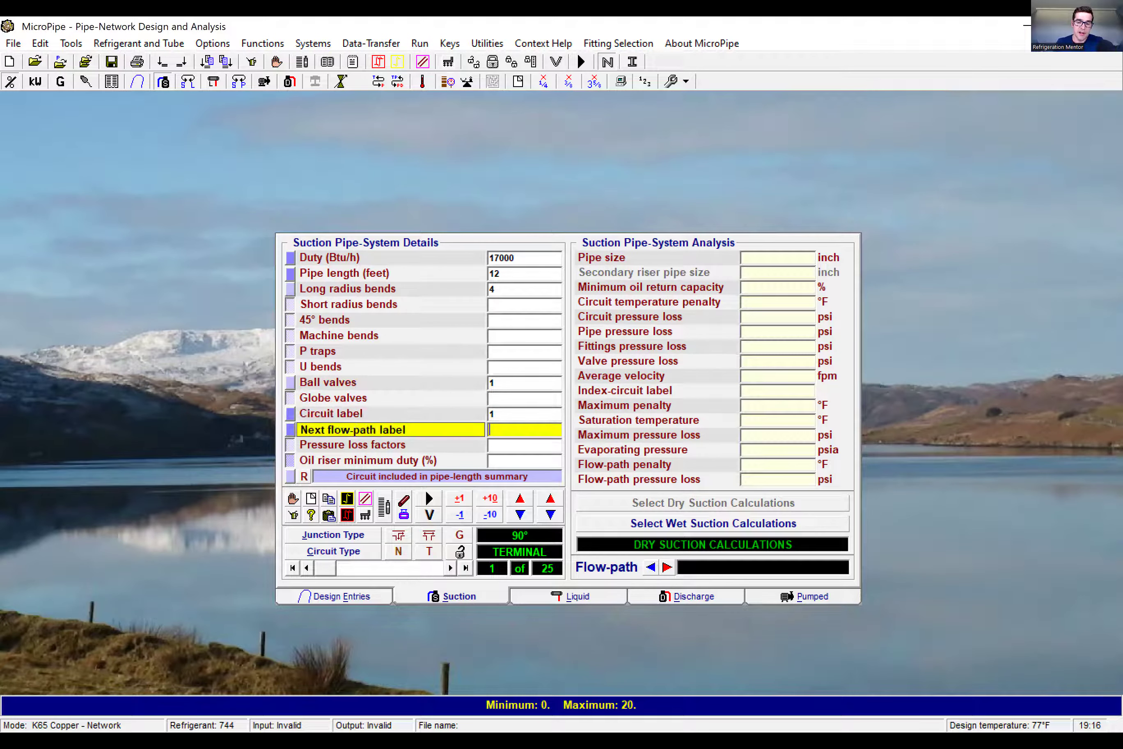
pyautogui.write('3')
# Enter circuit 2 with the same 17000 Btu/h, 12 ft, 4 bends, feeding flow-path 3
pyautogui.click(449, 569)
pyautogui.write('17000')
pyautogui.press('Return')
pyautogui.write('12')
pyautogui.press('Return')
pyautogui.write('4')
pyautogui.press('Return')
pyautogui.write('1')
pyautogui.press('Return')
pyautogui.write('2')
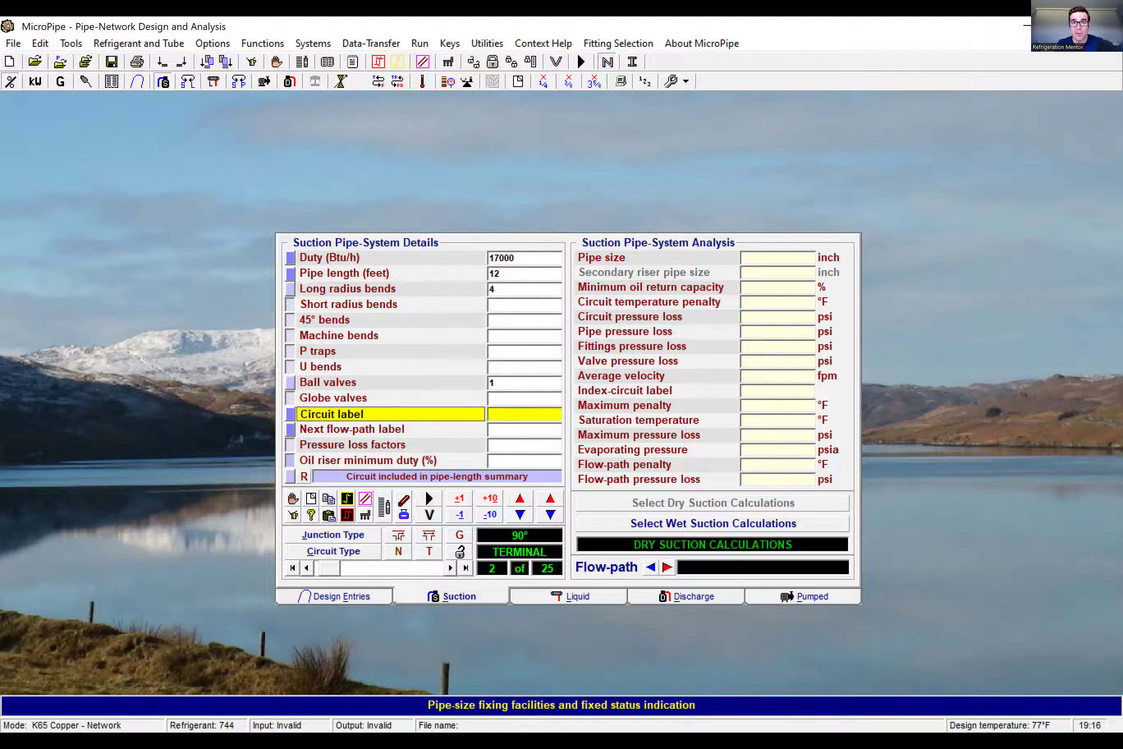
pyautogui.press('Return')
pyautogui.write('3')
pyautogui.click(450, 568)
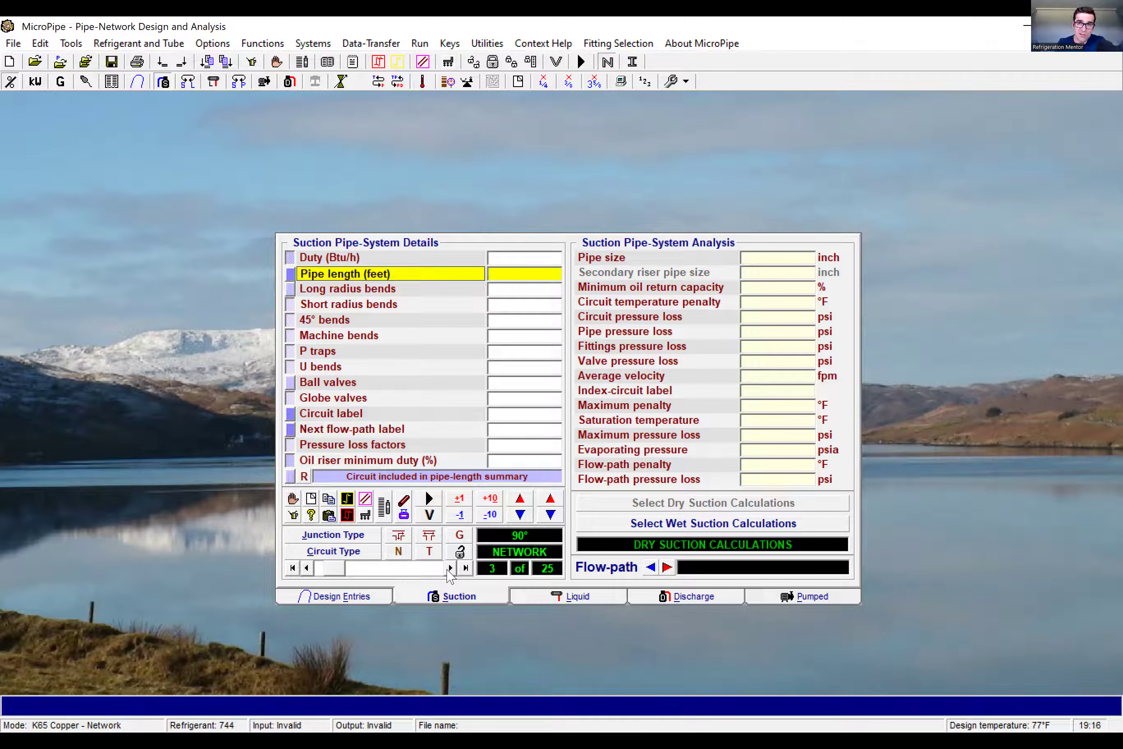
# Set circuit 3 to a 12 ft pipe, label 3, feeding flow-path 5
pyautogui.write('12')
pyautogui.press('Return')
pyautogui.press('Return')
pyautogui.press('Return')
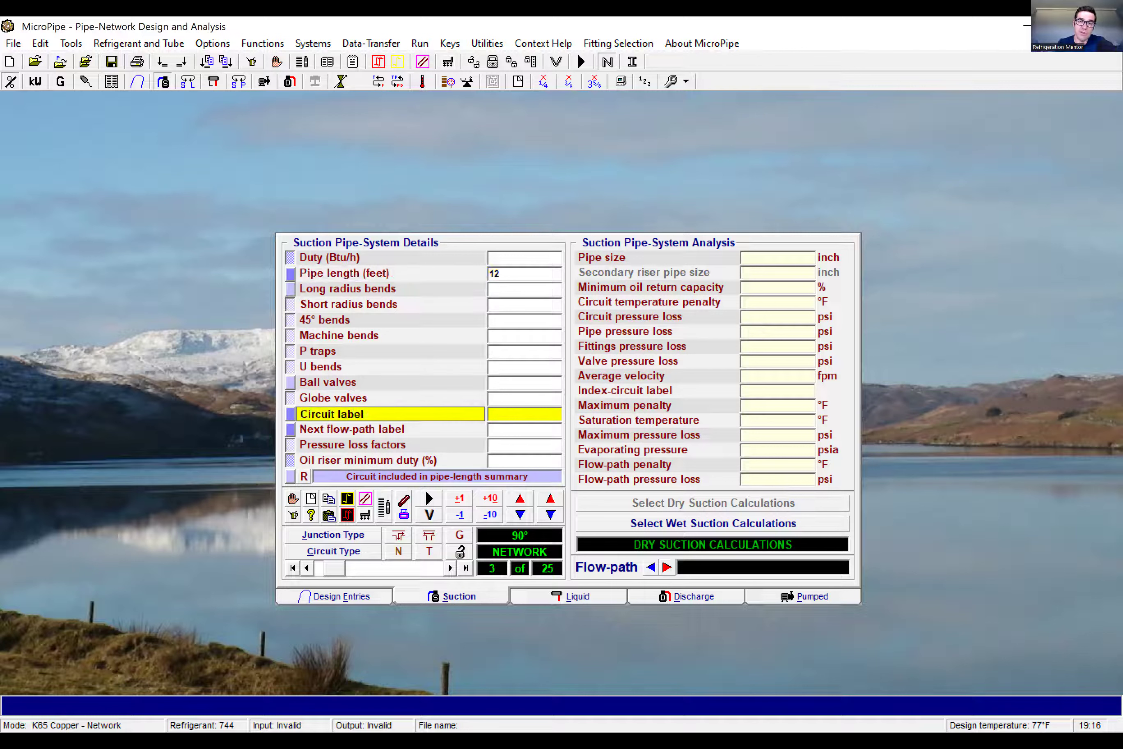
pyautogui.write('3')
pyautogui.press('Return')
pyautogui.write('5')
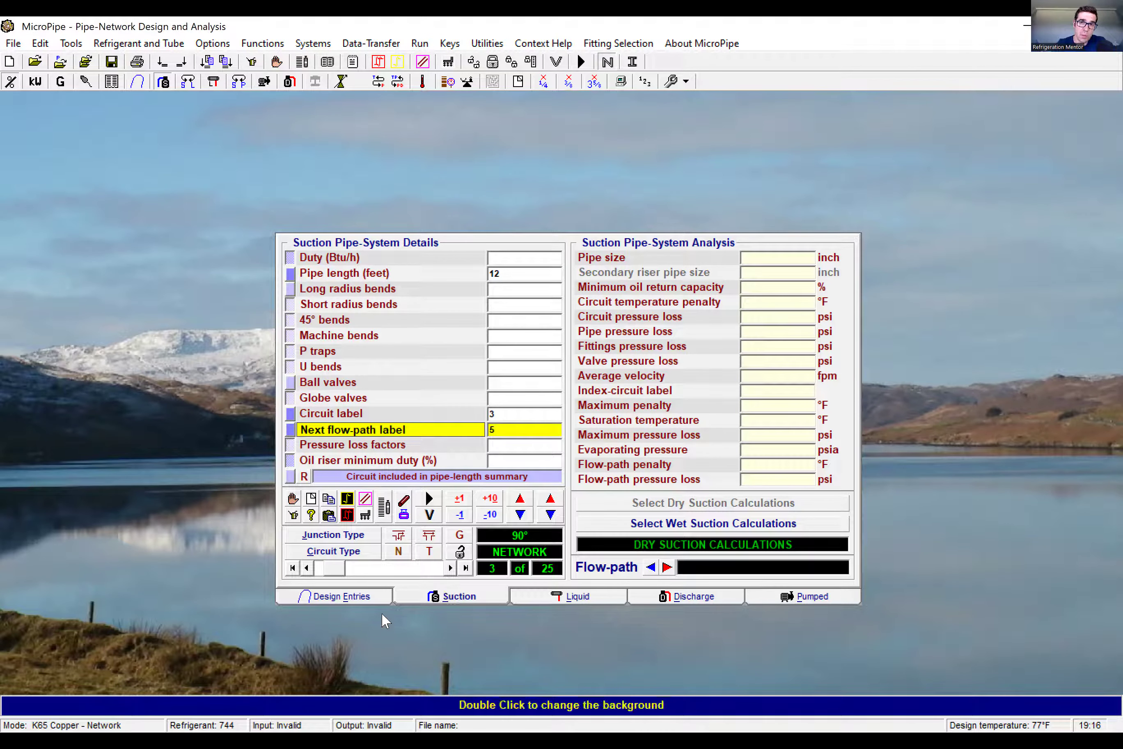
# Enter circuit 4: 12000 Btu/h, 1 ft pipe, 1 ball valve, label 4, next flow-path 5
pyautogui.click(450, 568)
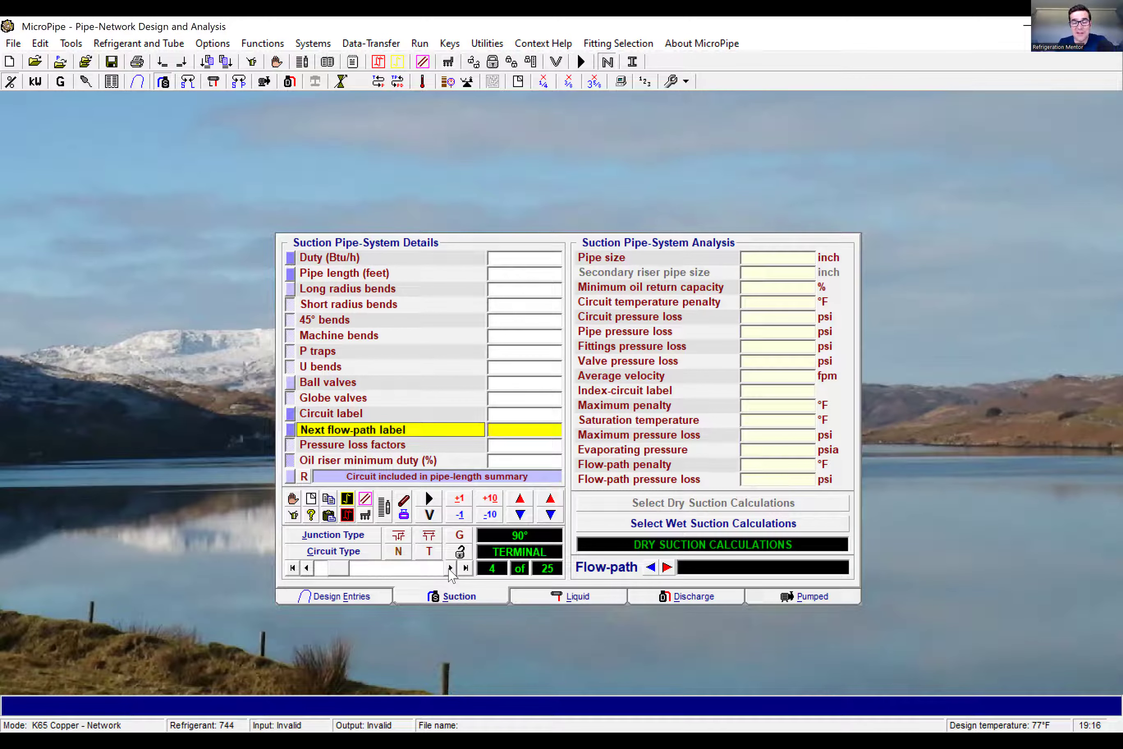
pyautogui.press('Return')
pyautogui.write('12000')
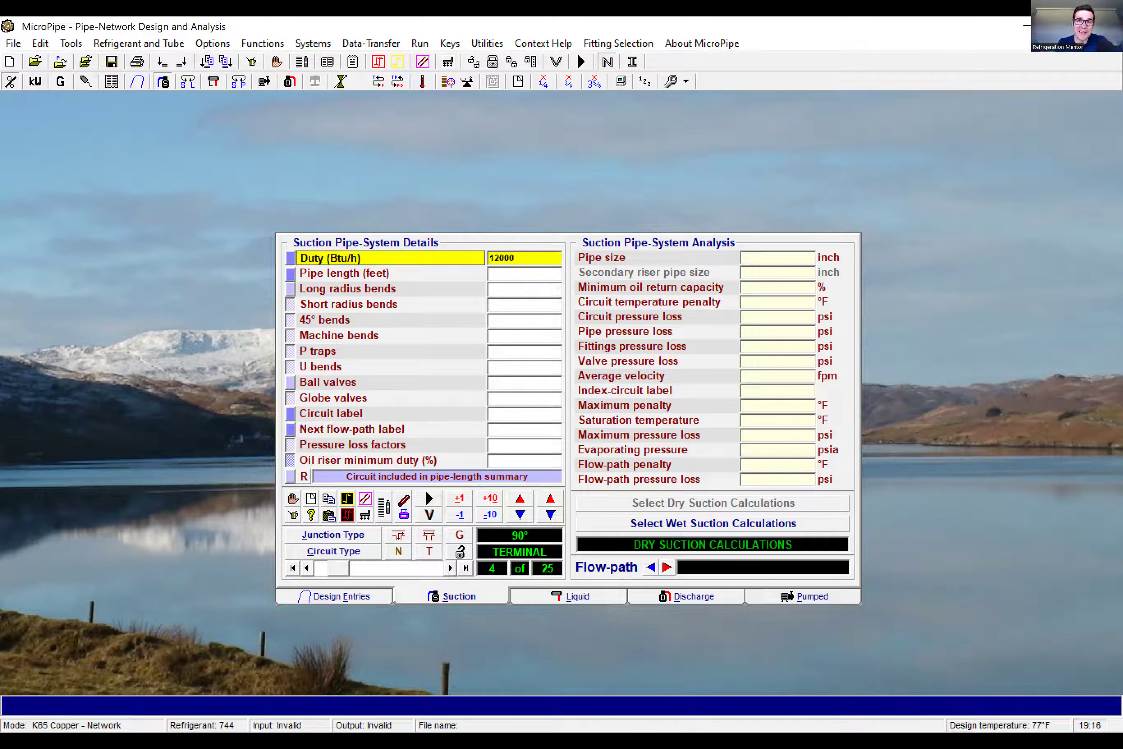
pyautogui.press('Return')
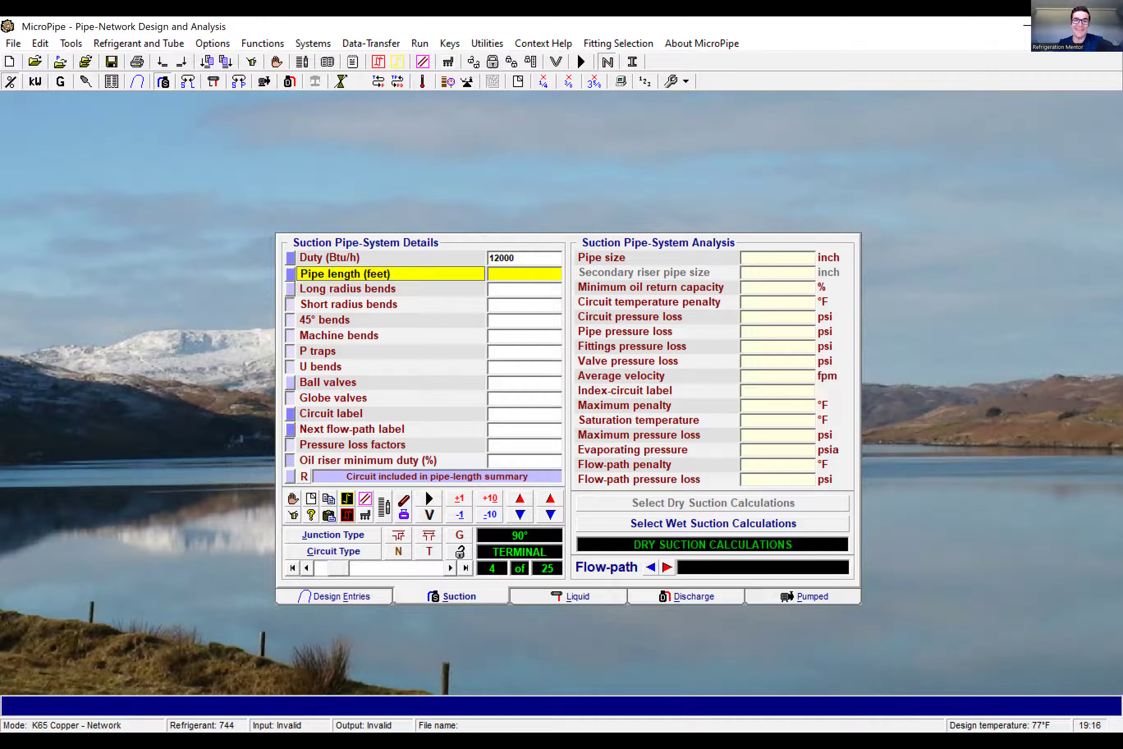
pyautogui.write('1')
pyautogui.press('Return')
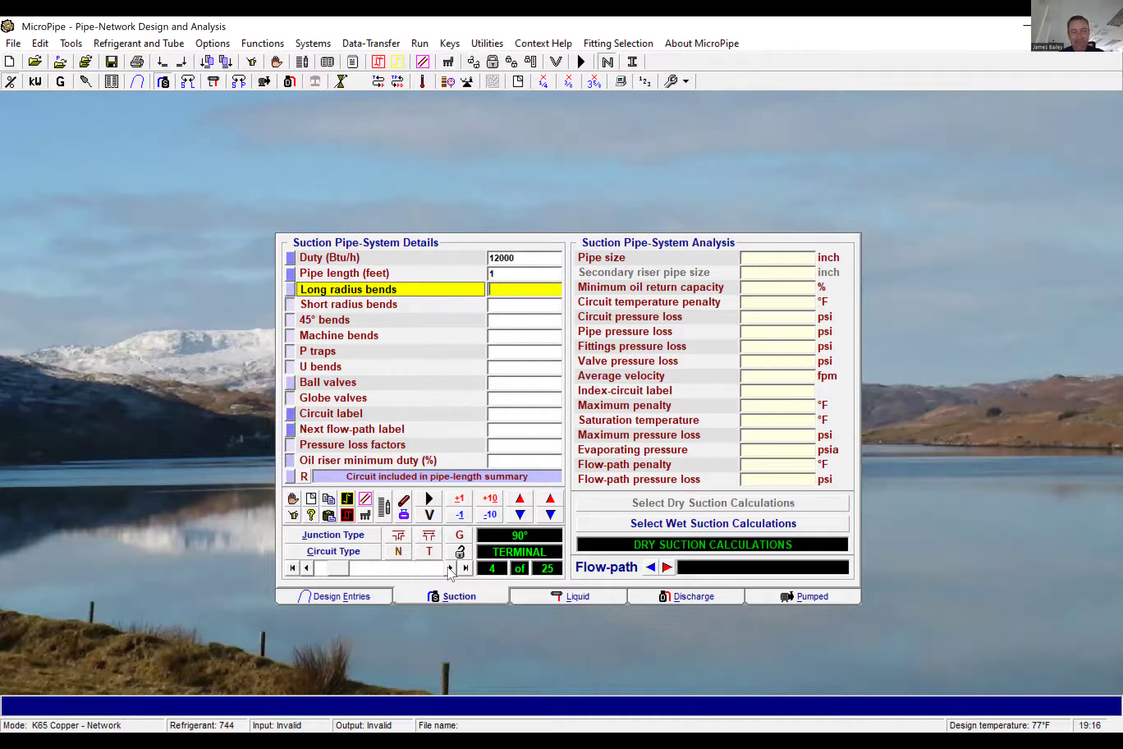
pyautogui.press('Down')
pyautogui.press('Down')
pyautogui.press('Down')
pyautogui.press('Down')
pyautogui.press('Down')
pyautogui.press('Down')
pyautogui.write('1')
pyautogui.press('Down')
pyautogui.press('Down')
pyautogui.write('4')
pyautogui.press('Down')
pyautogui.write('5')
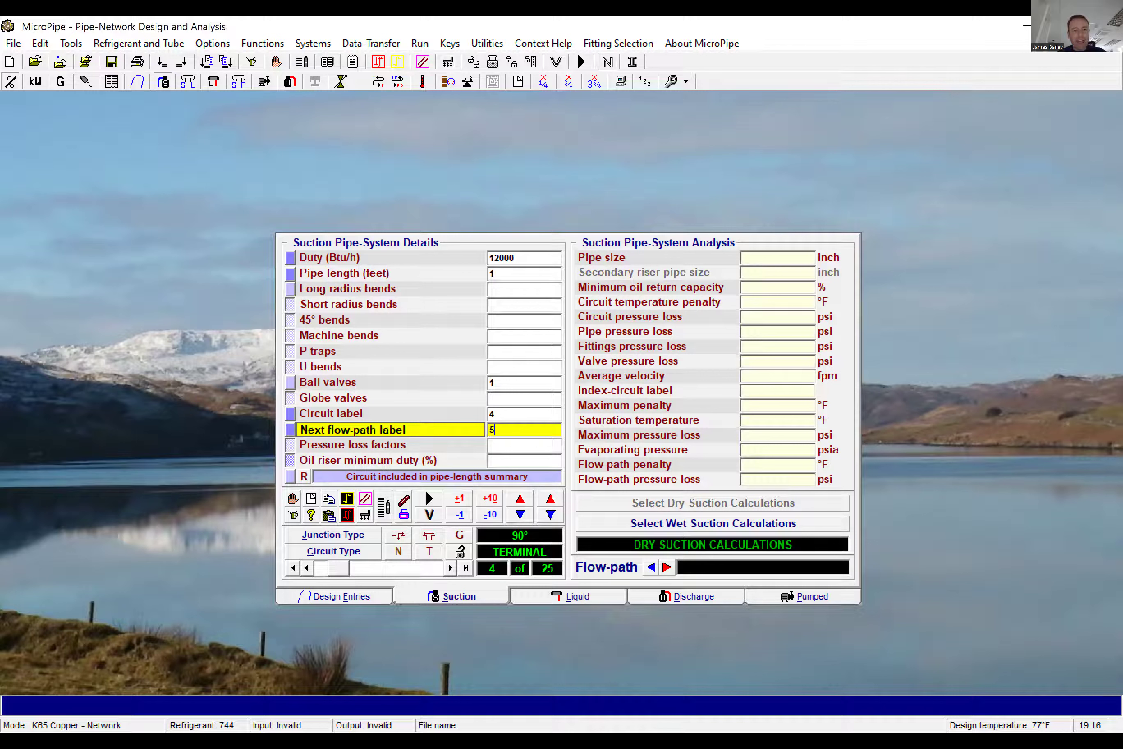
# Advance past circuit 5 to circuit 6
pyautogui.click(450, 568)
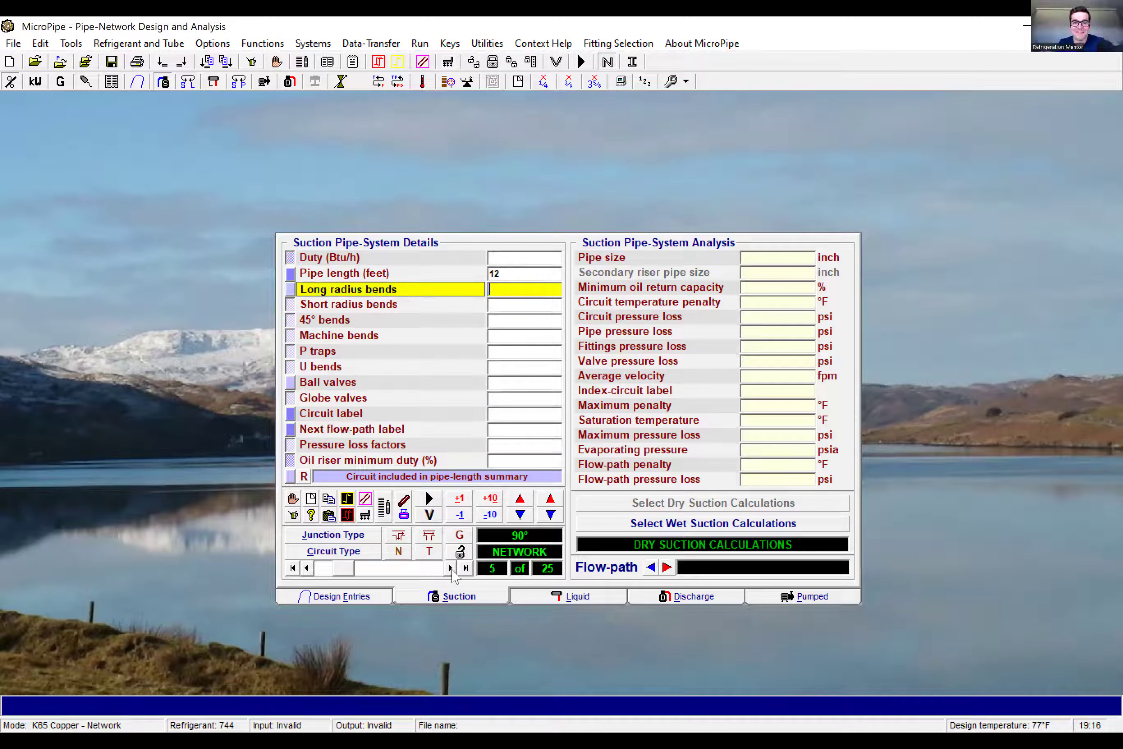
pyautogui.press('Down')
pyautogui.press('Down')
pyautogui.press('Down')
pyautogui.press('Down')
pyautogui.press('Down')
pyautogui.press('Down')
pyautogui.click(450, 569)
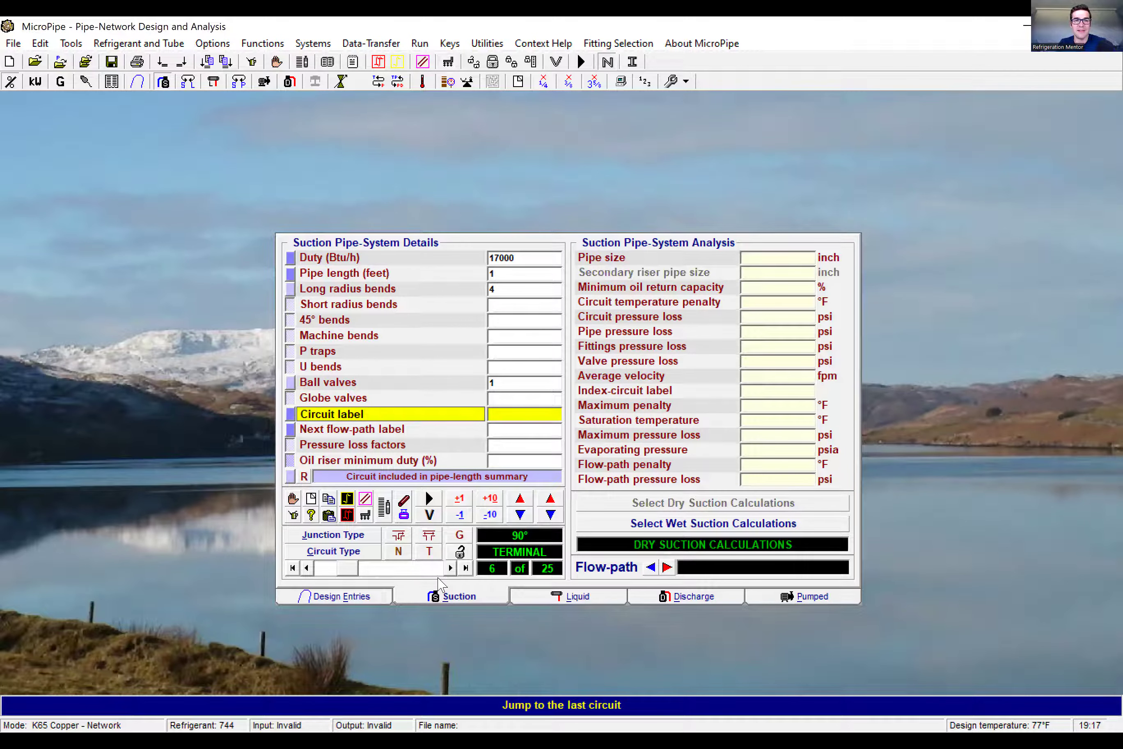
# Step through circuits 7 to 10 to reach circuit 11
pyautogui.press('Return')
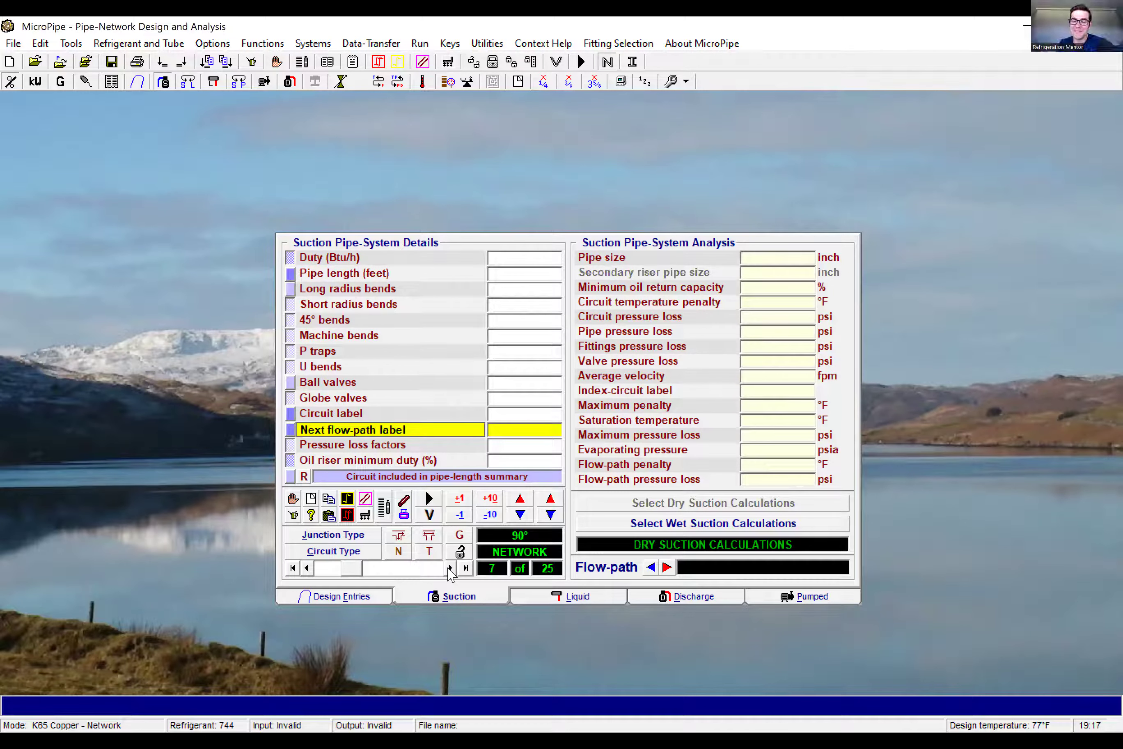
pyautogui.write('1')
pyautogui.doubleClick(452, 567)
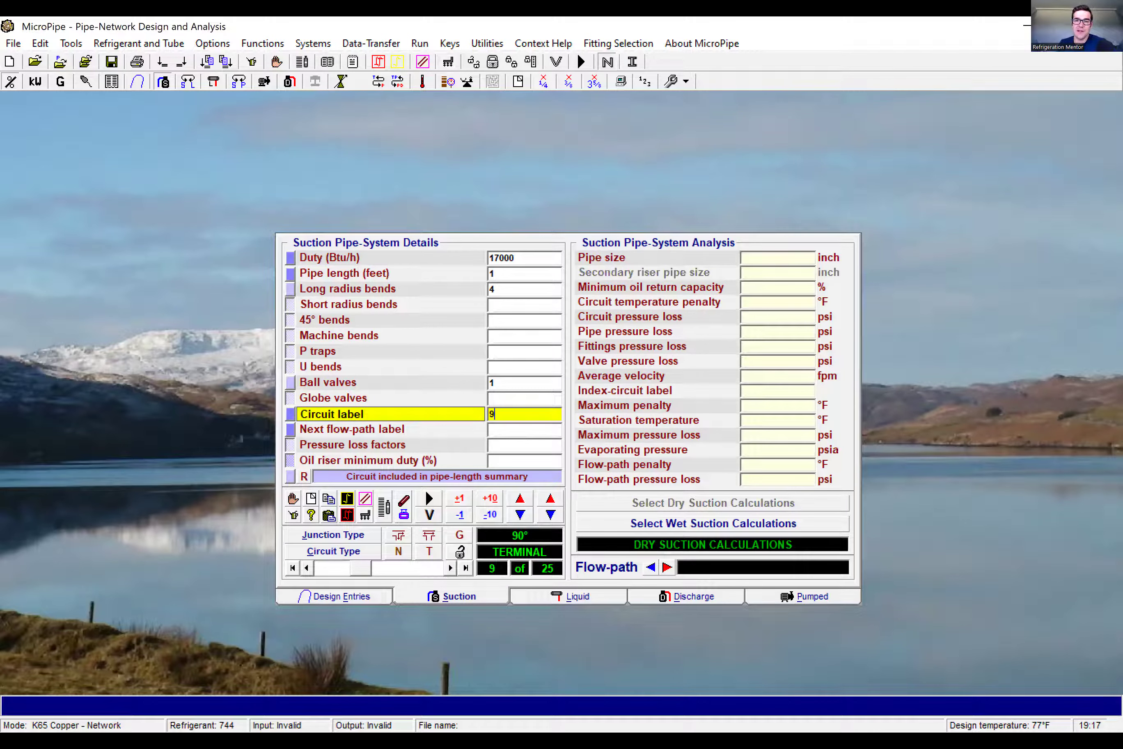
pyautogui.press('pagedown')
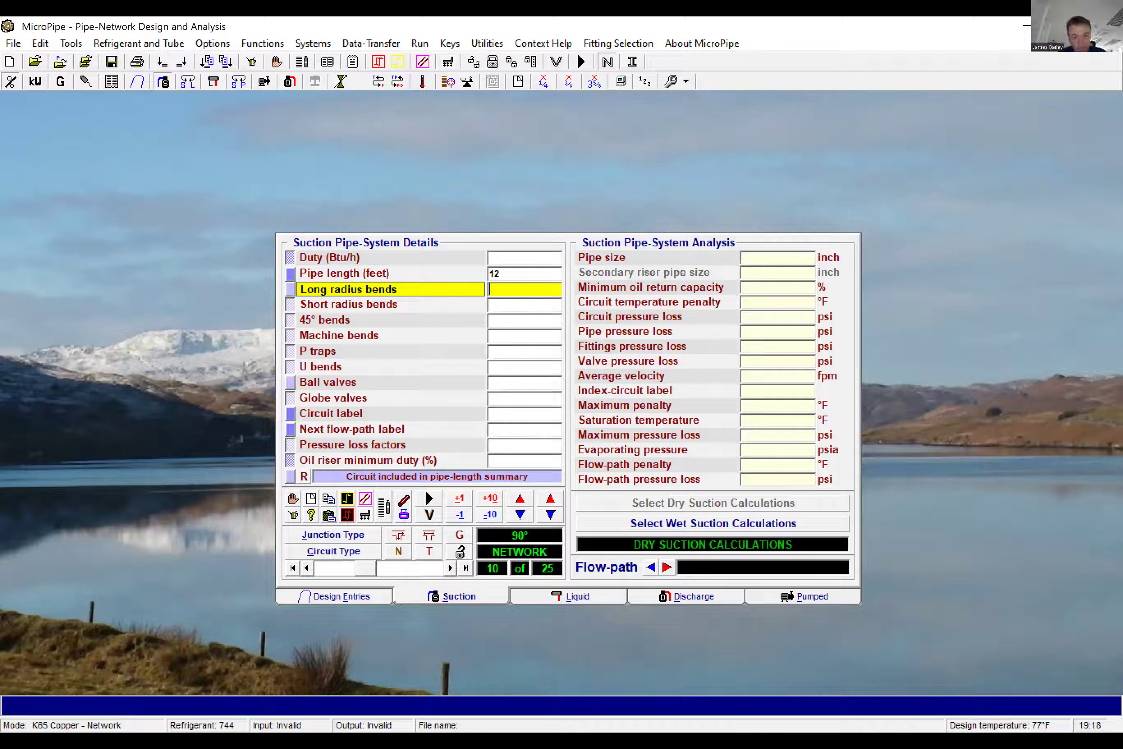
pyautogui.press('pagedown')
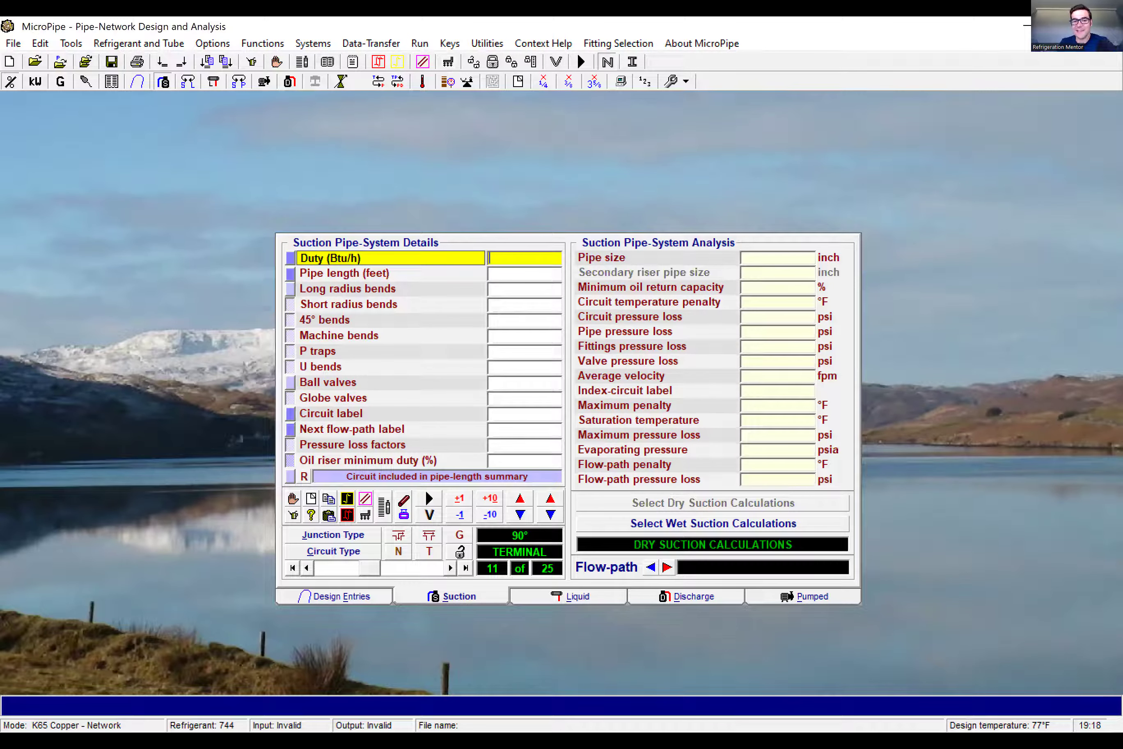
# Enter circuit 11: 17000 Btu/h, 4 long-radius bends, next flow-path 12
pyautogui.write('17000')
pyautogui.press('Return')
pyautogui.write('1')
pyautogui.press('Return')
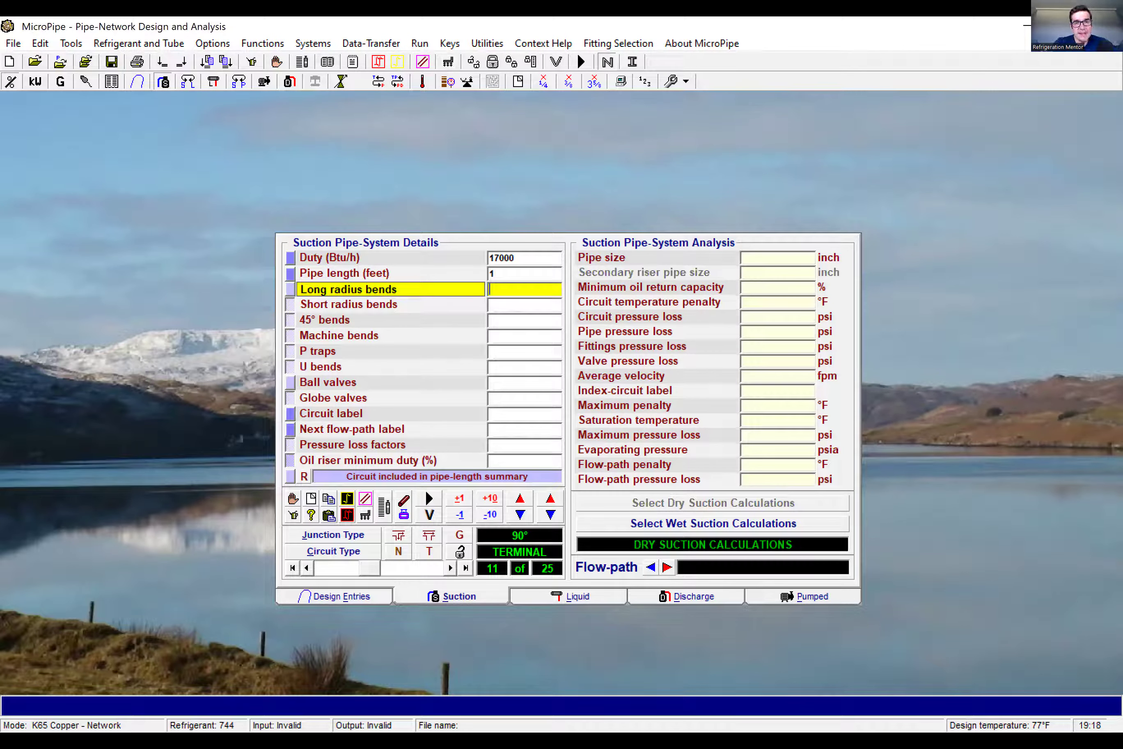
pyautogui.write('4')
pyautogui.press('Return')
pyautogui.press('Return')
pyautogui.write('12')
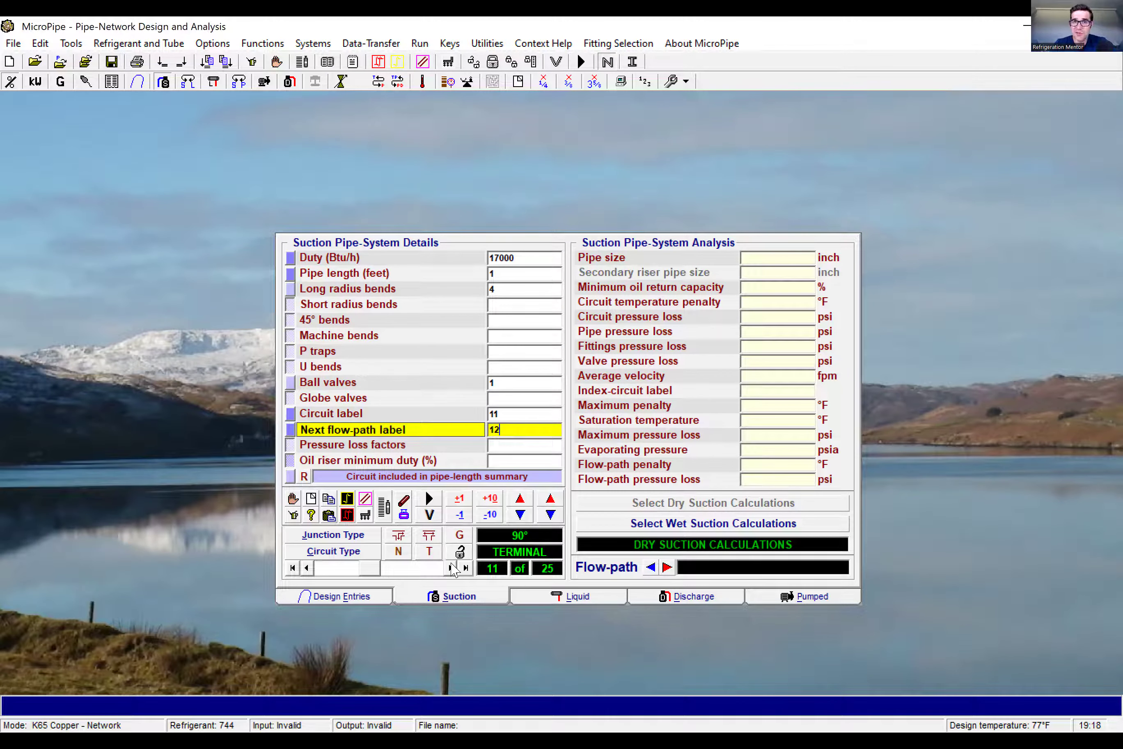
pyautogui.press('Return')
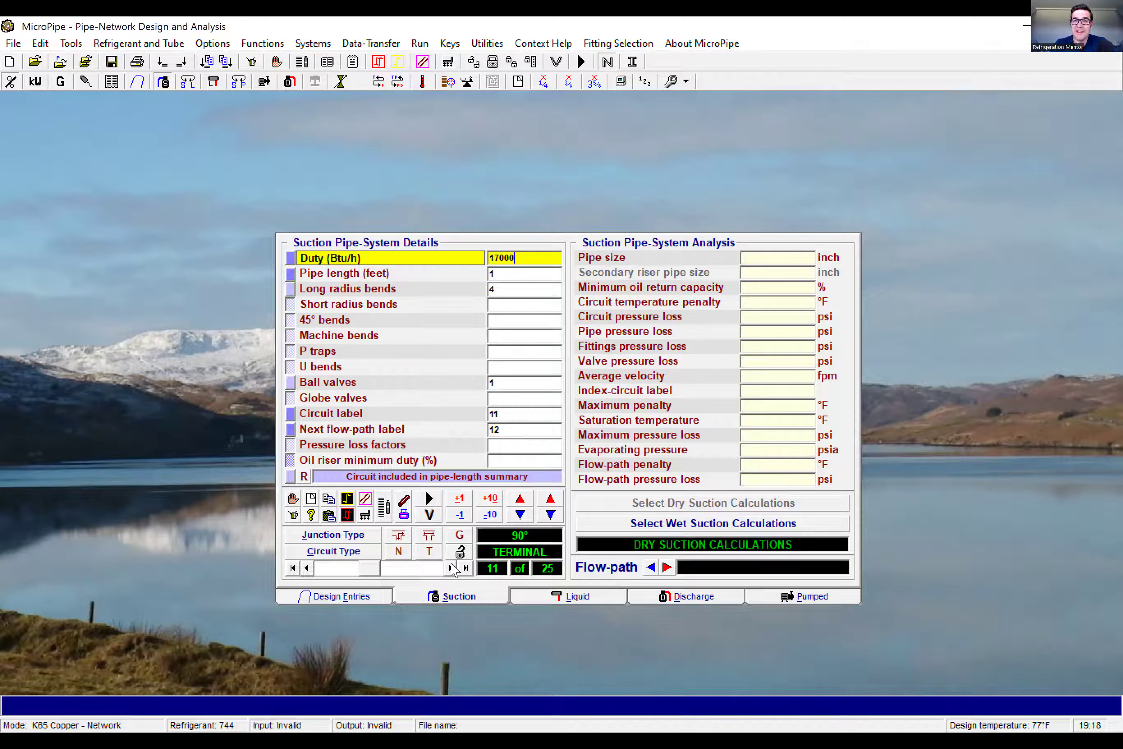
# Enter circuit 12 as a 12 ft pipe, label 12, next flow-path 11
pyautogui.click(452, 568)
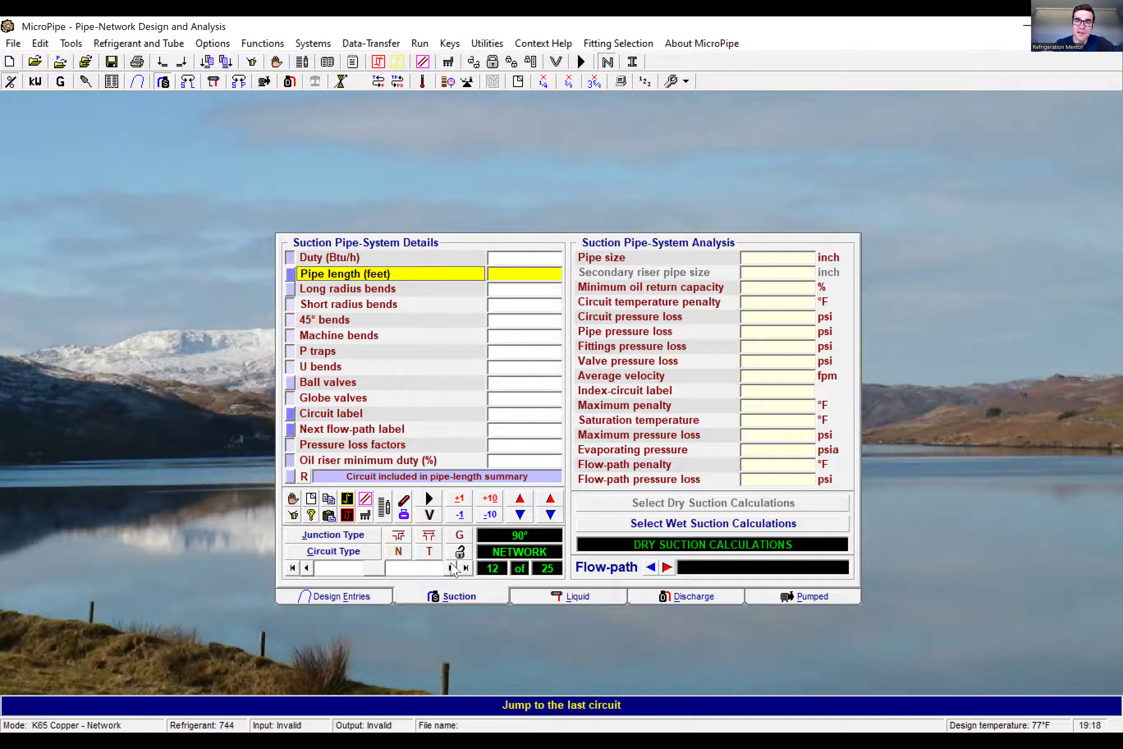
pyautogui.write('12')
pyautogui.press('Return')
pyautogui.press('Return')
pyautogui.write('12')
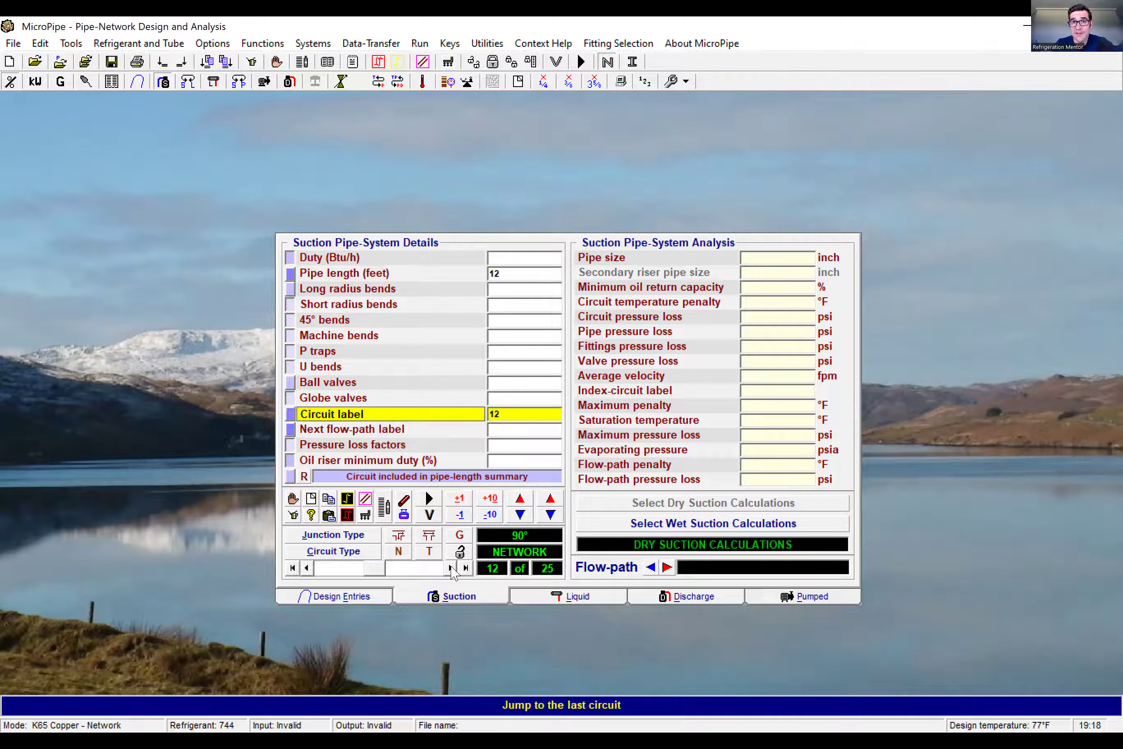
pyautogui.press('Return')
pyautogui.write('11')
pyautogui.press('Return')
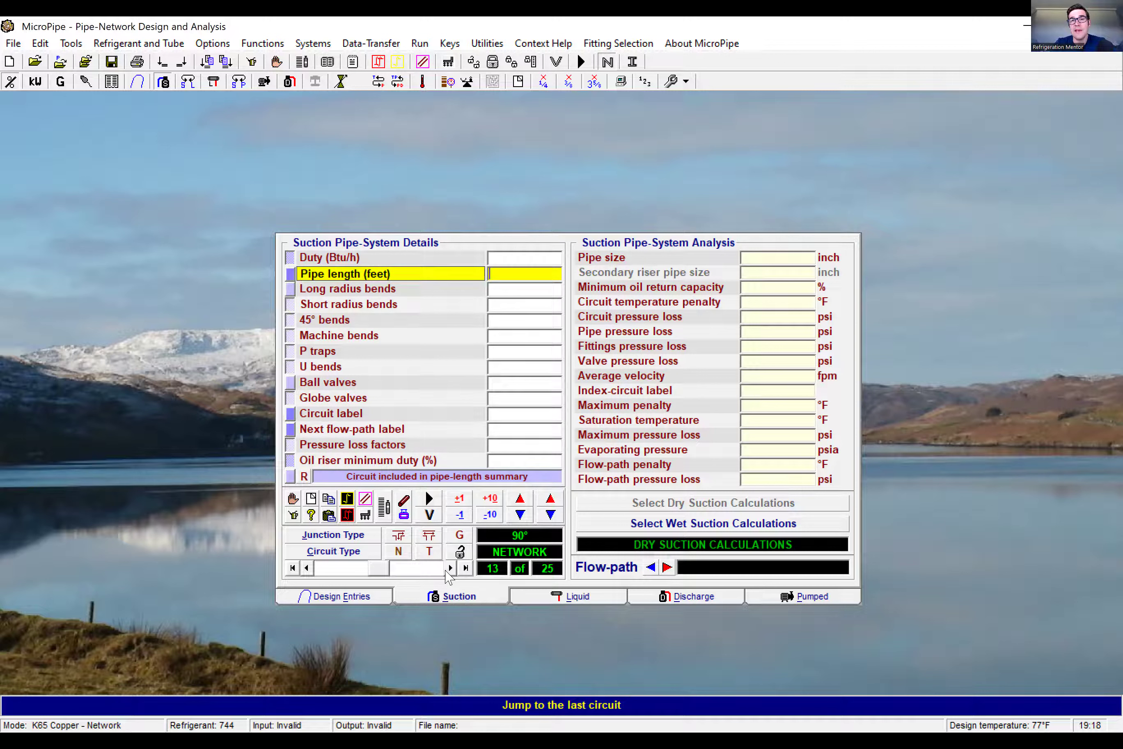
# Enter circuit 13 as a 1 ft pipe, label 13, next flow-path 14
pyautogui.write('1')
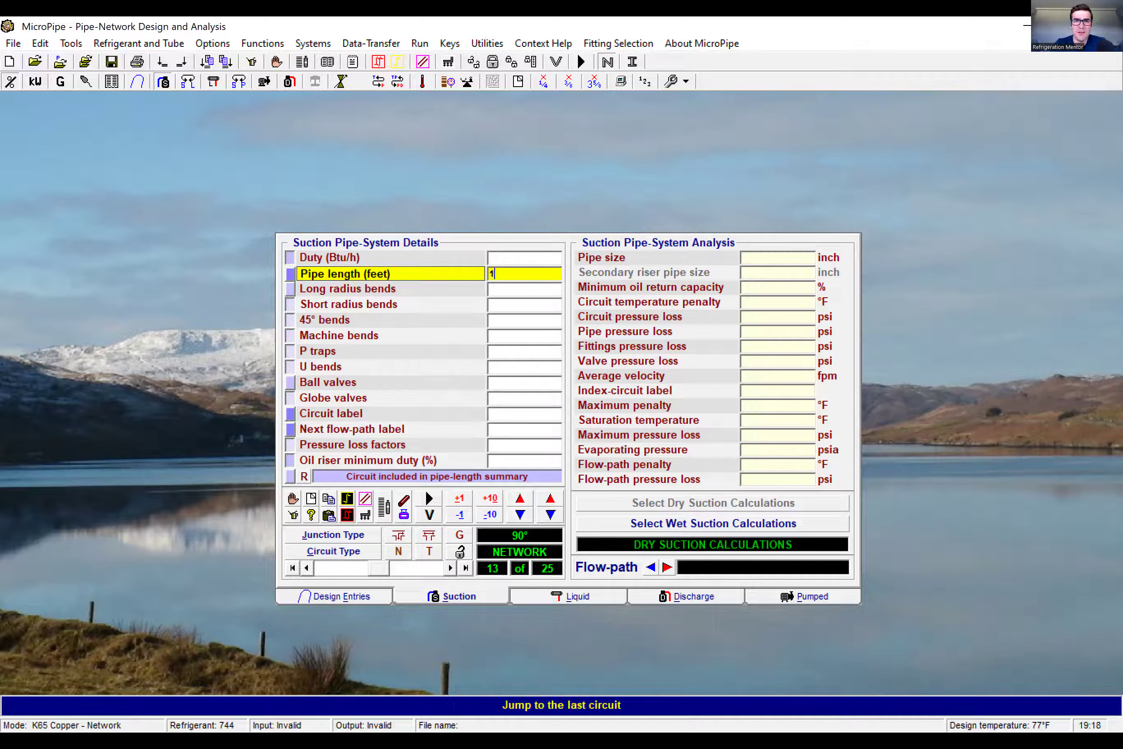
pyautogui.press('Return')
pyautogui.write('13')
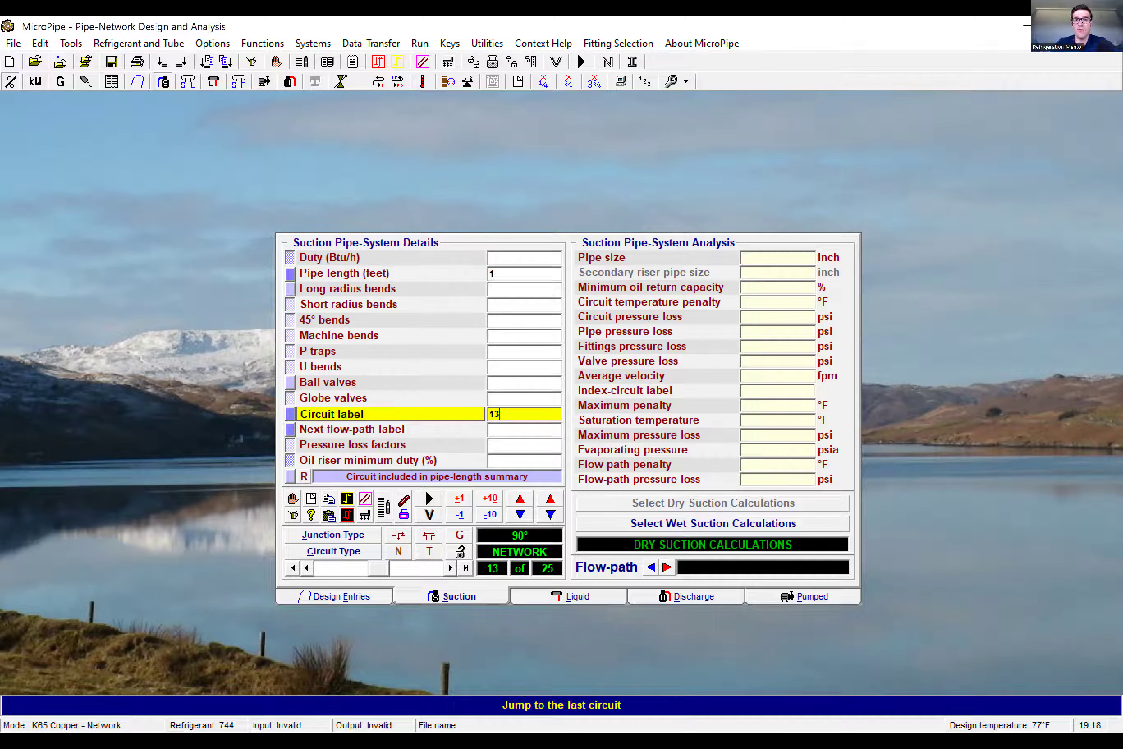
pyautogui.press('Return')
pyautogui.write('14')
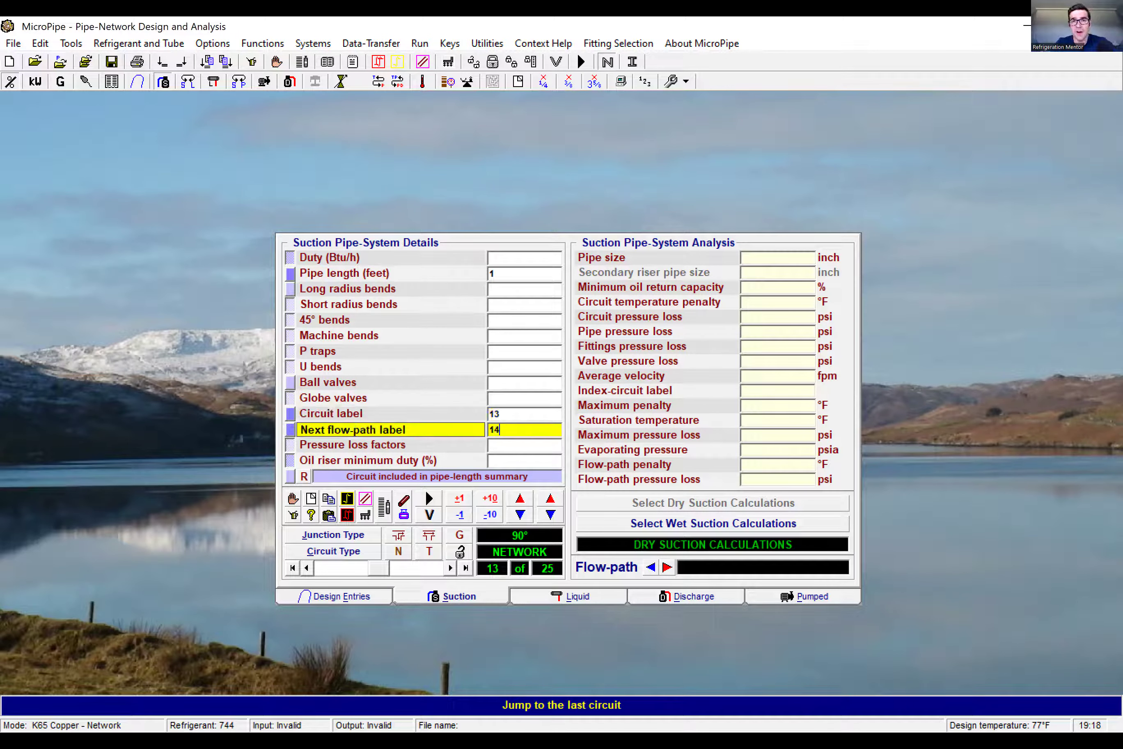
# Make circuit 14 a single suction riser: 12 ft, 6 long-radius bends, label 14, next flow-path 15
pyautogui.click(451, 568)
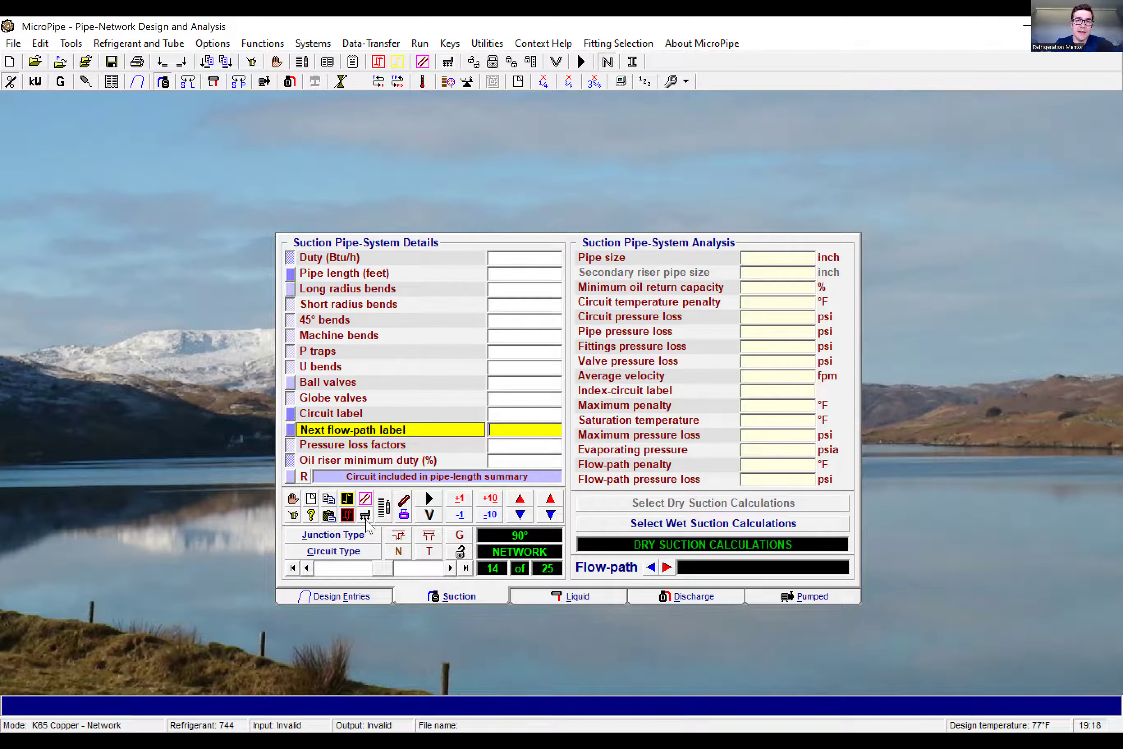
pyautogui.click(348, 499)
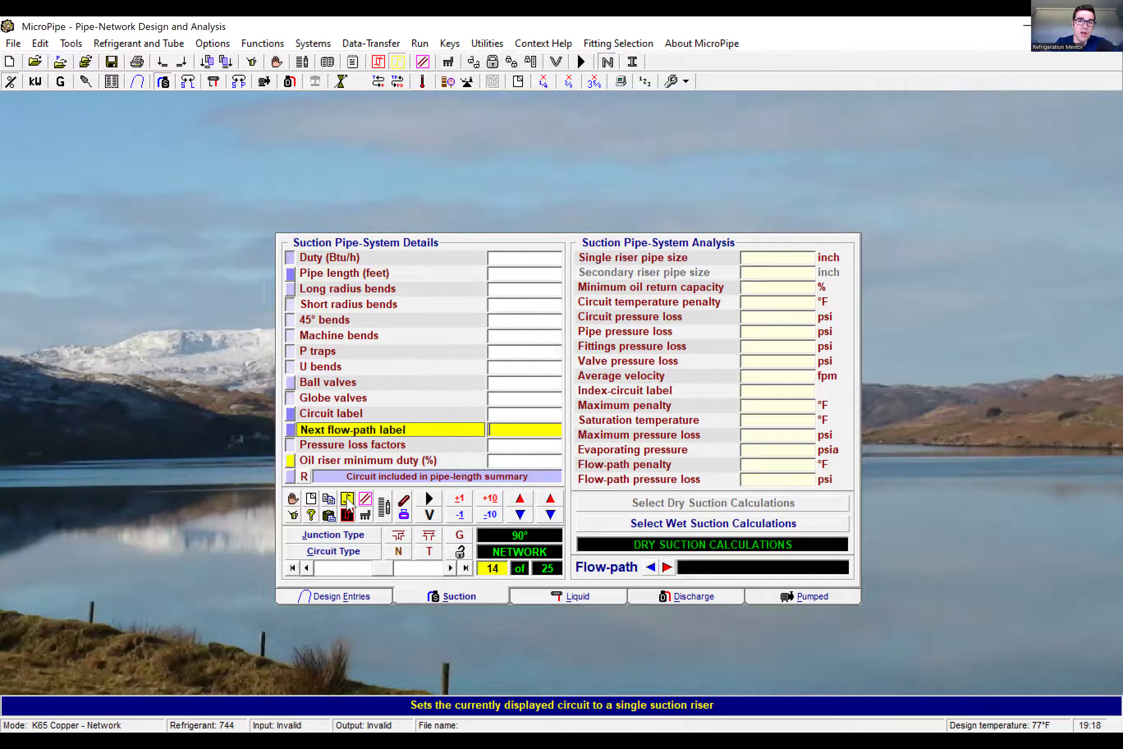
pyautogui.press('Return')
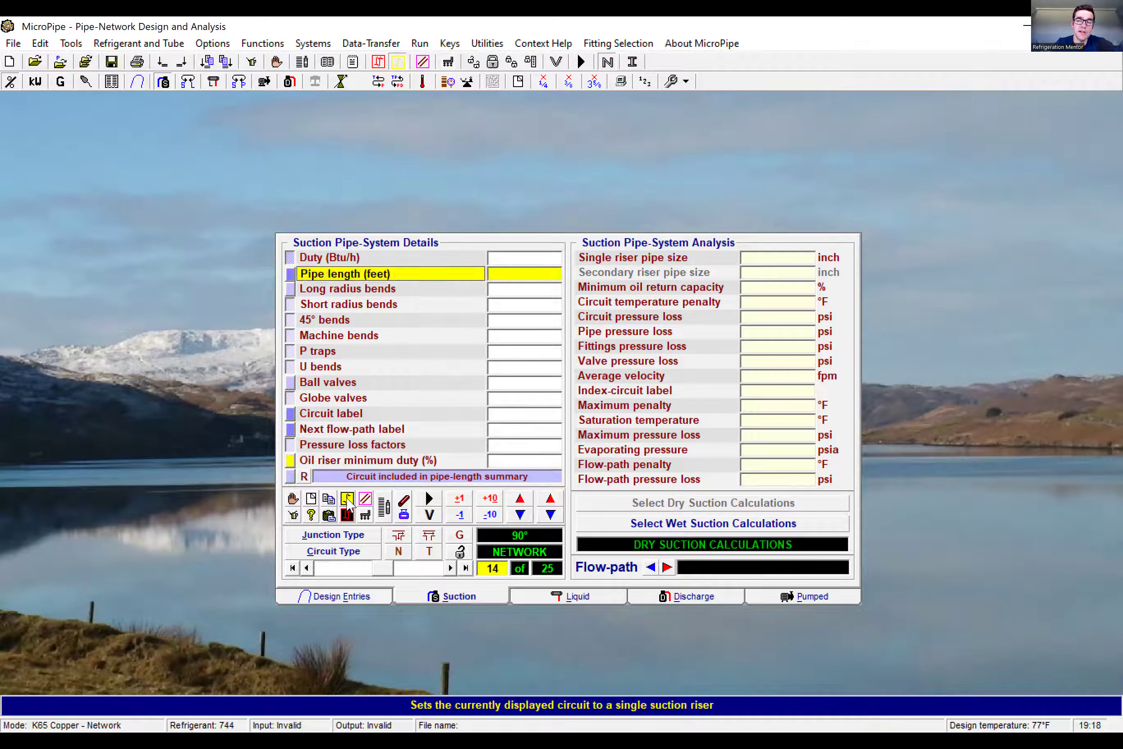
pyautogui.write('12')
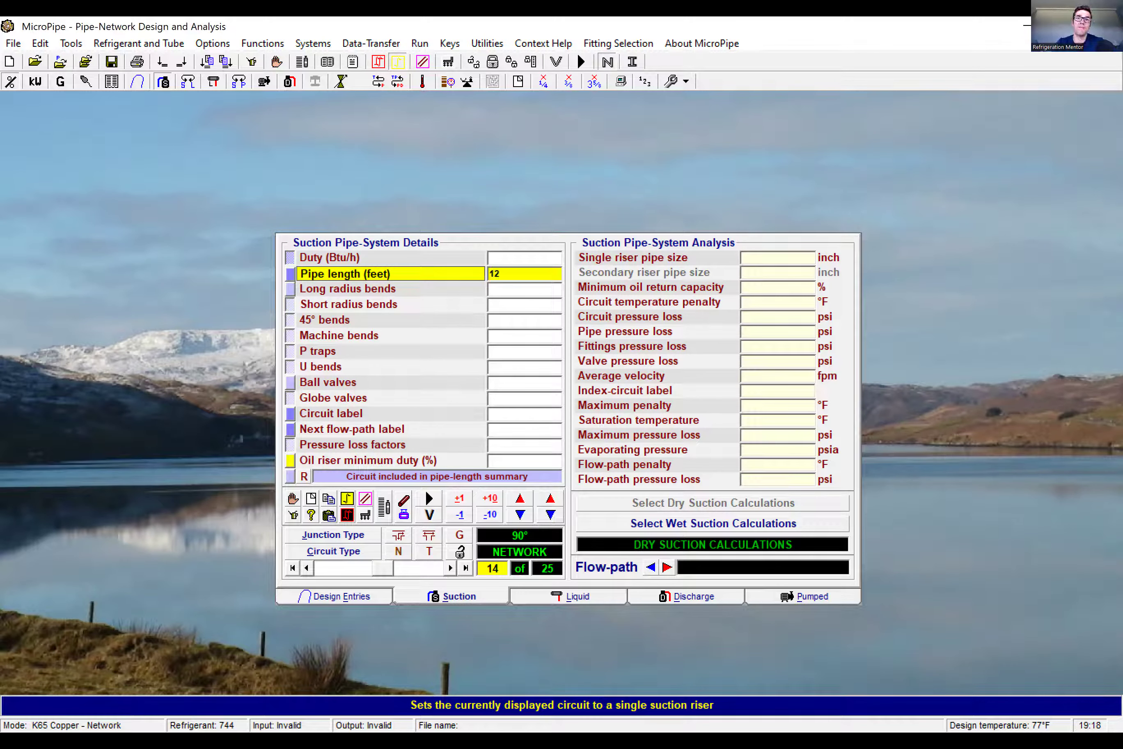
pyautogui.press('Return')
pyautogui.write('6')
pyautogui.press('Return')
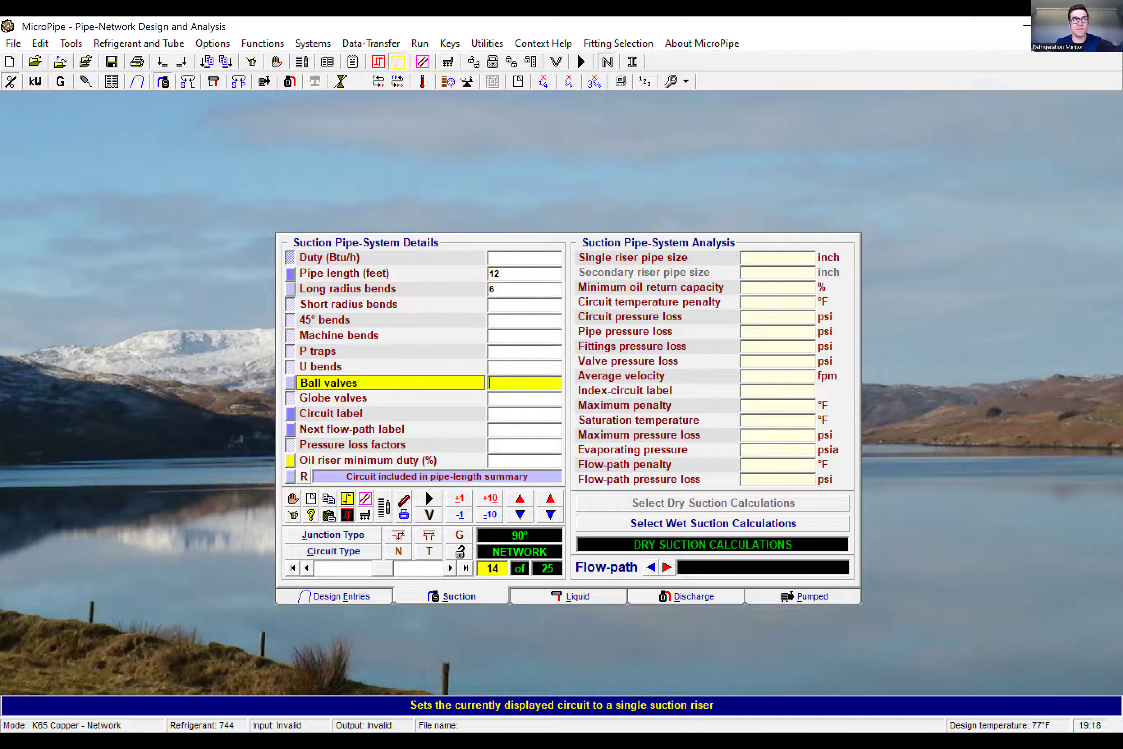
pyautogui.press('Return')
pyautogui.write('14')
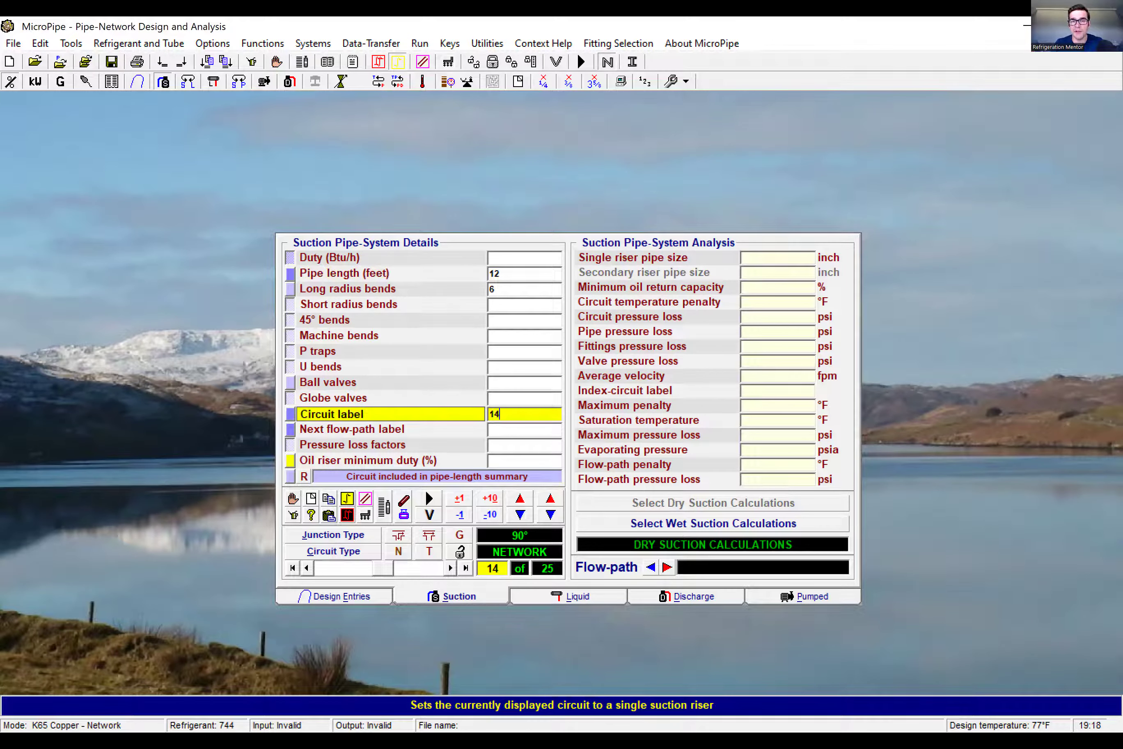
pyautogui.press('Return')
pyautogui.write('15')
pyautogui.press('Return')
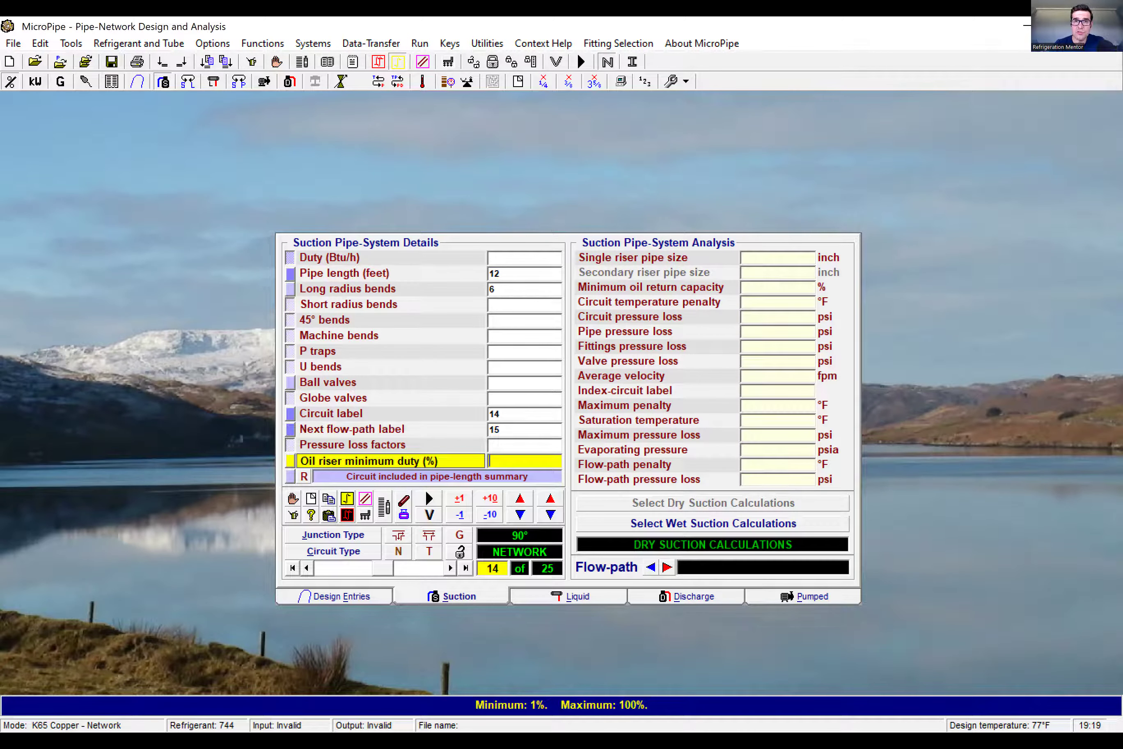
# Set circuit 15 as a network pipe: 15 ft, 1 bend, 1 ball valve, label 15, next flow-path 25
pyautogui.click(451, 569)
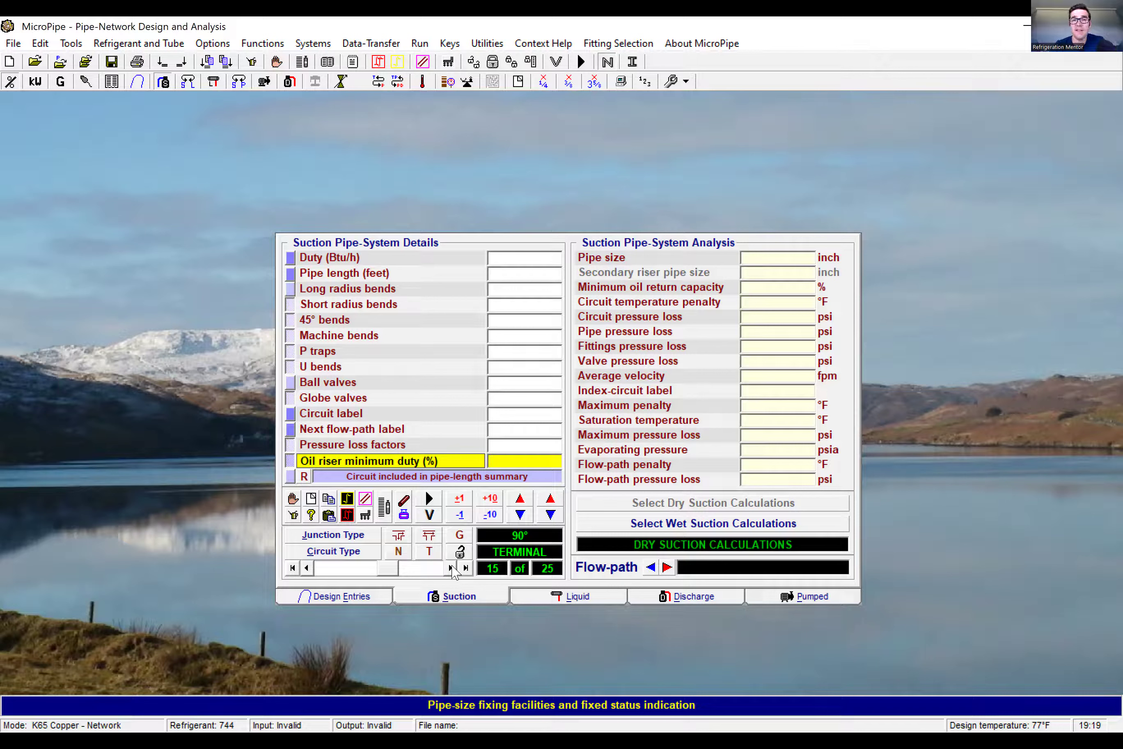
pyautogui.press('n')
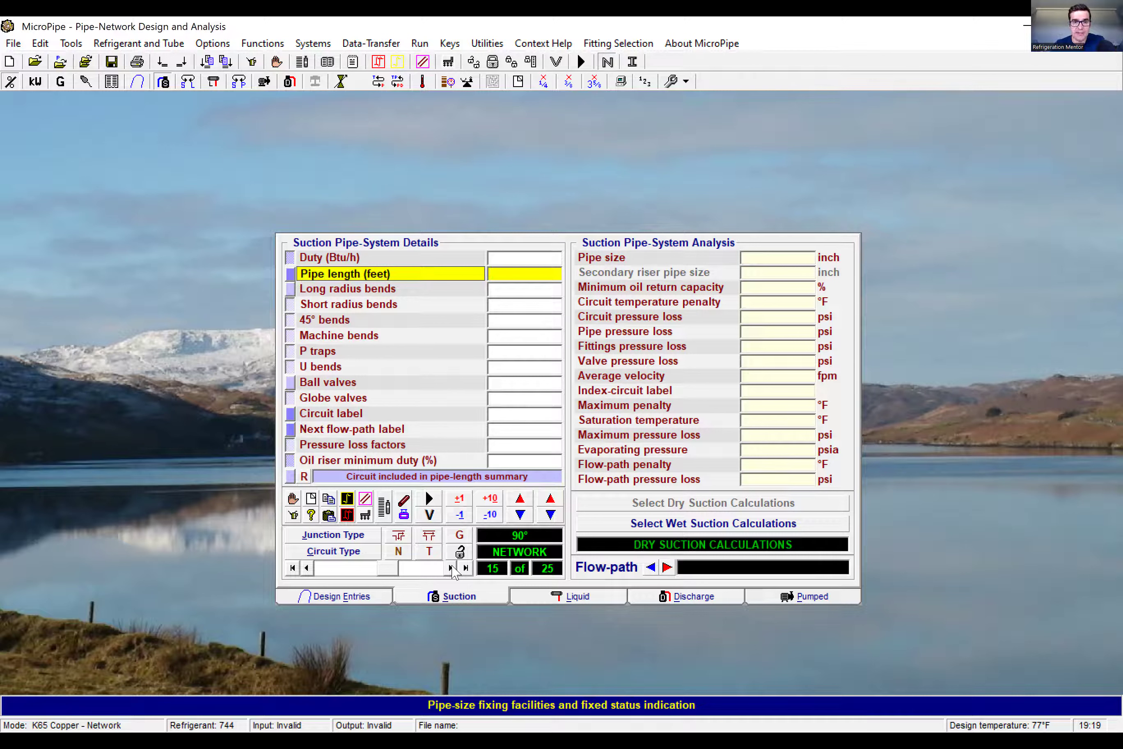
pyautogui.write('15')
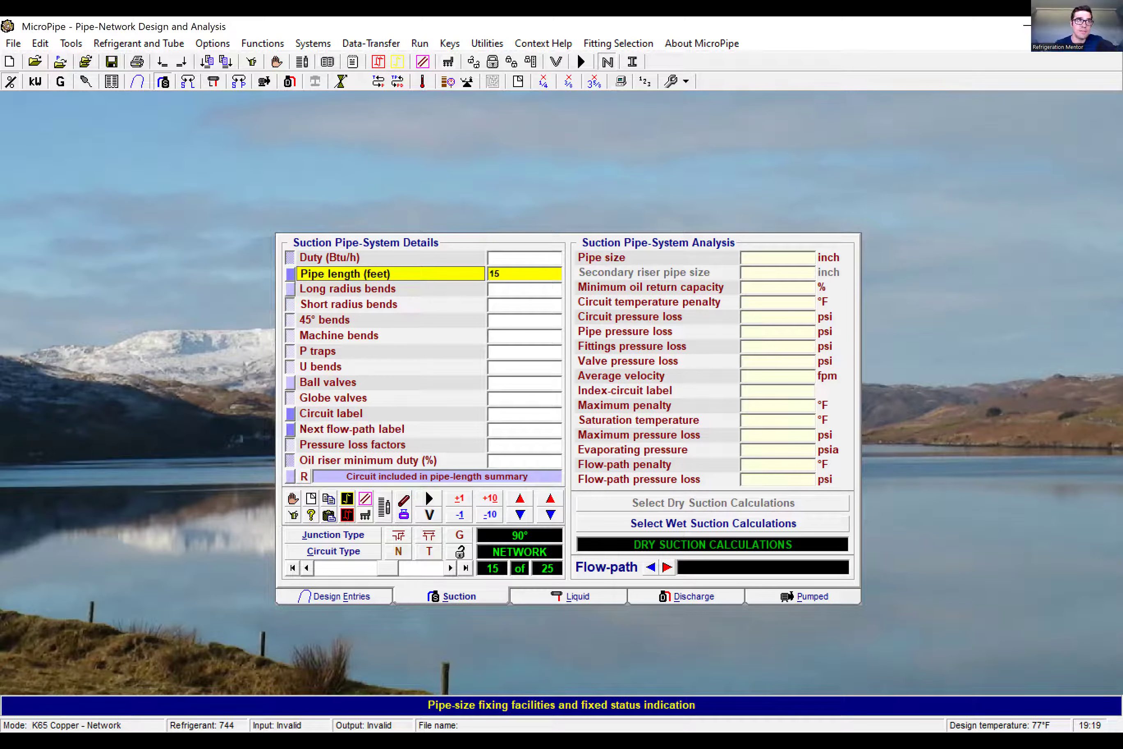
pyautogui.press('Return')
pyautogui.write('1')
pyautogui.press('Return')
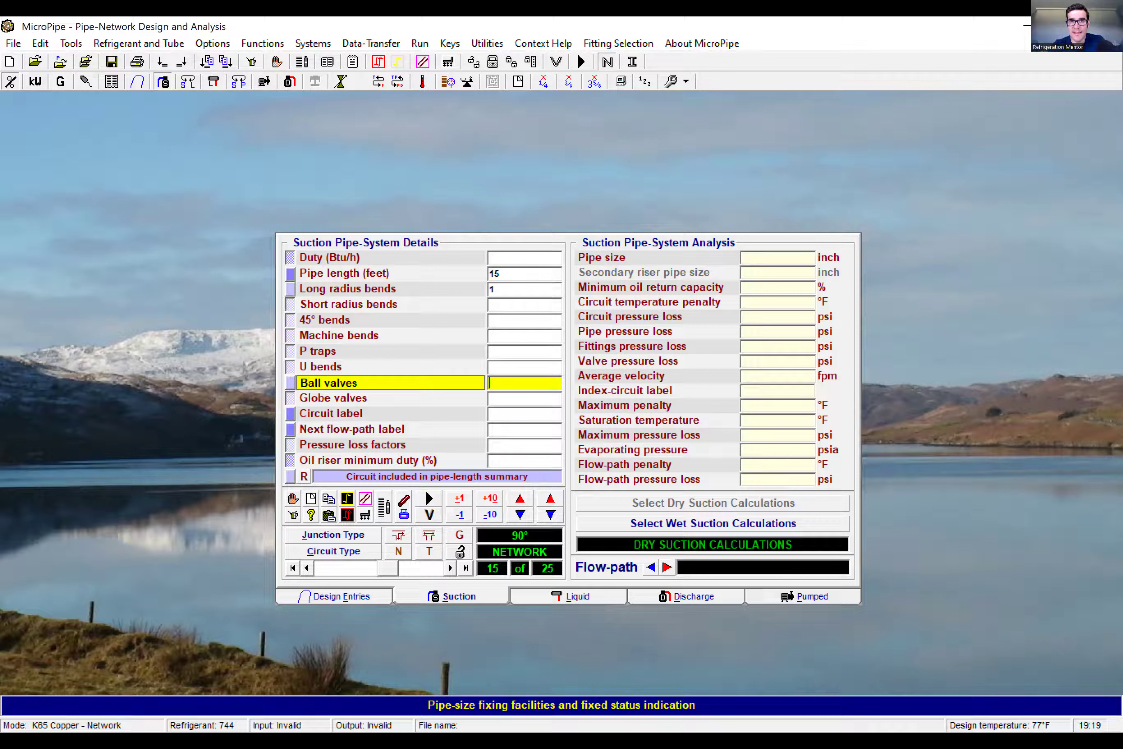
pyautogui.write('1')
pyautogui.press('Return')
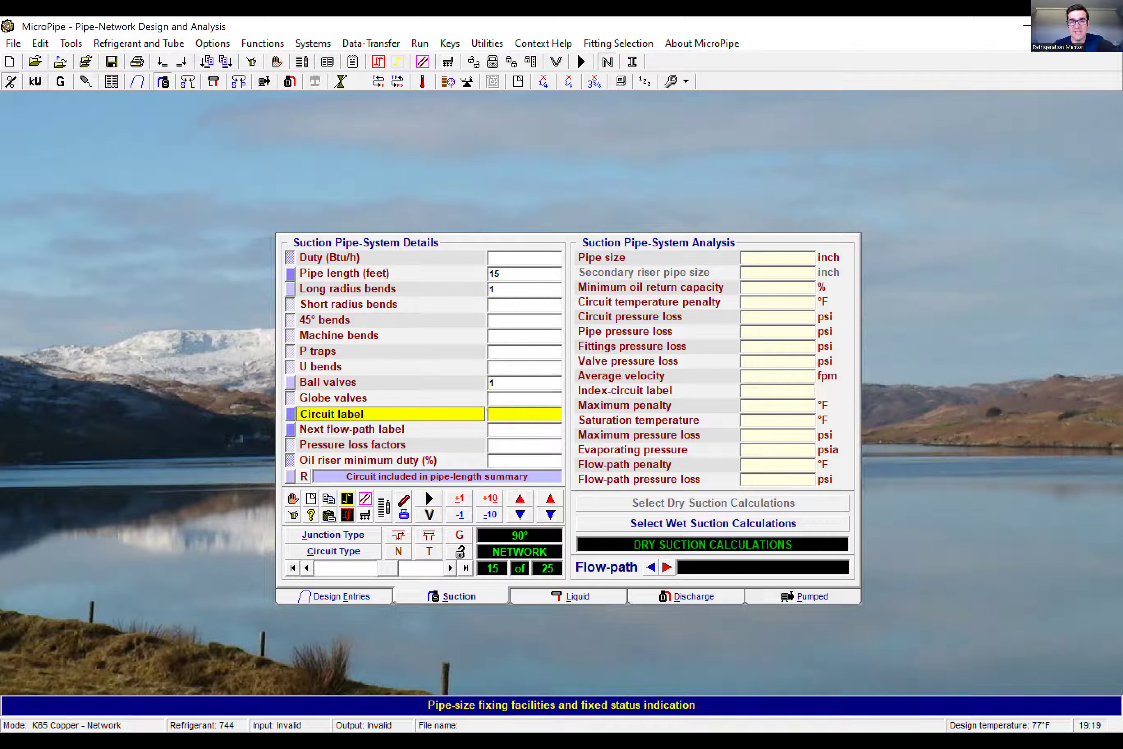
pyautogui.write('15')
pyautogui.press('Return')
pyautogui.write('25')
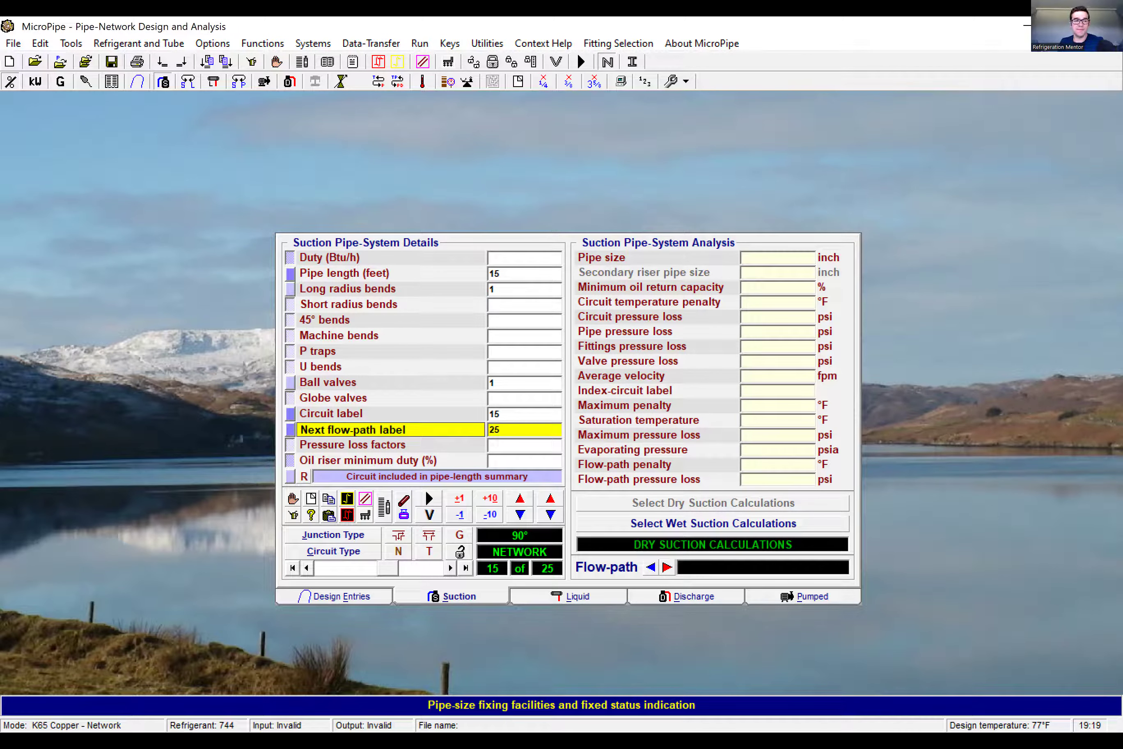
pyautogui.click(450, 568)
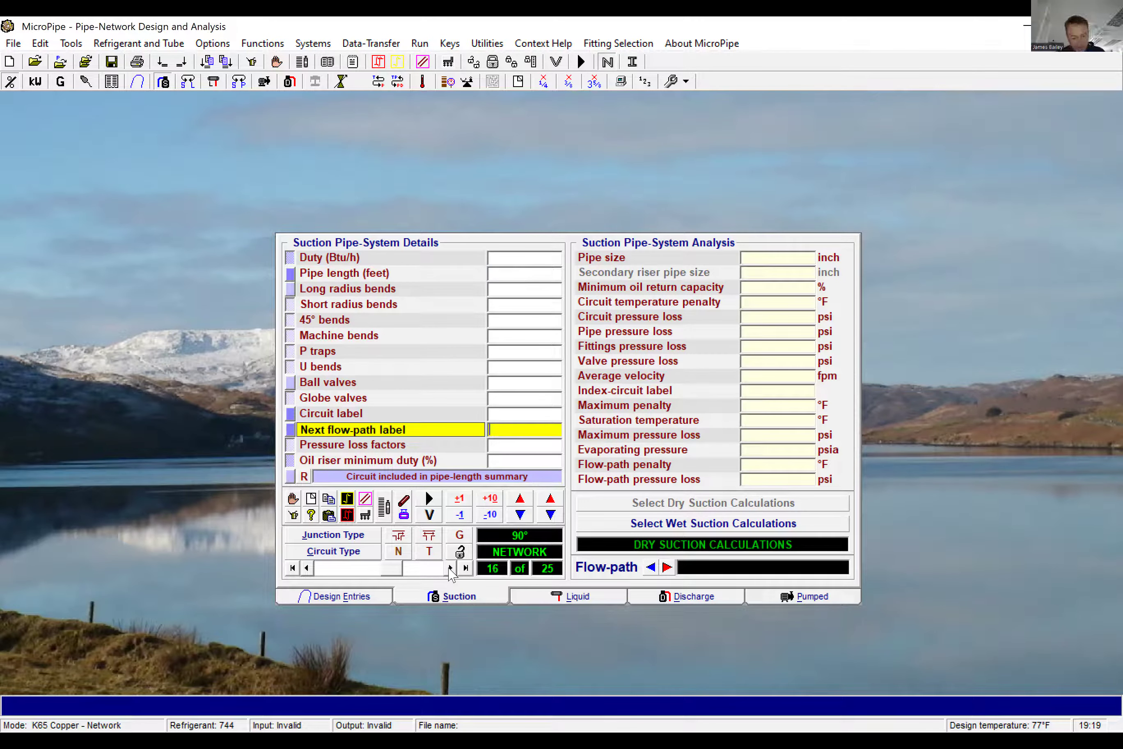
# Make circuit 16 a terminal: 17000 Btu/h, 12 ft, 4 bends, 1 ball valve, label 16, next 18
pyautogui.press('Return')
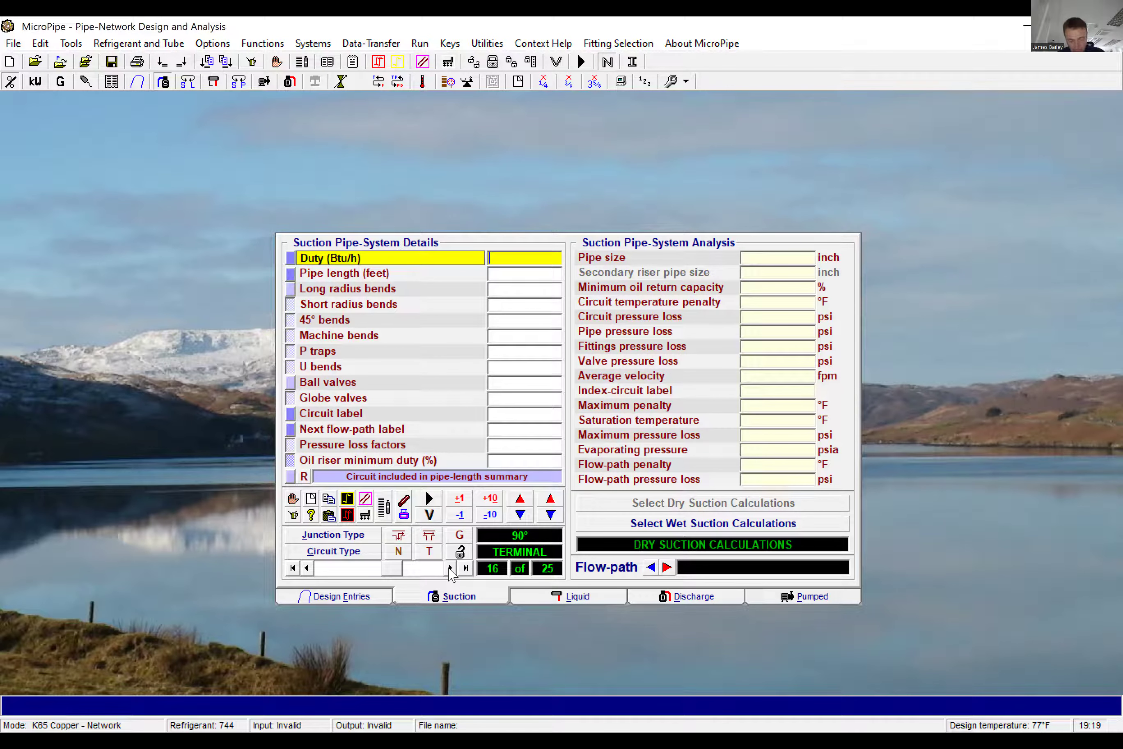
pyautogui.write('17')
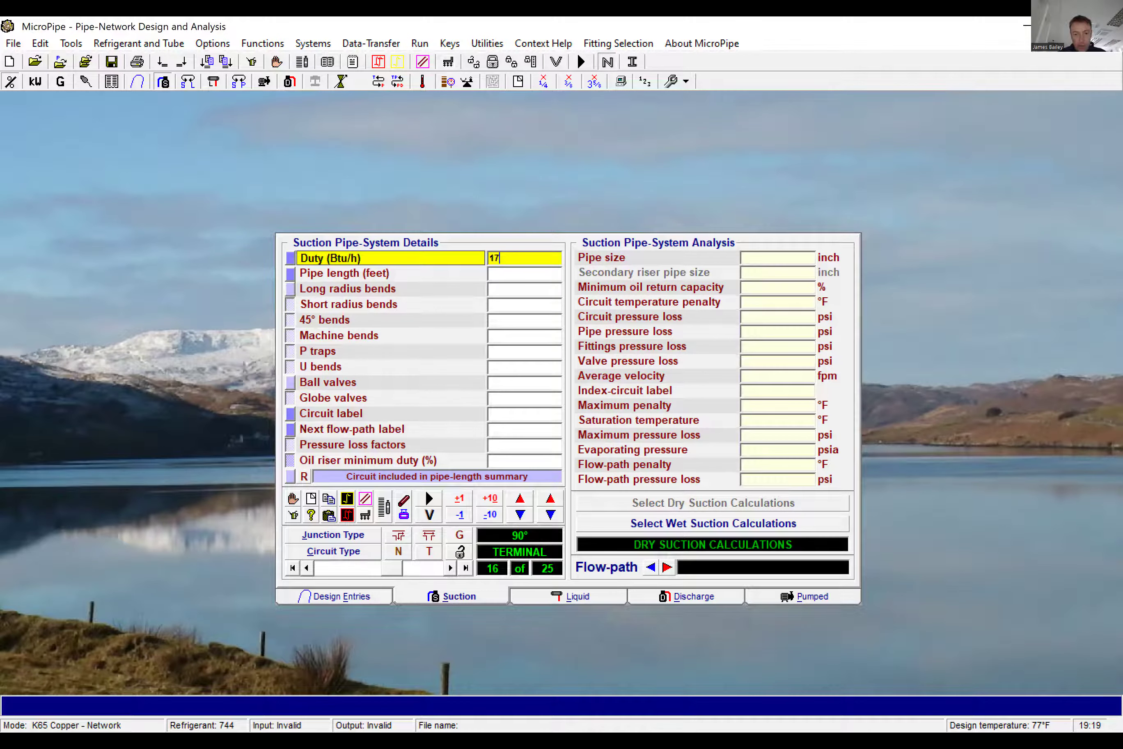
pyautogui.write('000')
pyautogui.press('Return')
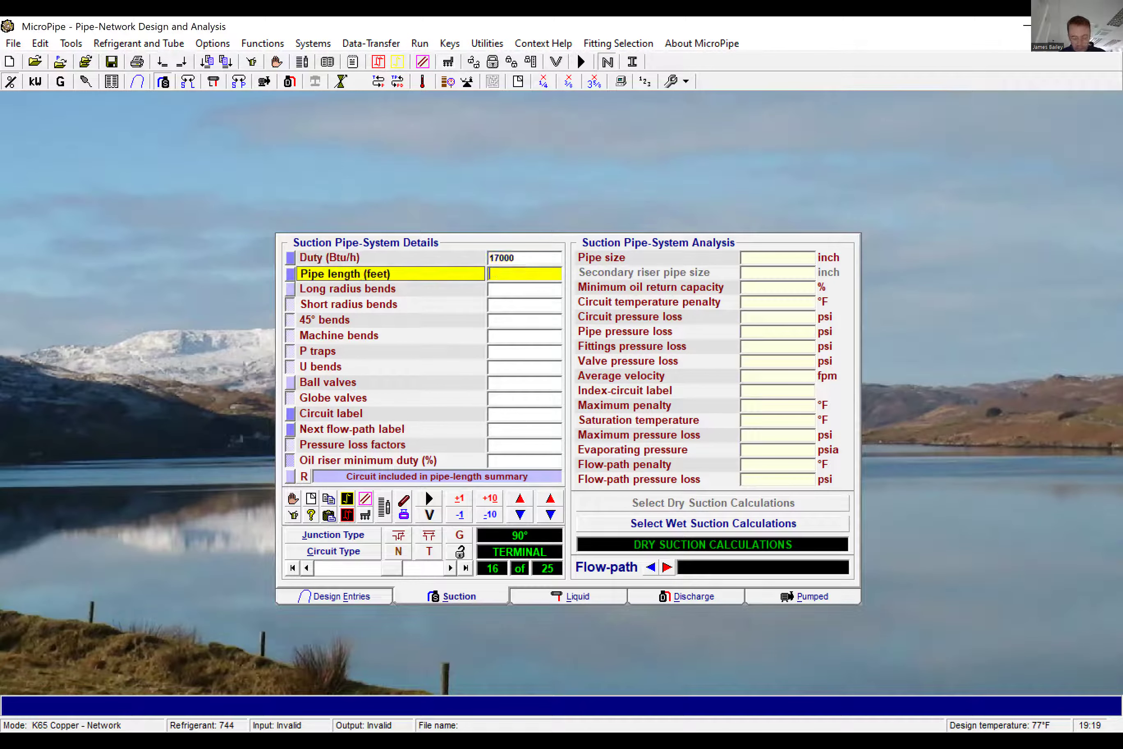
pyautogui.write('12')
pyautogui.press('Return')
pyautogui.write('4')
pyautogui.press('Return')
pyautogui.write('1')
pyautogui.press('Return')
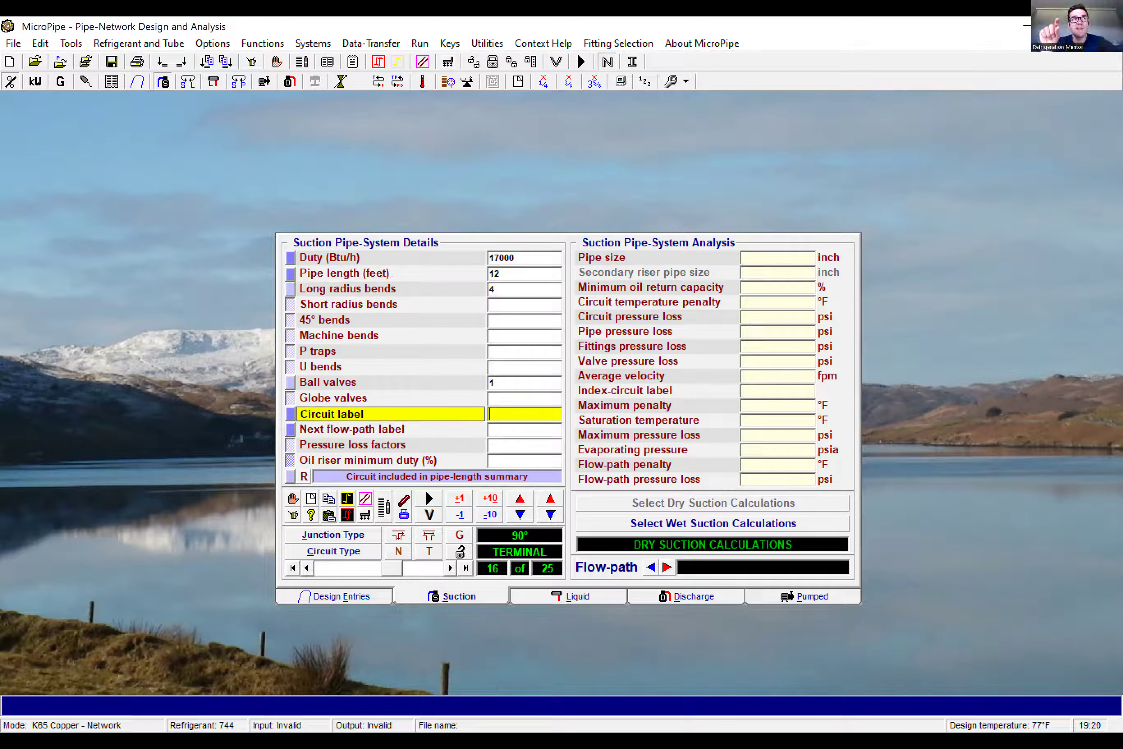
pyautogui.write('16')
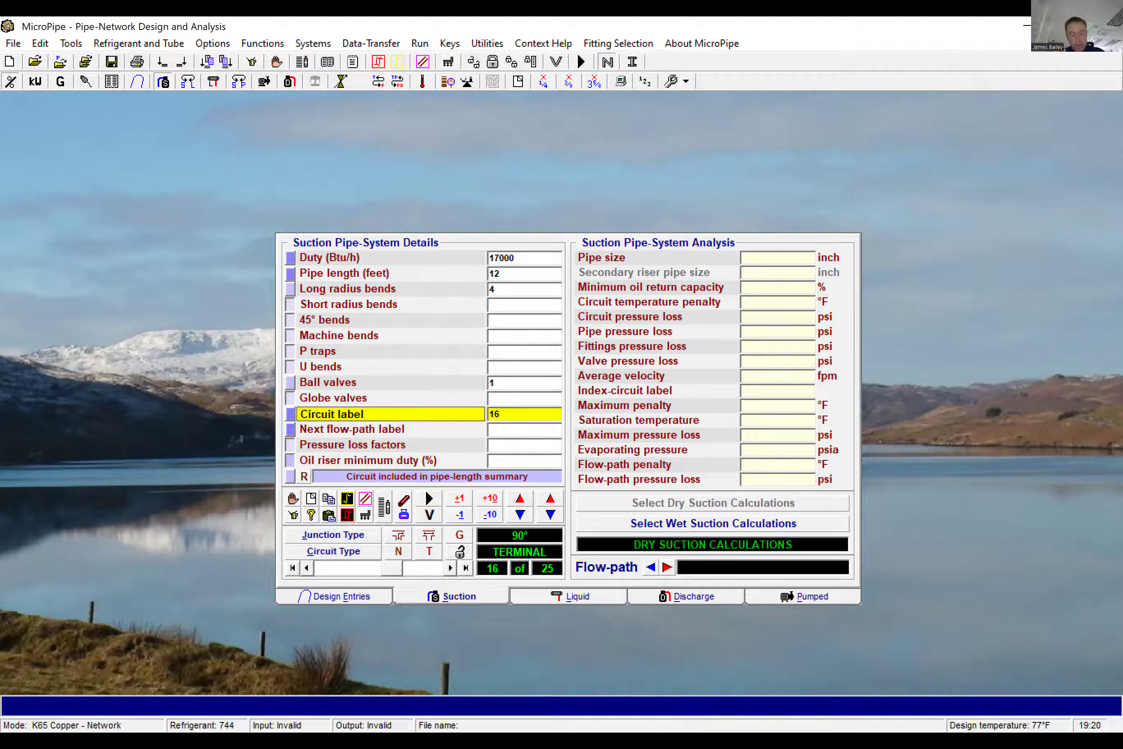
pyautogui.press('Return')
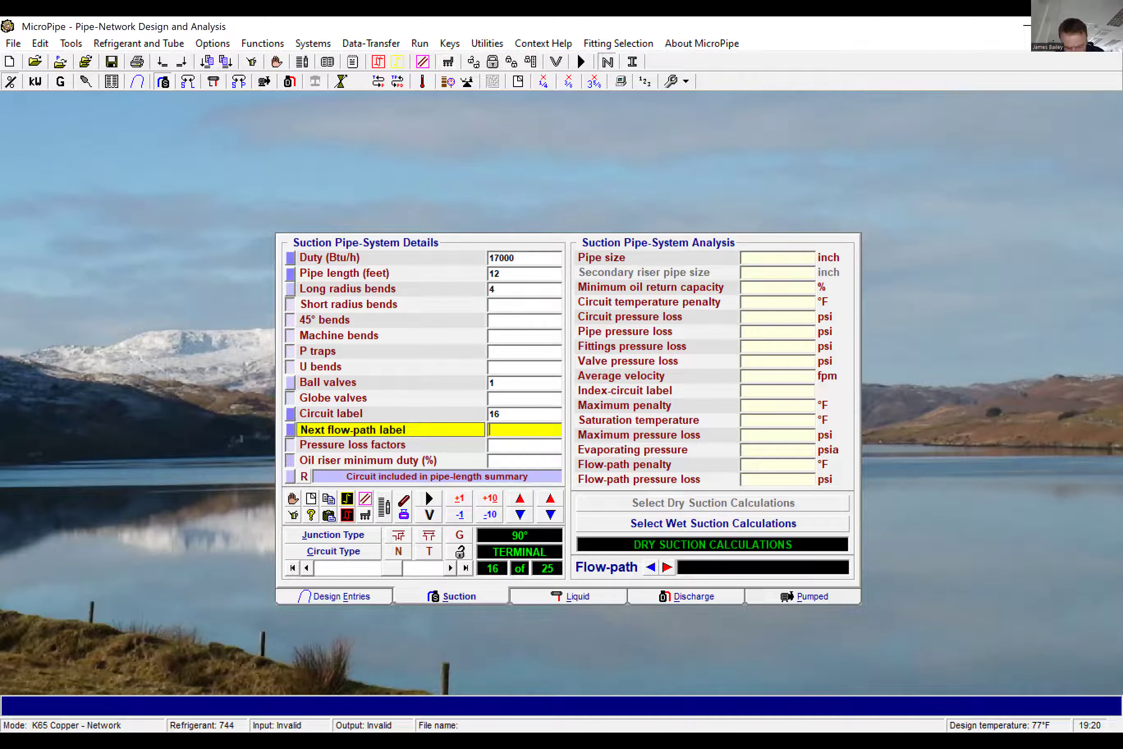
pyautogui.write('18')
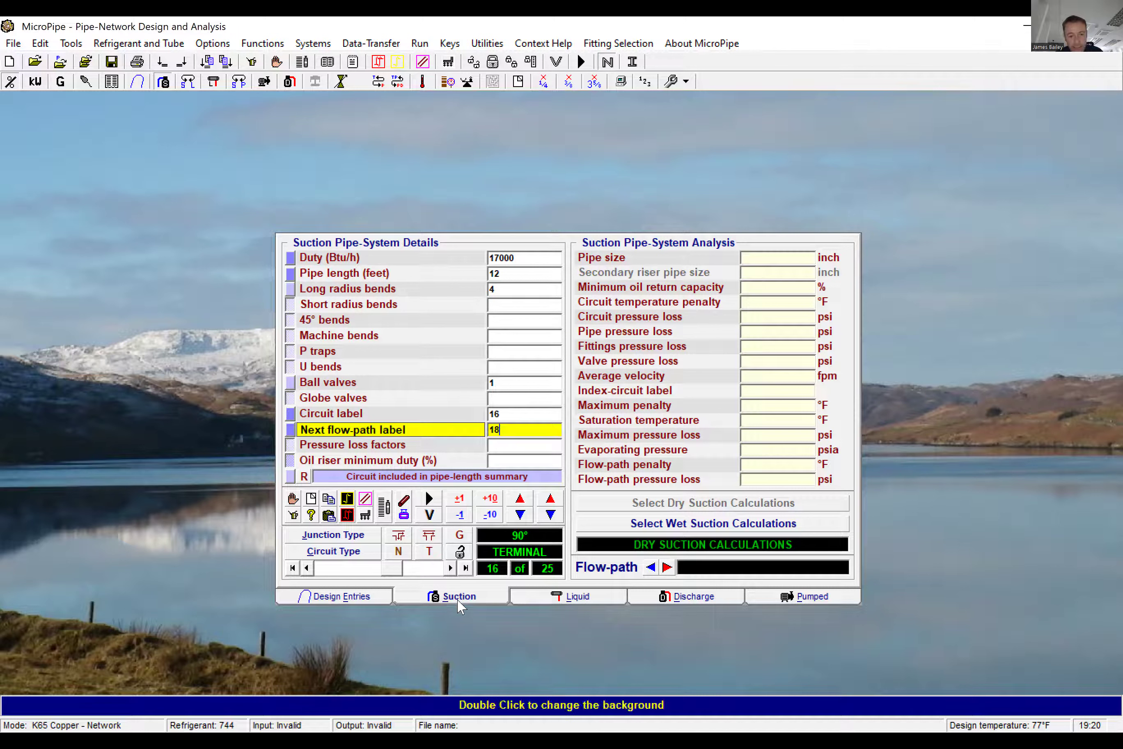
# Enter circuit 17: 1 ft, 4 long-radius bends, 1 ball valve, label 17, next flow-path 18
pyautogui.click(449, 569)
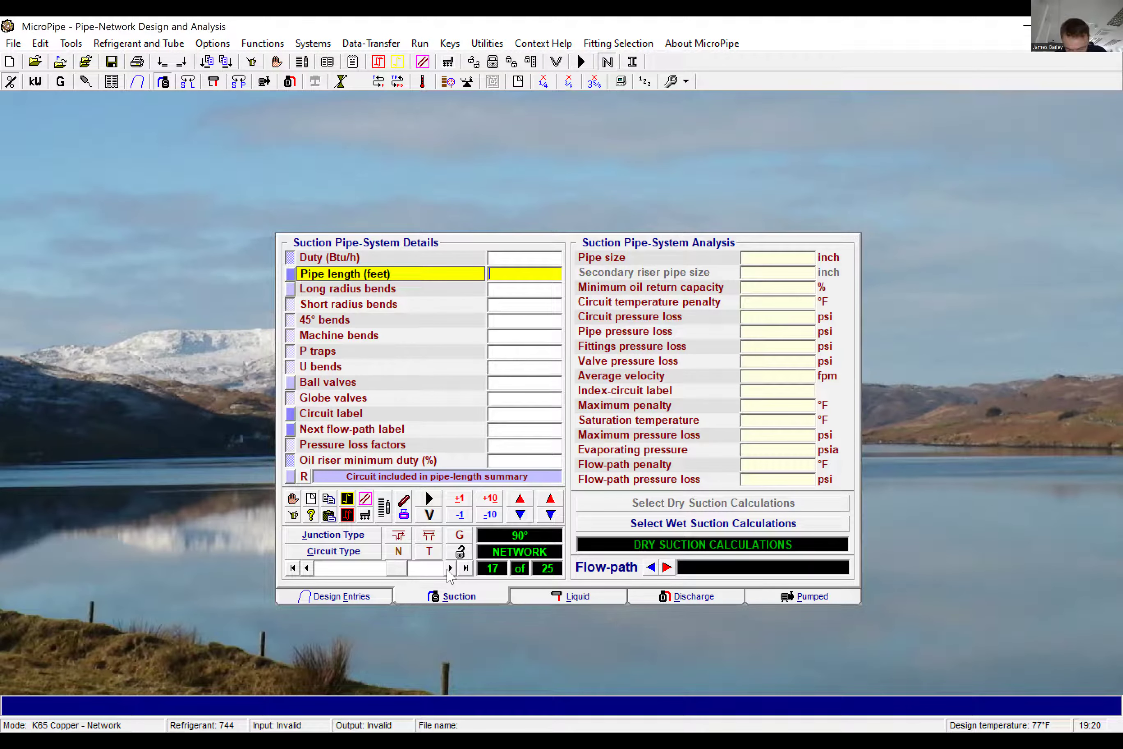
pyautogui.write('1')
pyautogui.press('Return')
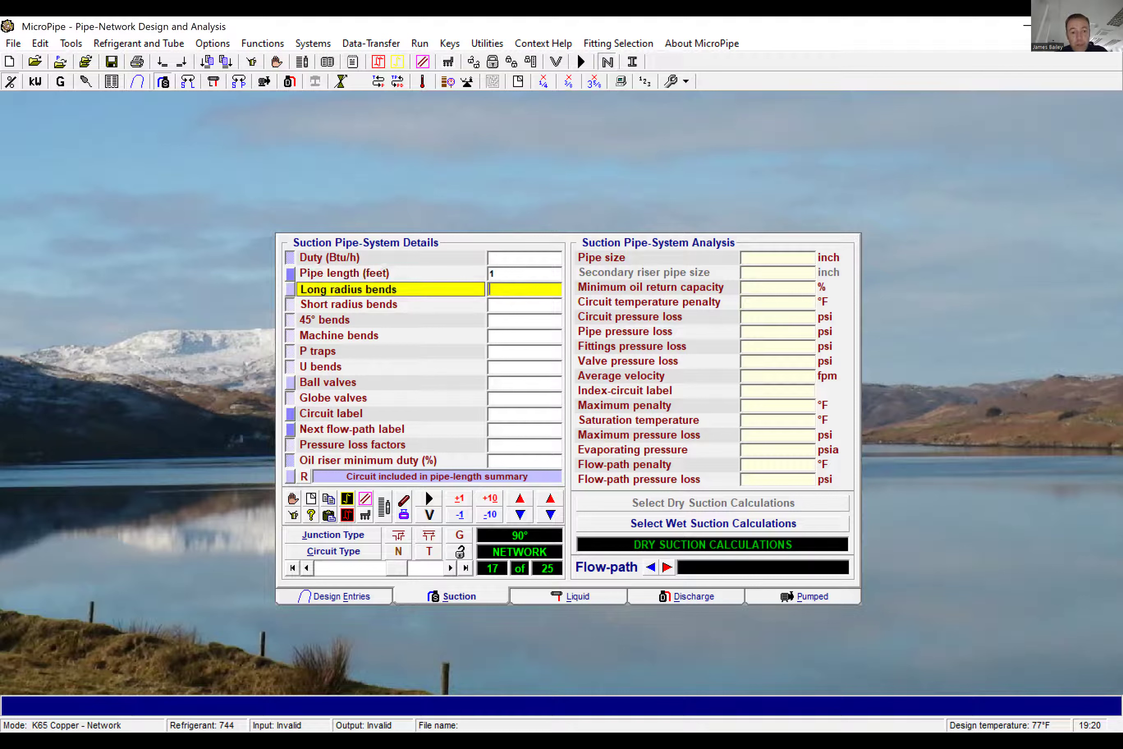
pyautogui.write('4')
pyautogui.press('Return')
pyautogui.write('1')
pyautogui.press('Return')
pyautogui.write('17')
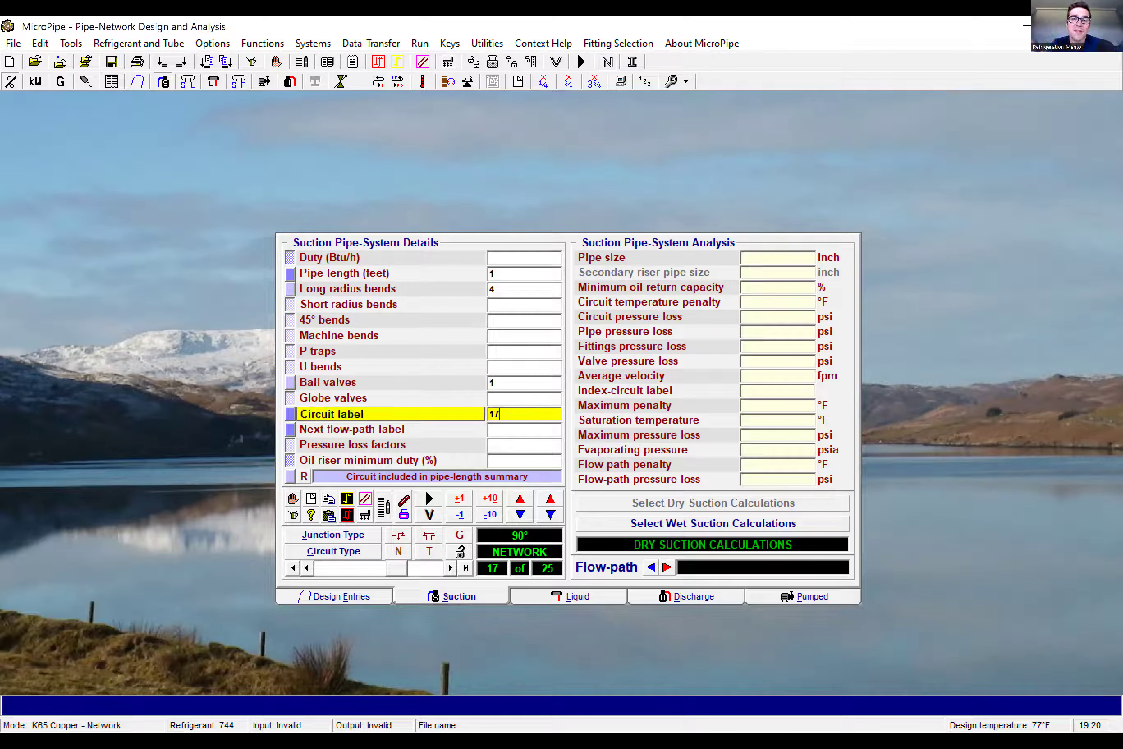
pyautogui.press('Return')
pyautogui.write('18')
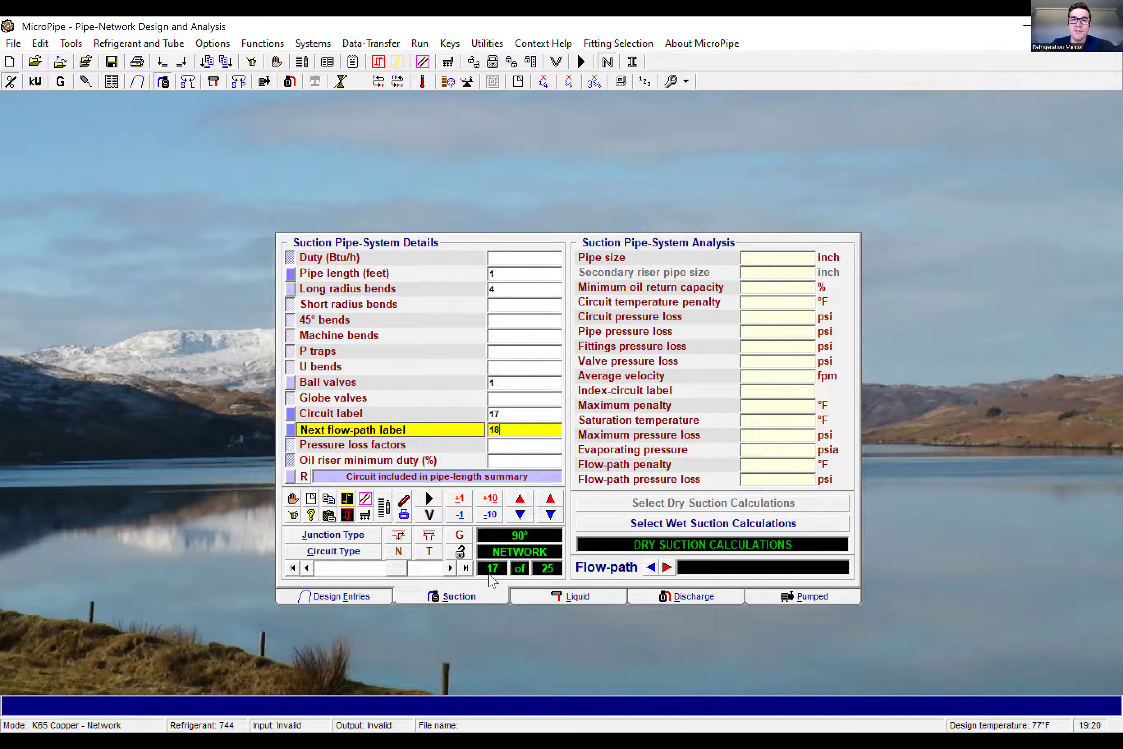
# Enter circuit 18 as a 6 ft pipe, label 18, next flow-path 22
pyautogui.click(451, 567)
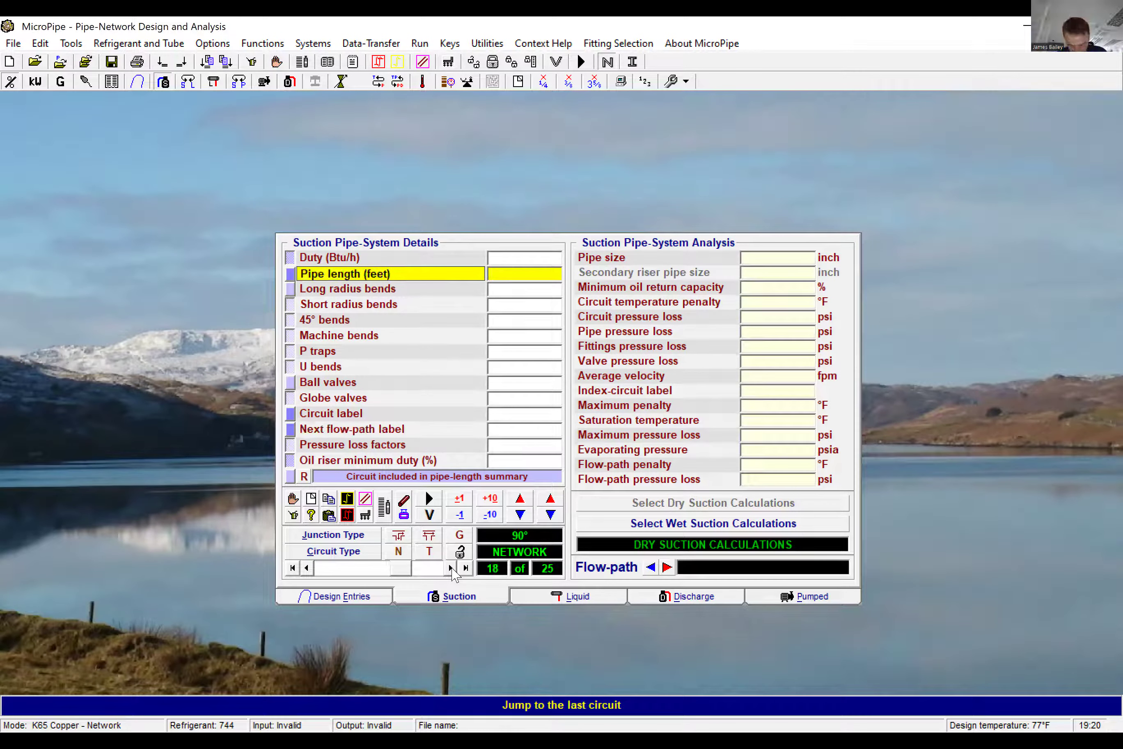
pyautogui.write('6')
pyautogui.press('Return')
pyautogui.press('Return')
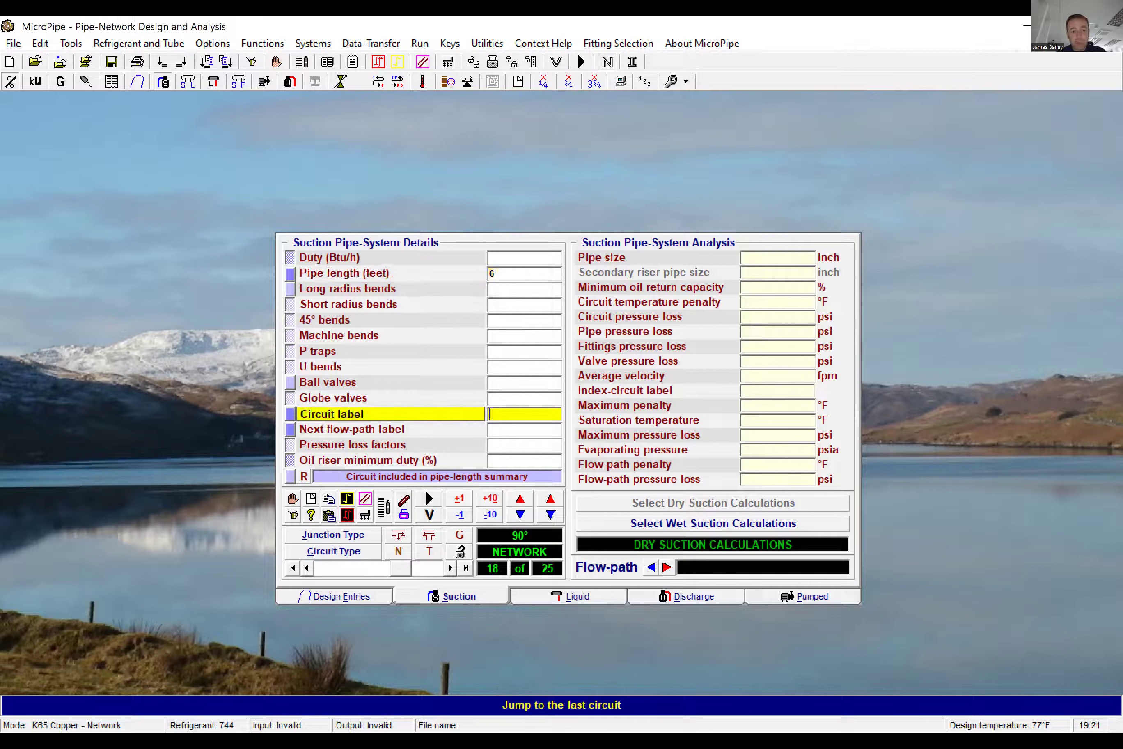
pyautogui.write('18')
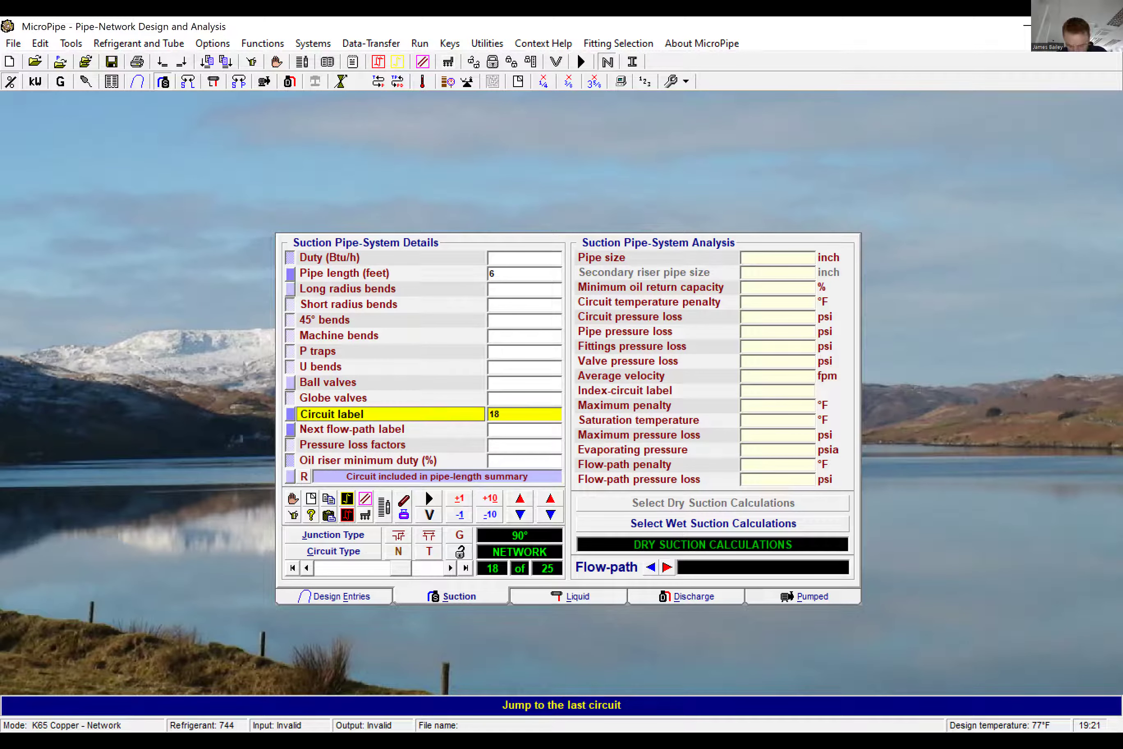
pyautogui.press('Return')
pyautogui.write('22')
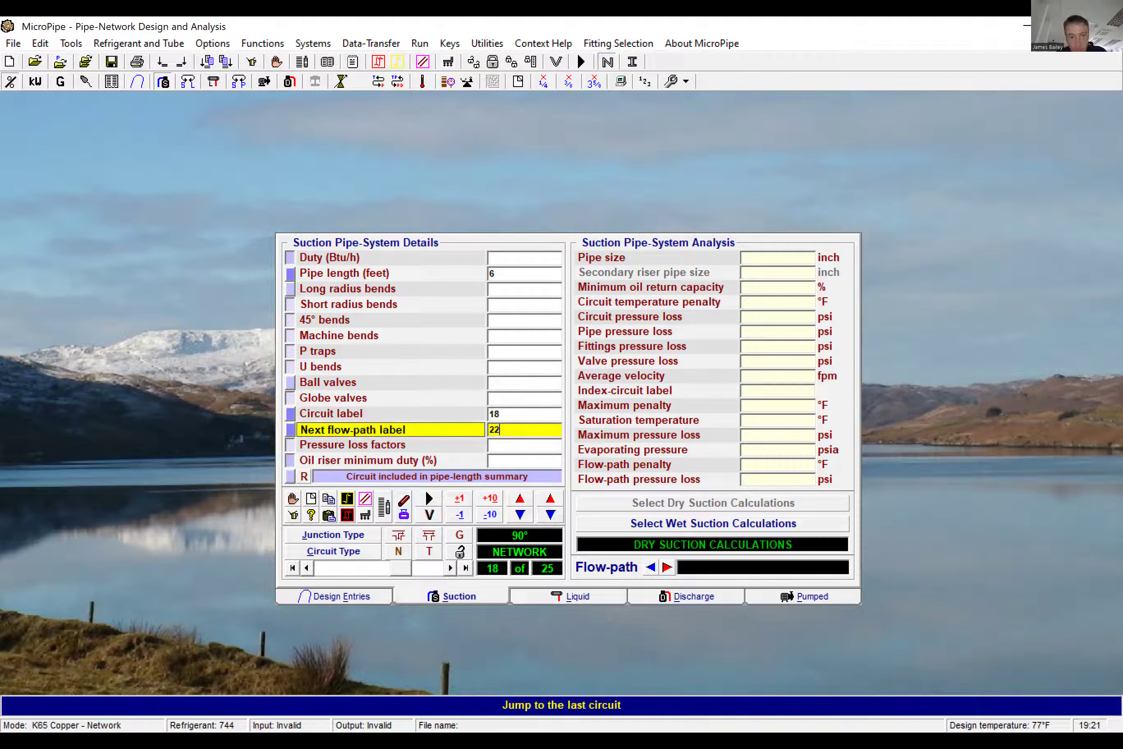
pyautogui.click(450, 568)
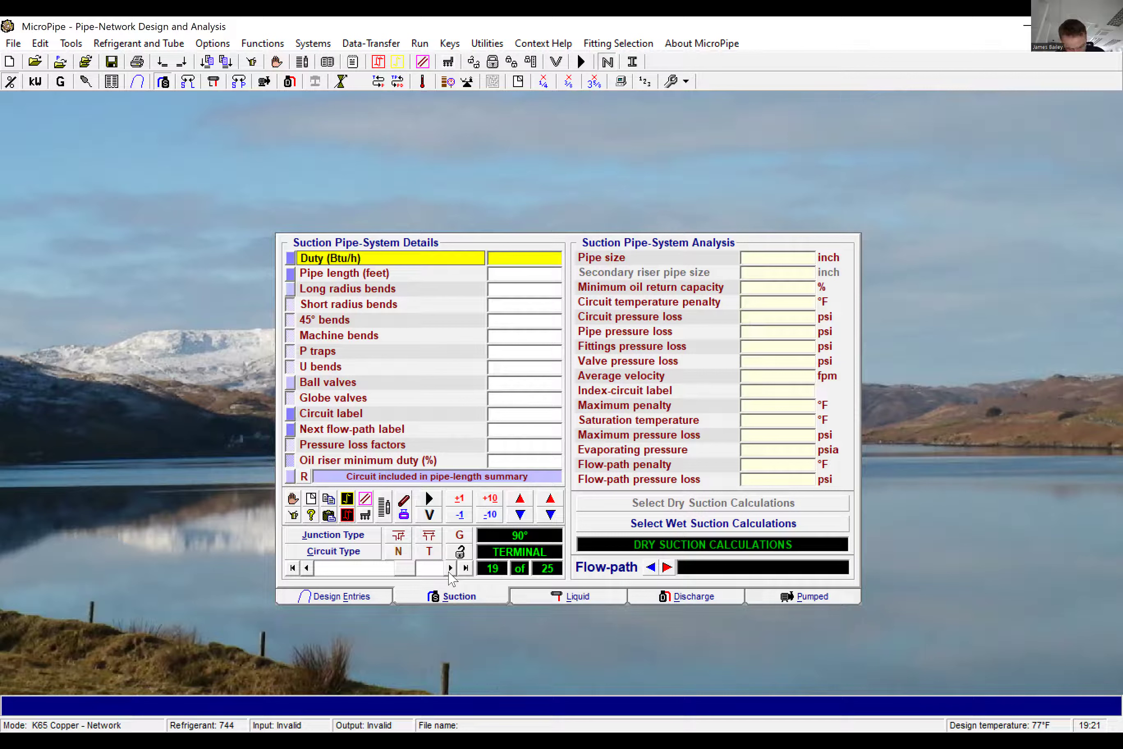
# Enter circuit 19: 17000 Btu/h, 12 ft, 4 long-radius bends, 1 ball valve, feeding flow-path 21
pyautogui.write('17000')
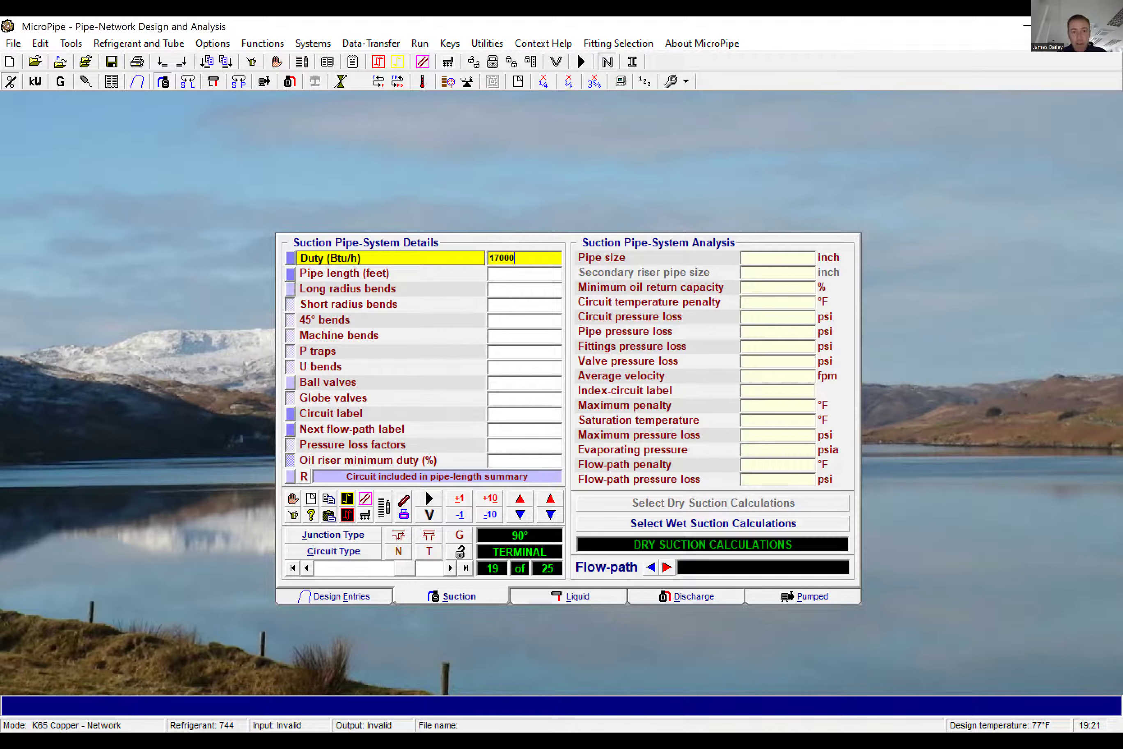
pyautogui.press('Return')
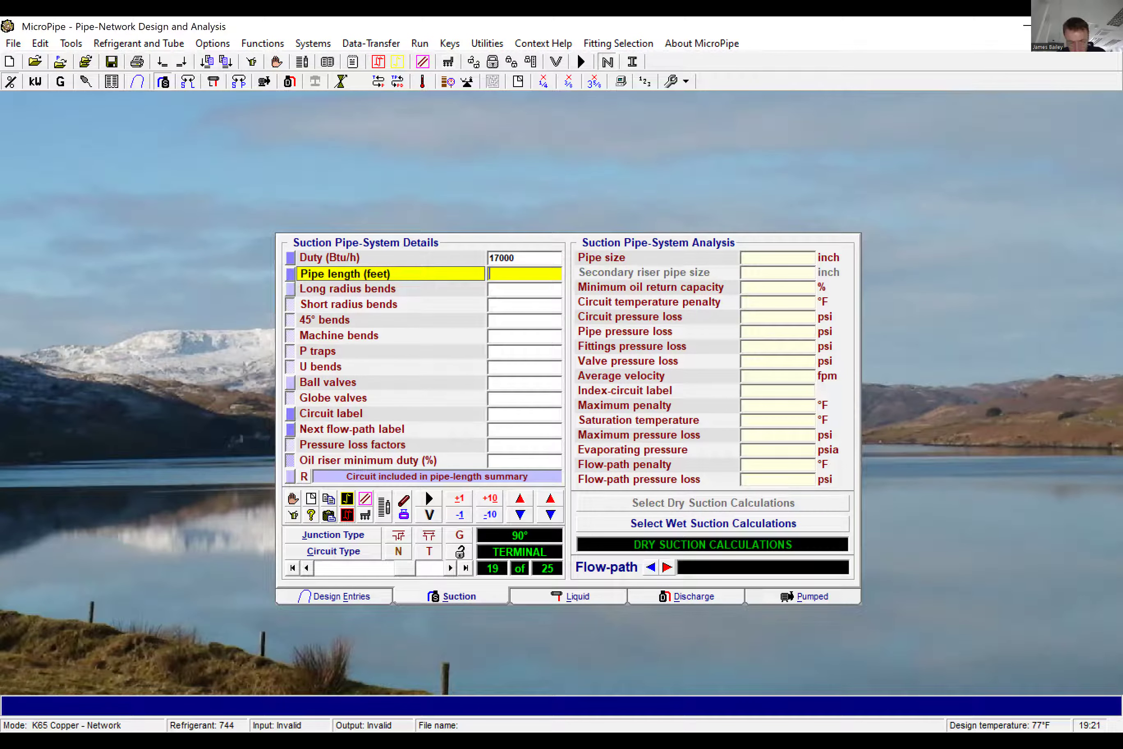
pyautogui.write('12')
pyautogui.press('Return')
pyautogui.write('4')
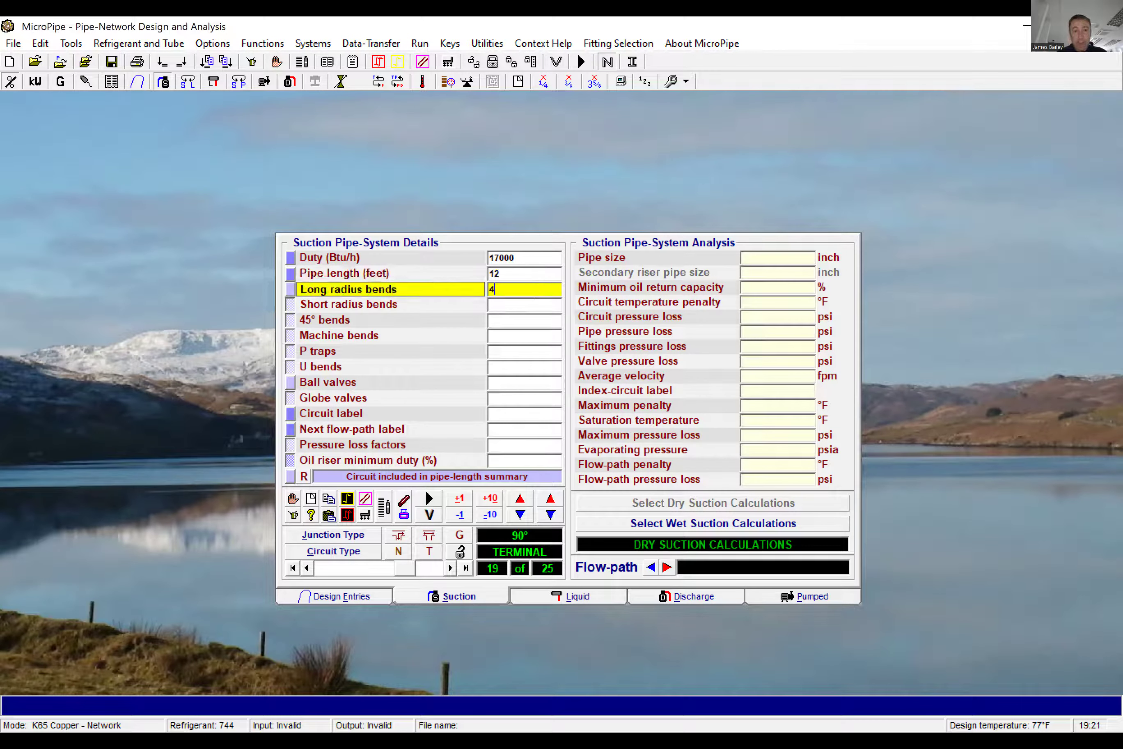
pyautogui.press('Return')
pyautogui.write('1')
pyautogui.press('Return')
pyautogui.press('Up')
pyautogui.write('19')
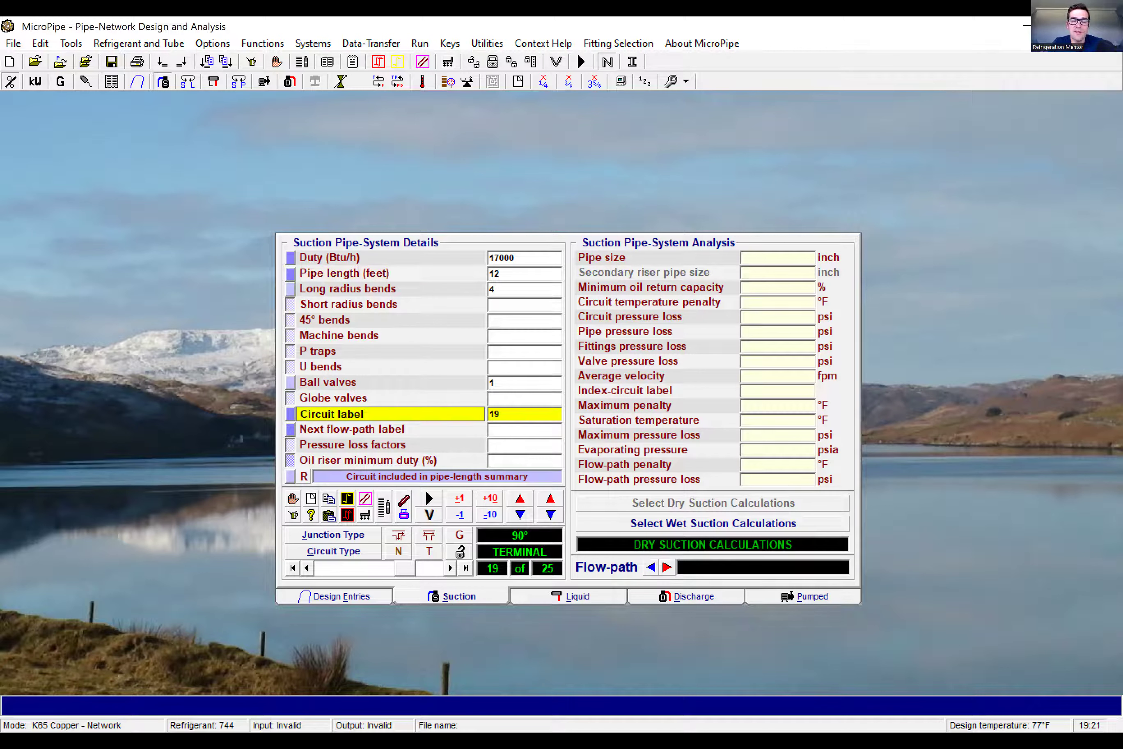
pyautogui.press('Return')
pyautogui.write('21')
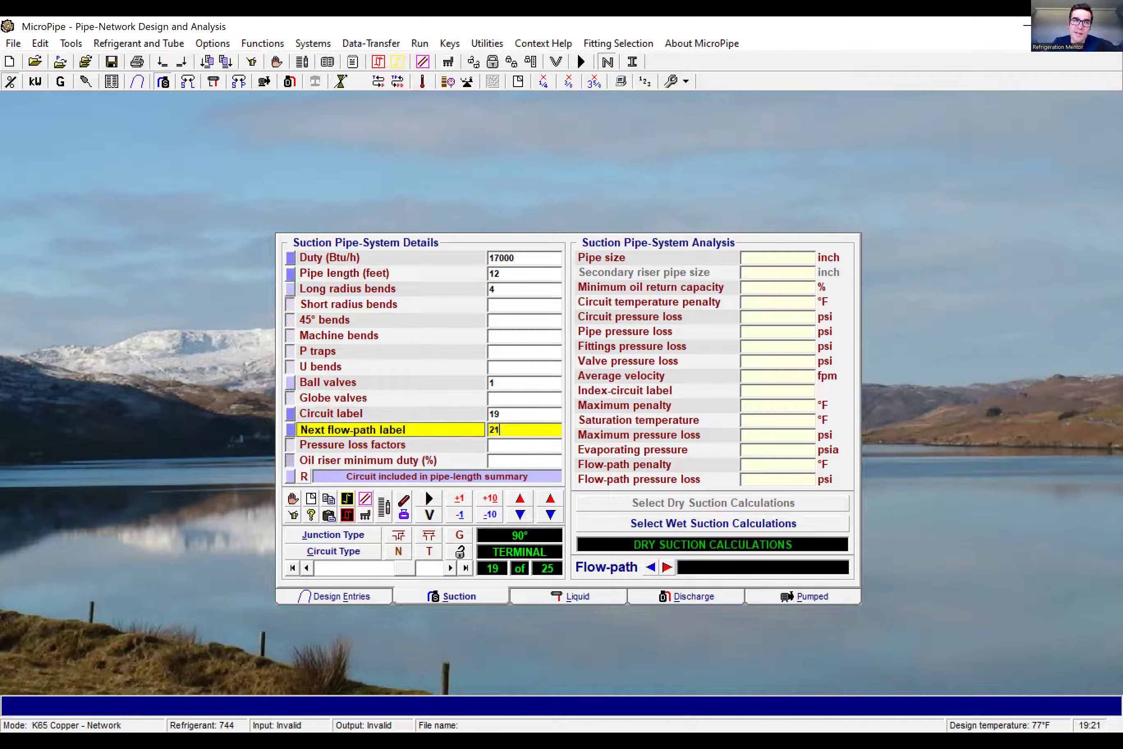
pyautogui.click(450, 569)
# Make circuit 20 a terminal: 17000 Btu/h, 1 ft, 4 bends, 1 ball valve, to flow-path 21
pyautogui.press('Return')
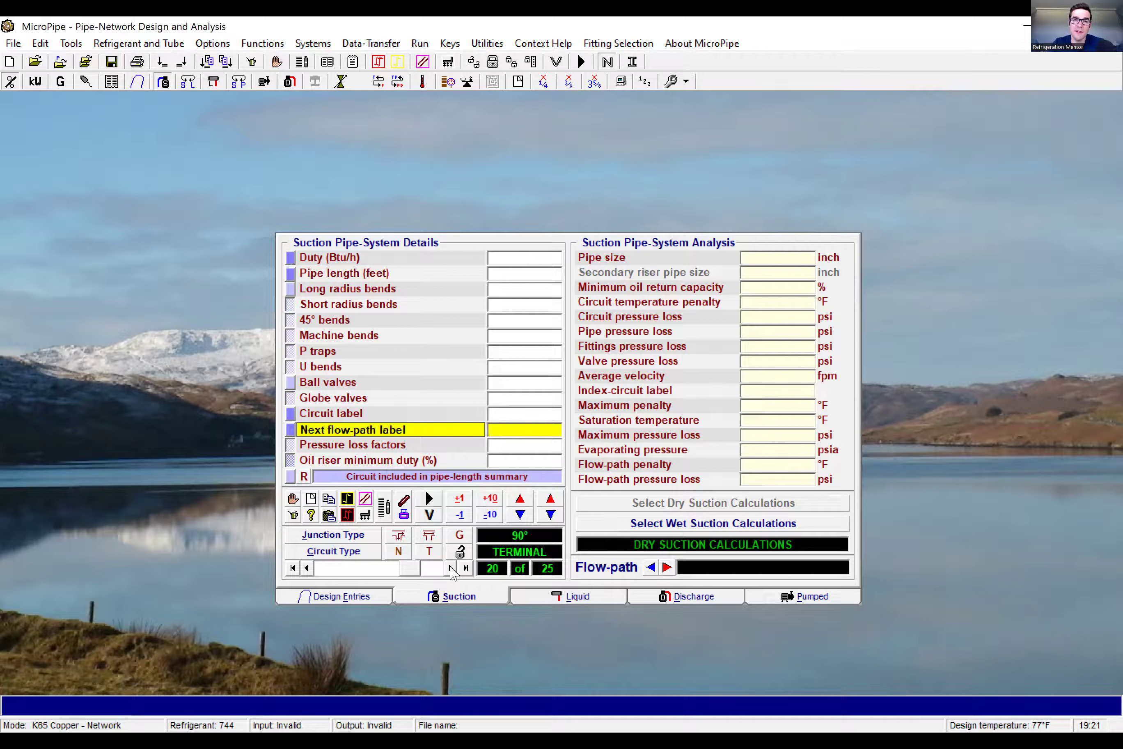
pyautogui.write('17000')
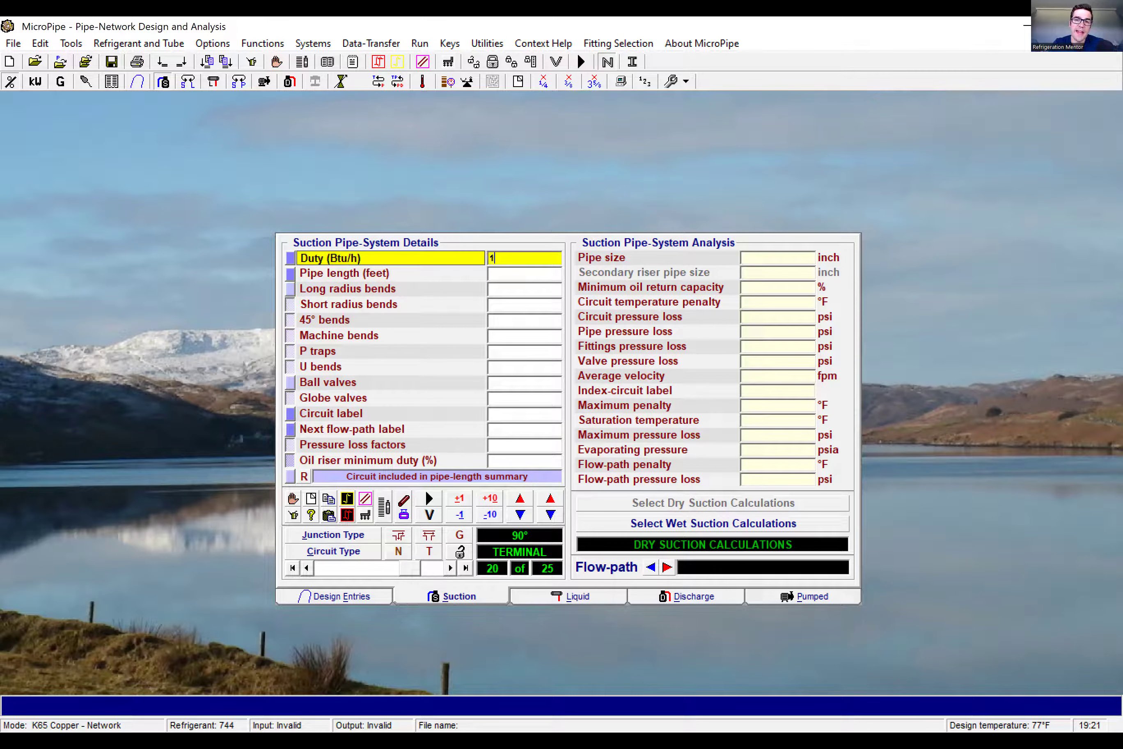
pyautogui.press('Return')
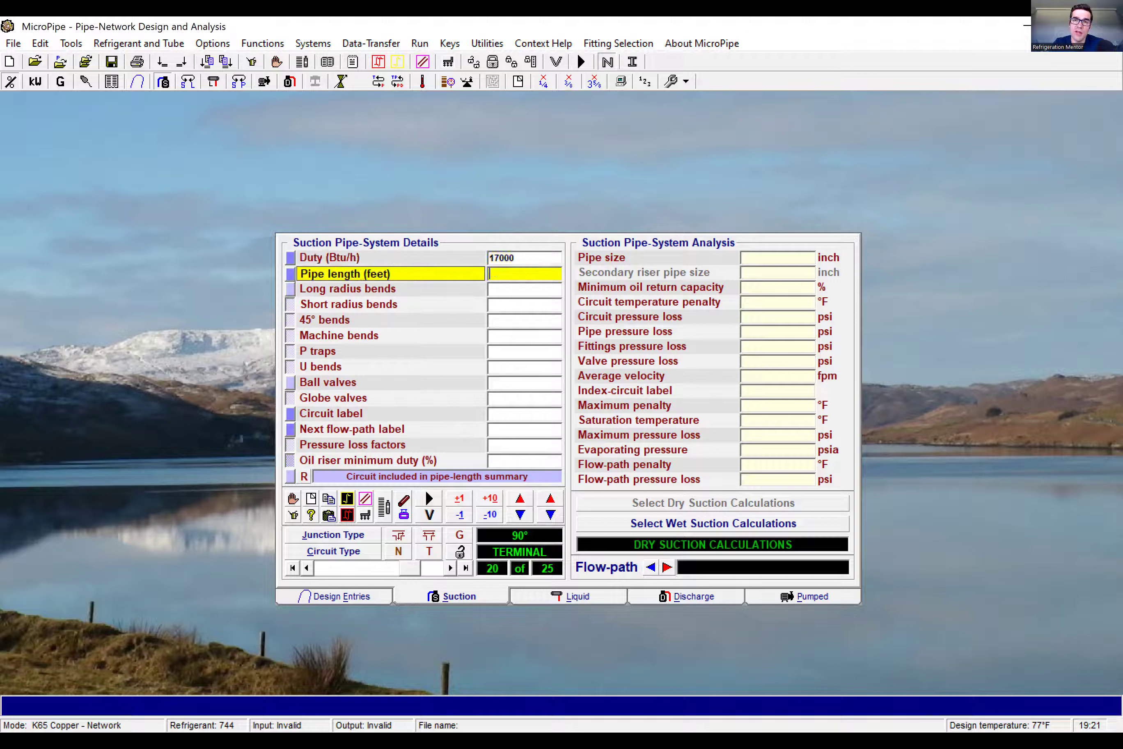
pyautogui.write('1')
pyautogui.press('Return')
pyautogui.write('4')
pyautogui.press('Return')
pyautogui.write('1')
pyautogui.press('Return')
pyautogui.write('20')
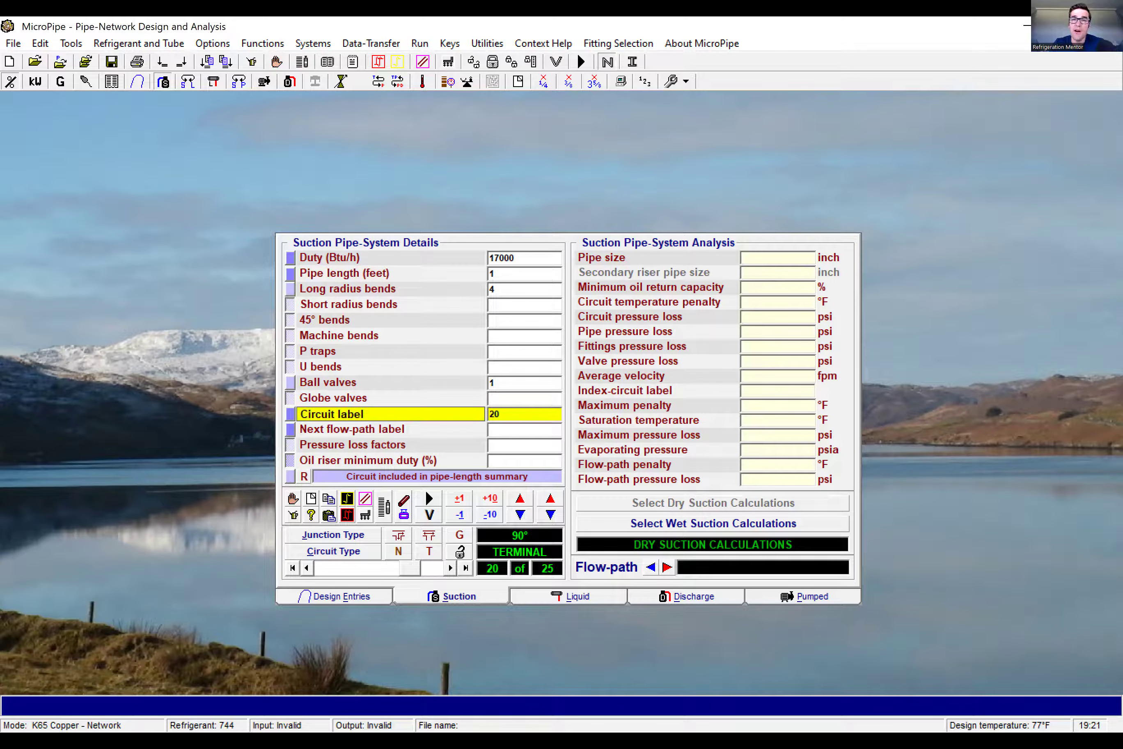
pyautogui.press('Return')
pyautogui.write('21')
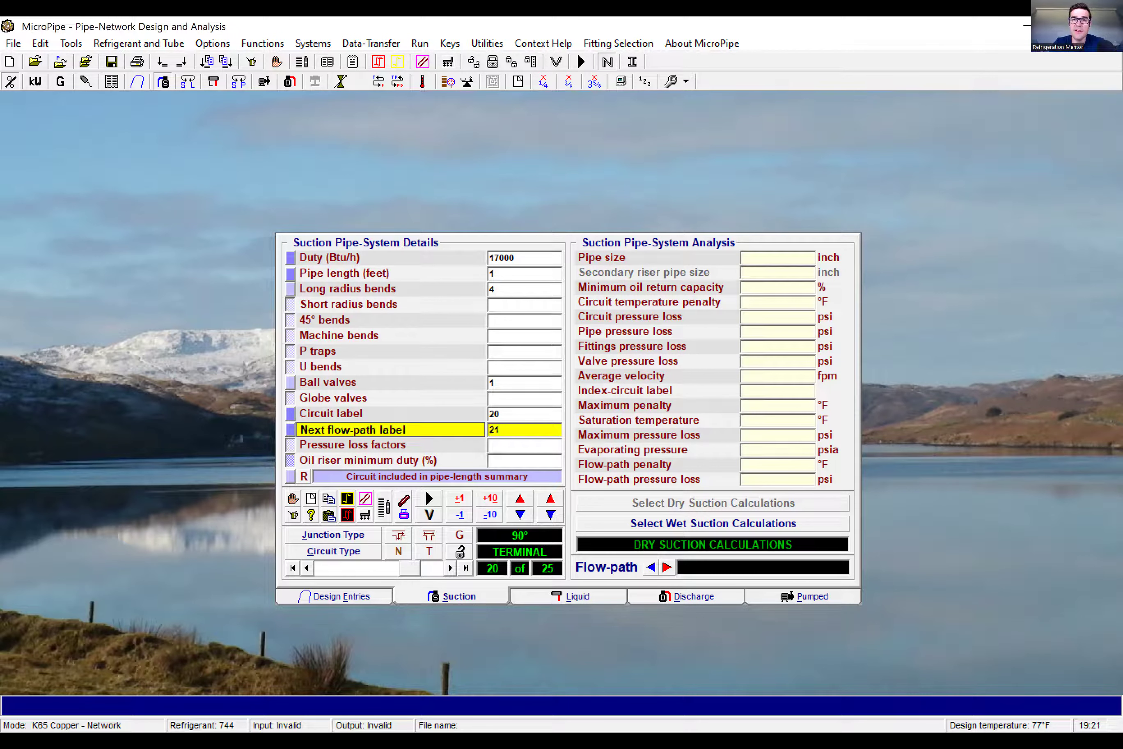
pyautogui.click(451, 569)
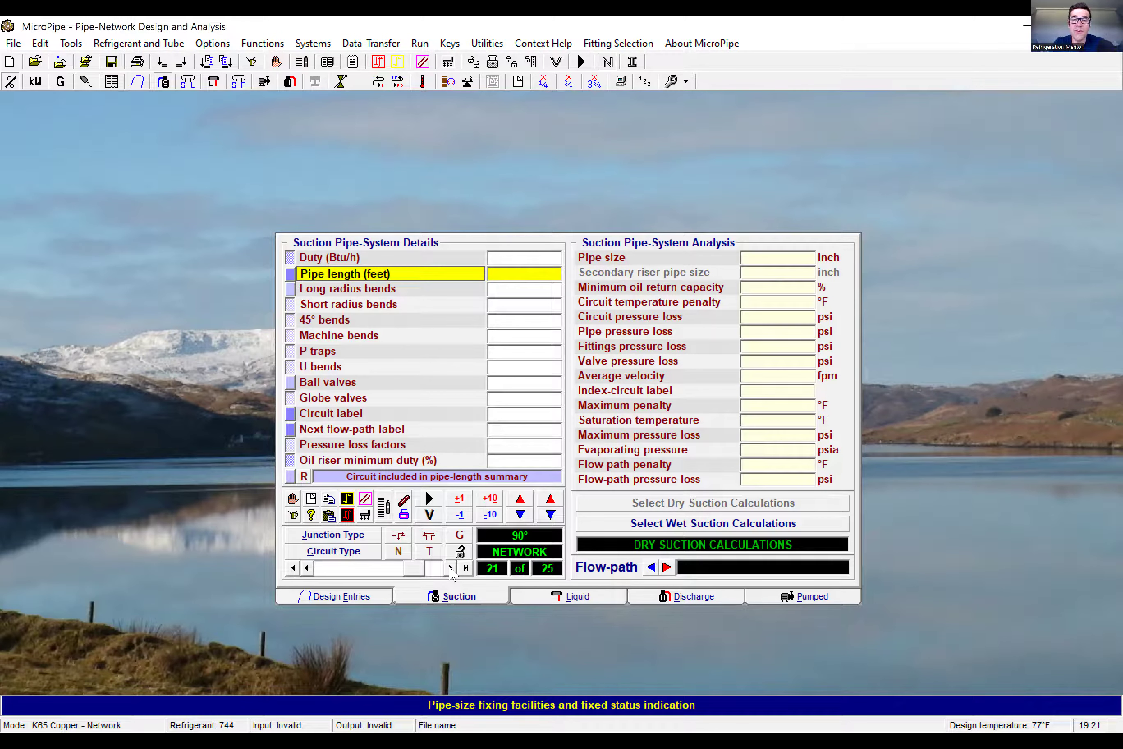
# Enter circuit 21 as a 6 ft pipe feeding flow-path 22
pyautogui.write('6')
pyautogui.press('Return')
pyautogui.press('Return')
pyautogui.press('Return')
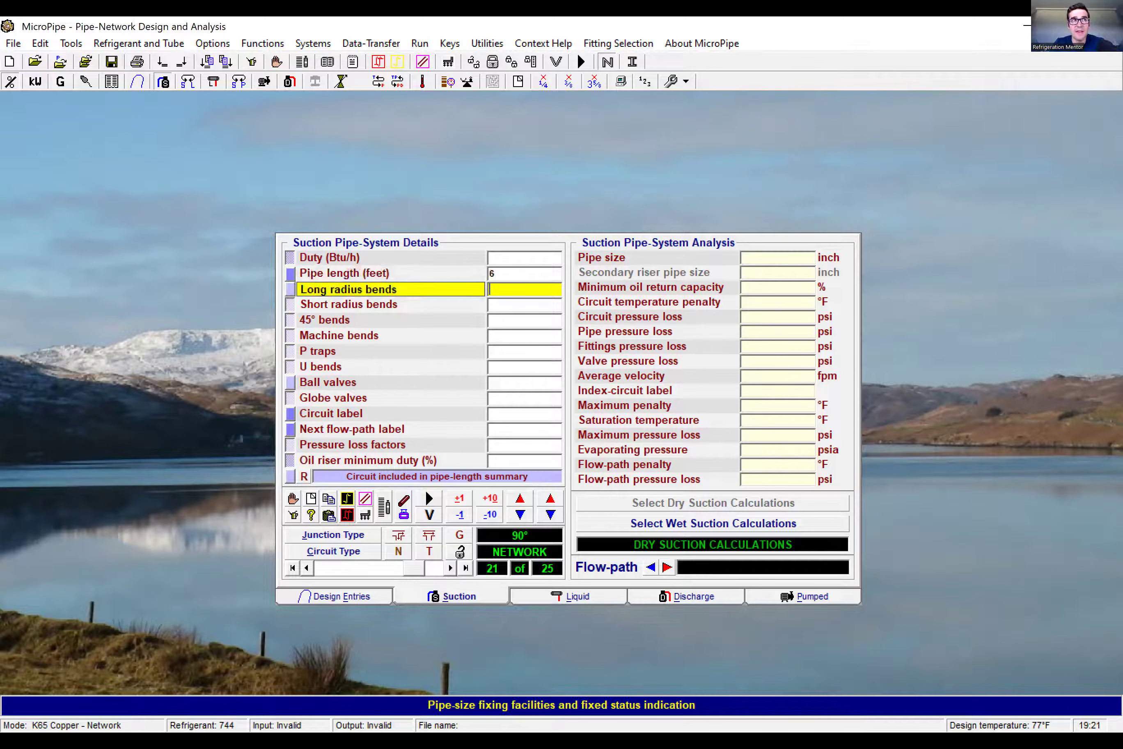
pyautogui.write('21')
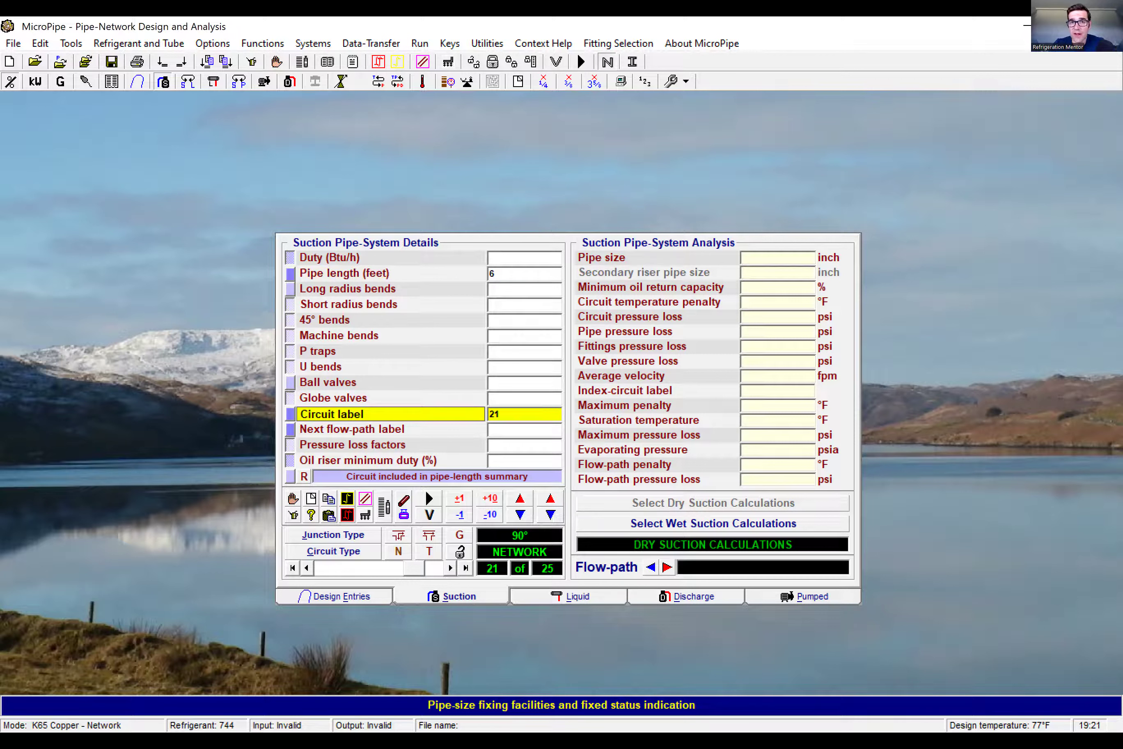
pyautogui.press('Return')
pyautogui.write('22')
pyautogui.click(451, 568)
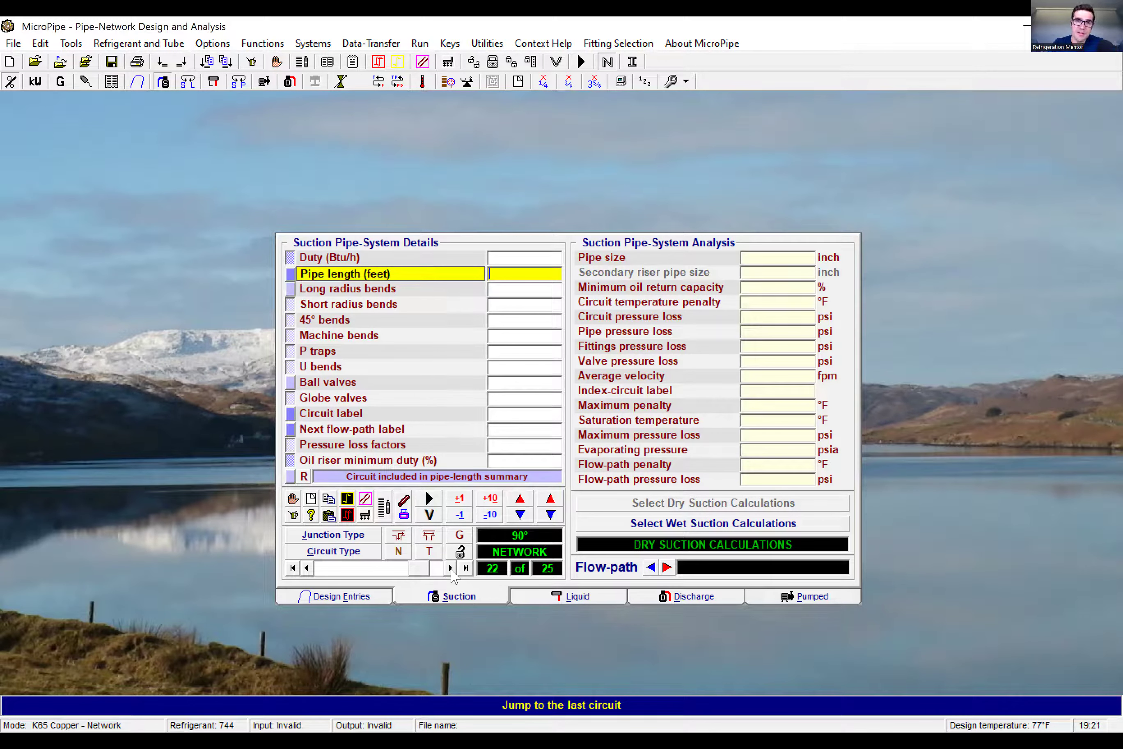
# Enter circuit 22 with a 1 ft length, feeding flow-path 23
pyautogui.write('1')
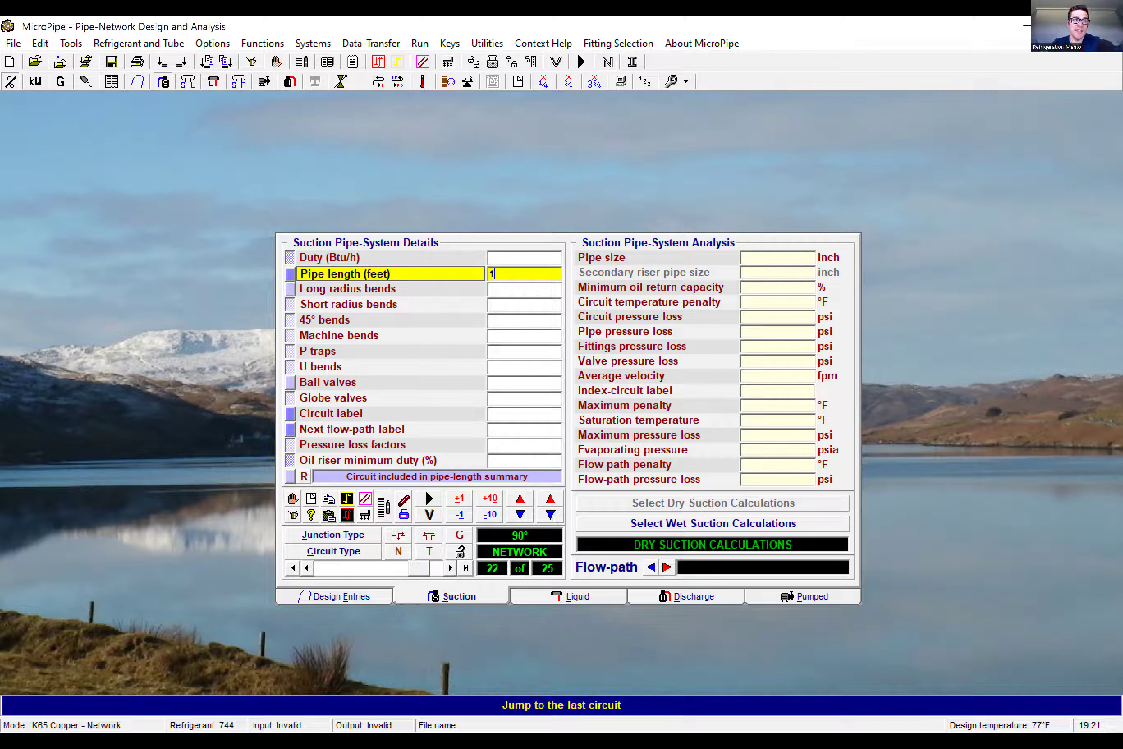
pyautogui.press('Return')
pyautogui.press('Return')
pyautogui.press('Return')
pyautogui.write('22')
pyautogui.press('Return')
pyautogui.write('23')
pyautogui.click(451, 568)
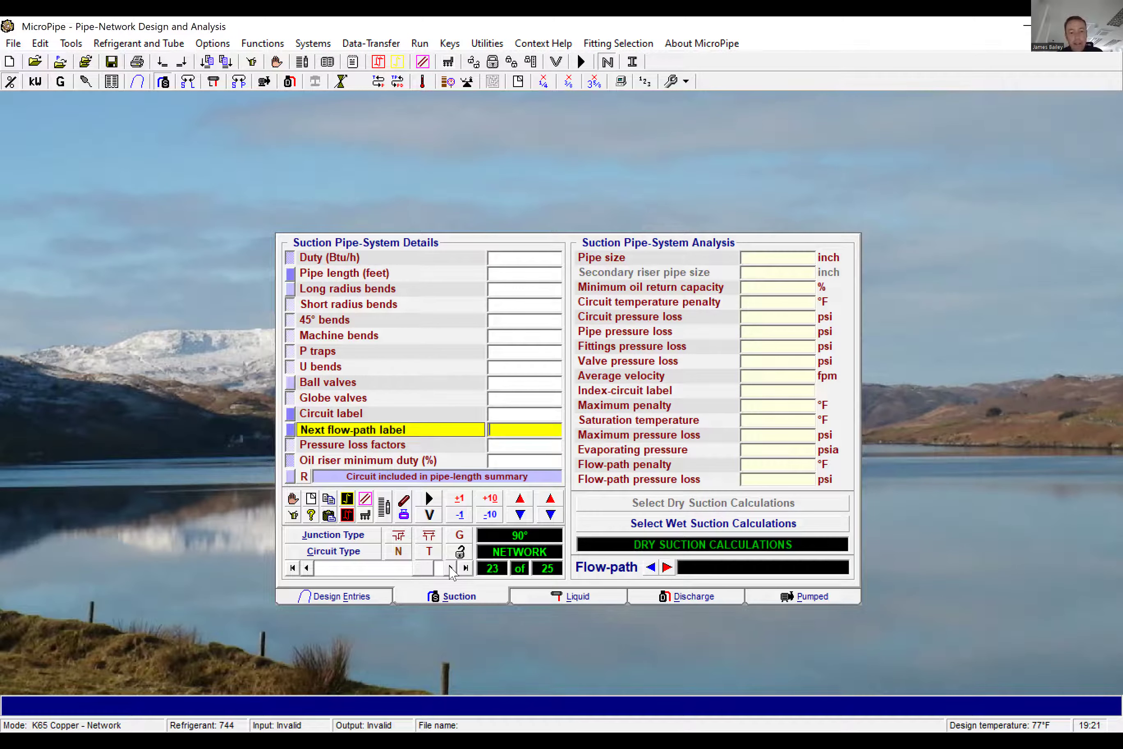
# Make circuit 23 a single riser: 23 ft, to flow-path 24, 25% minimum oil-riser duty
pyautogui.click(347, 499)
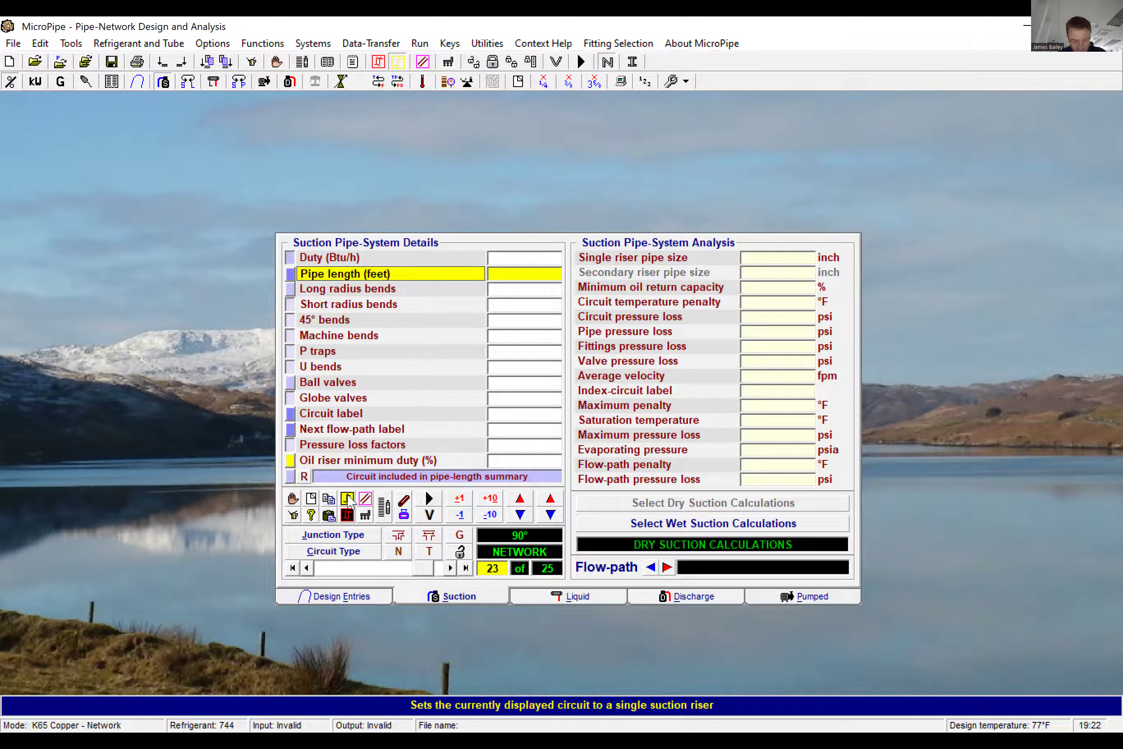
pyautogui.write('23')
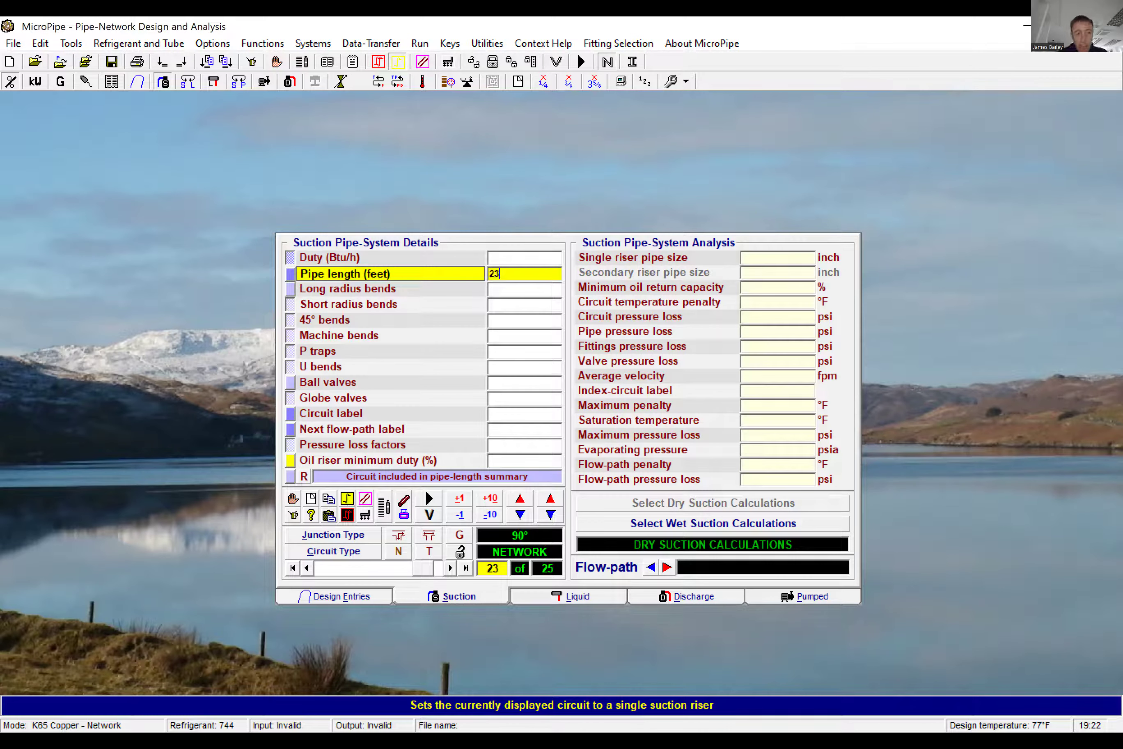
pyautogui.press('Return')
pyautogui.press('Return')
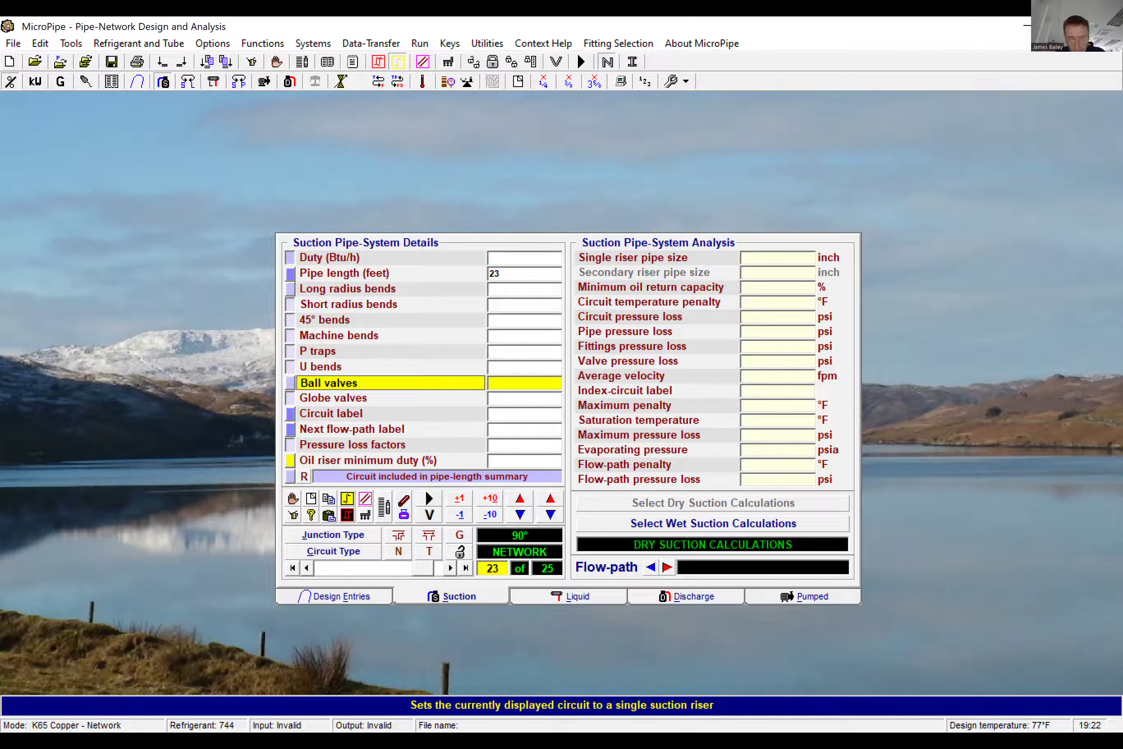
pyautogui.press('Return')
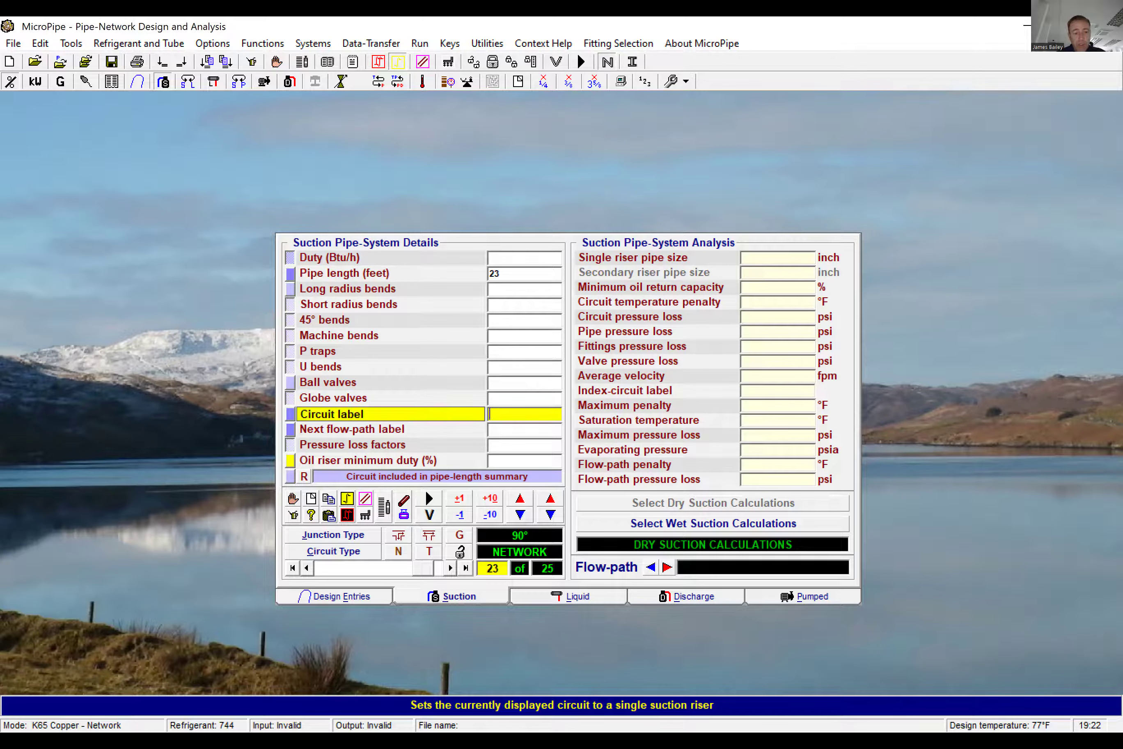
pyautogui.write('23')
pyautogui.press('Return')
pyautogui.write('24')
pyautogui.press('Return')
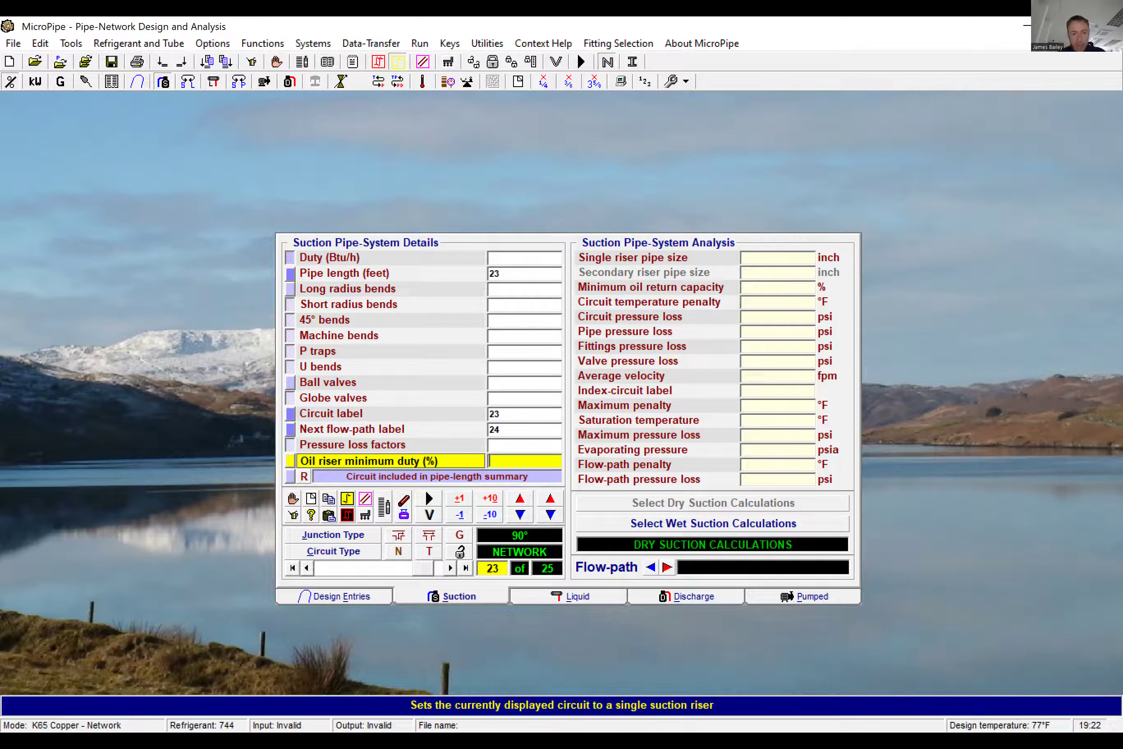
pyautogui.write('25')
pyautogui.press('BackSpace')
pyautogui.write('4')
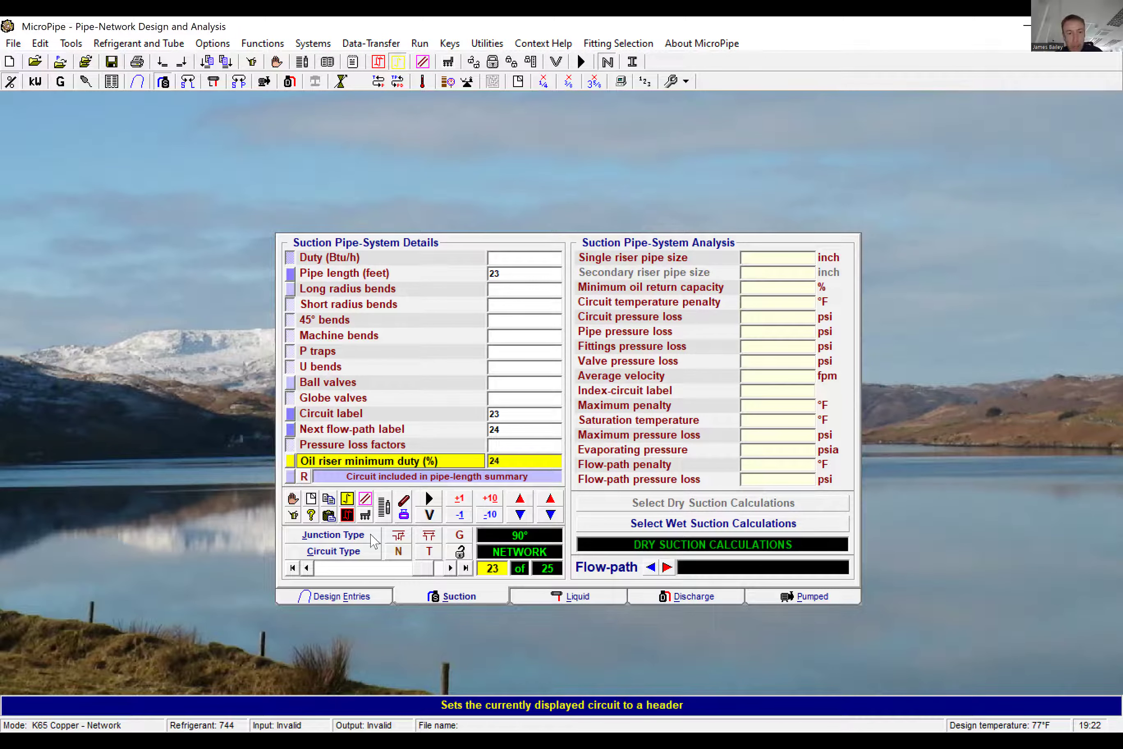
pyautogui.press('BackSpace')
pyautogui.write('5')
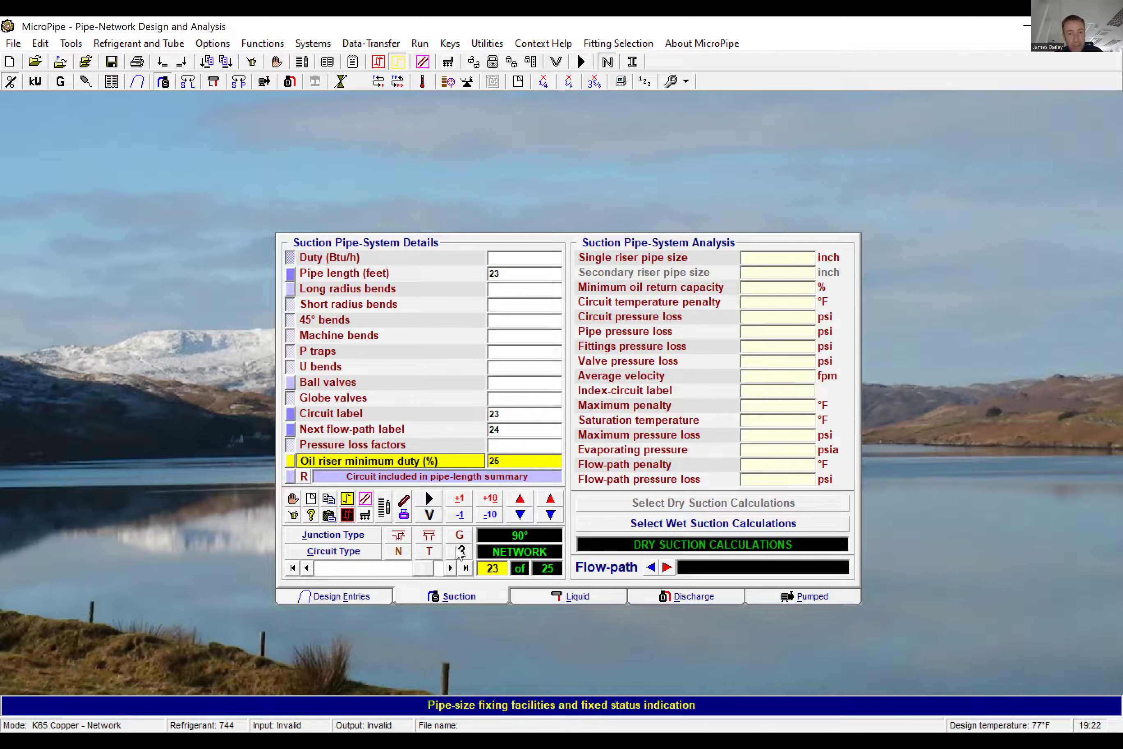
pyautogui.click(450, 568)
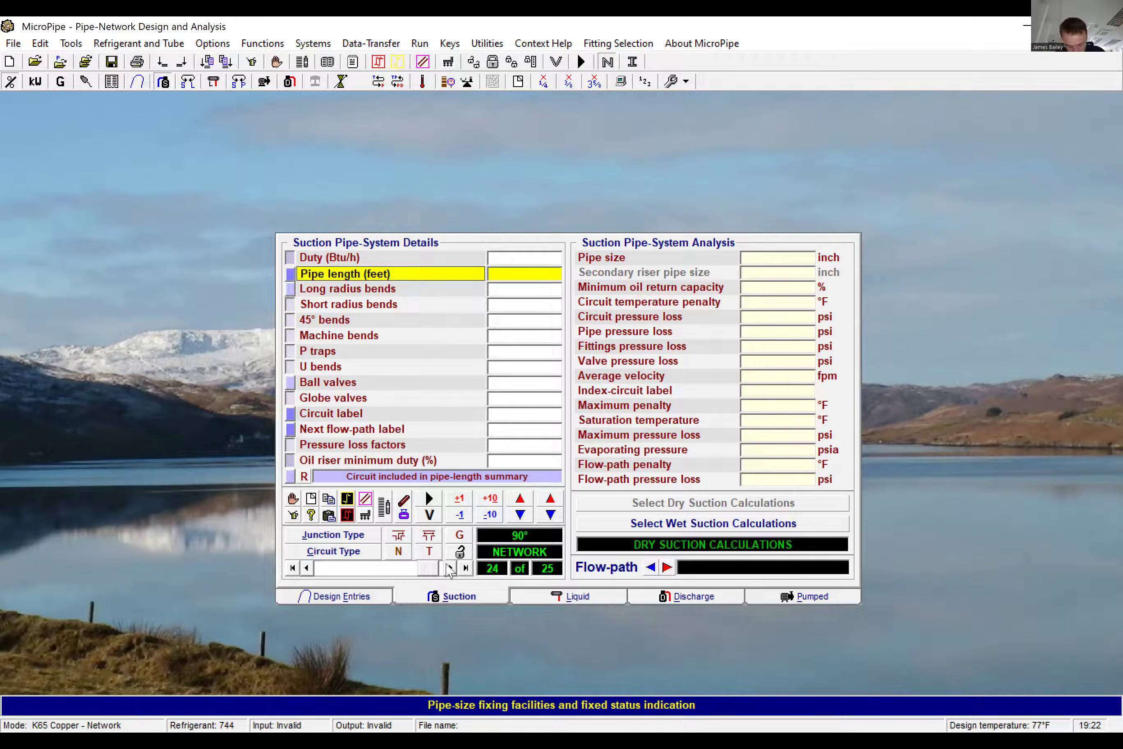
# Enter circuit 24: 20 ft with 1 bend, feeding flow-path 25
pyautogui.write('20')
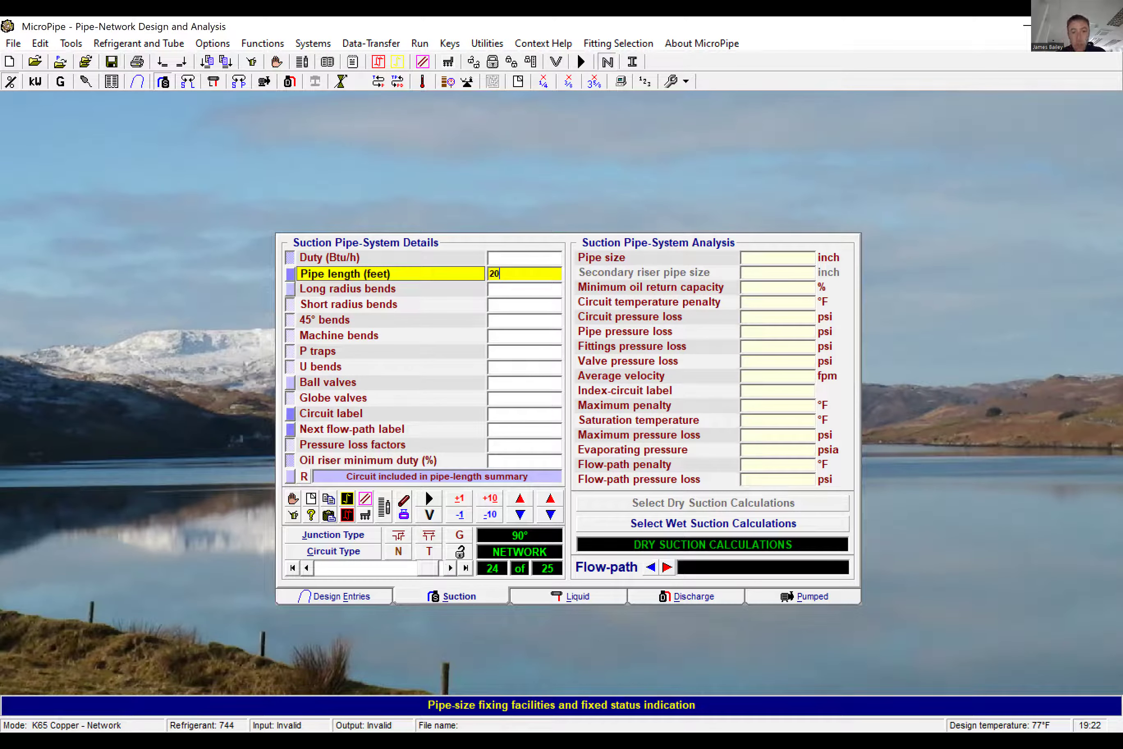
pyautogui.press('Return')
pyautogui.write('1')
pyautogui.press('Return')
pyautogui.press('Return')
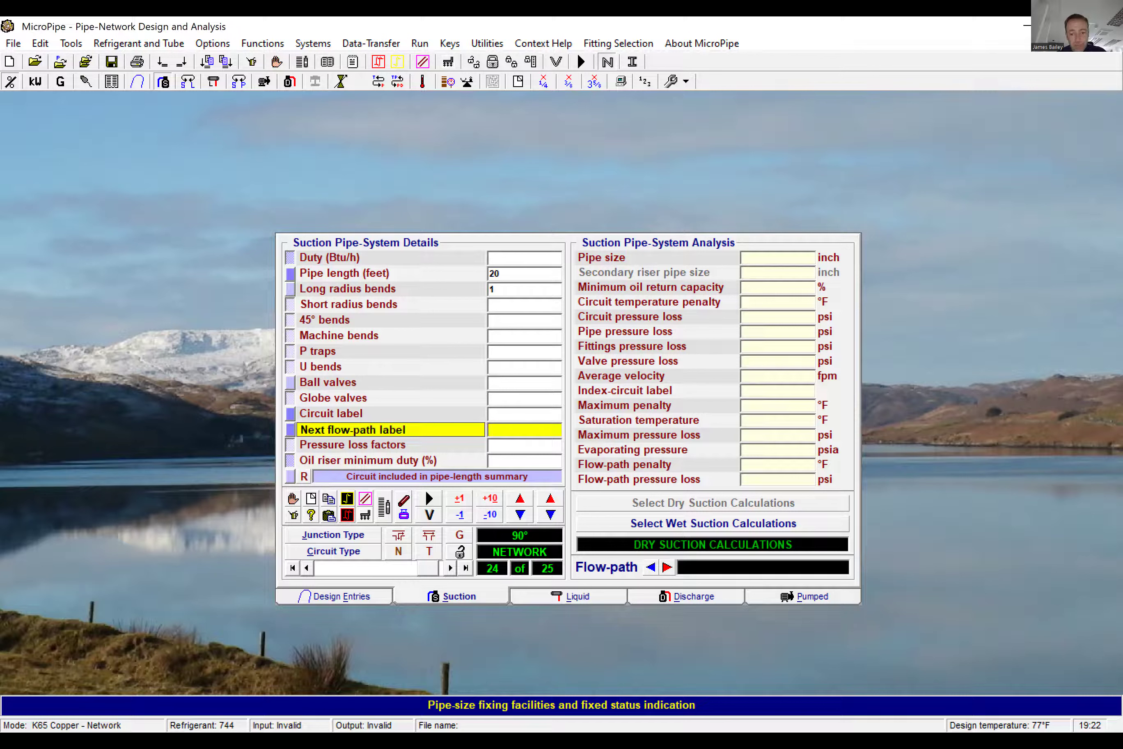
pyautogui.press('Up')
pyautogui.write('24')
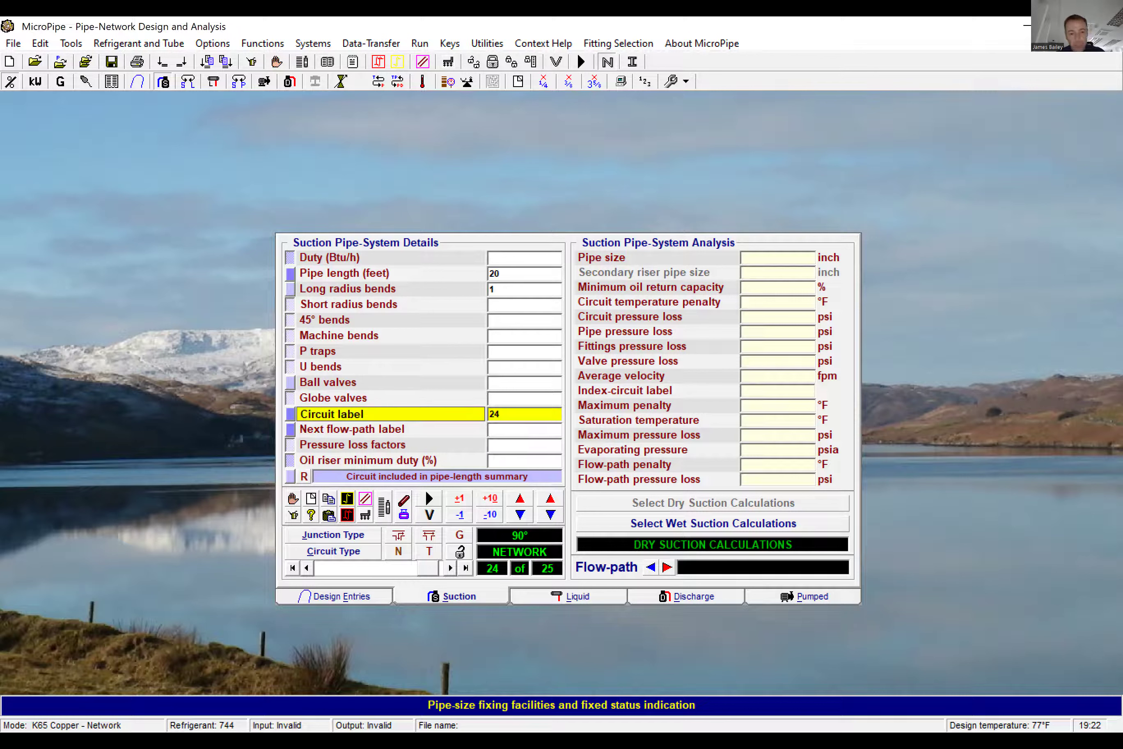
pyautogui.press('Return')
pyautogui.write('25')
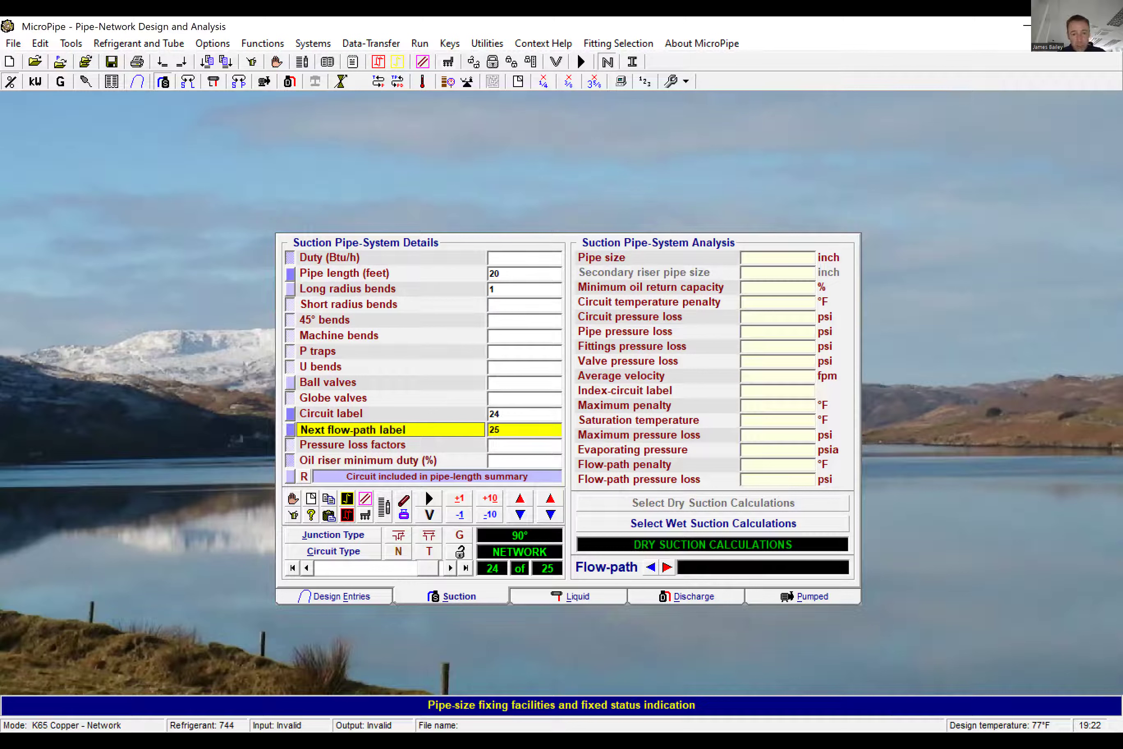
pyautogui.click(450, 568)
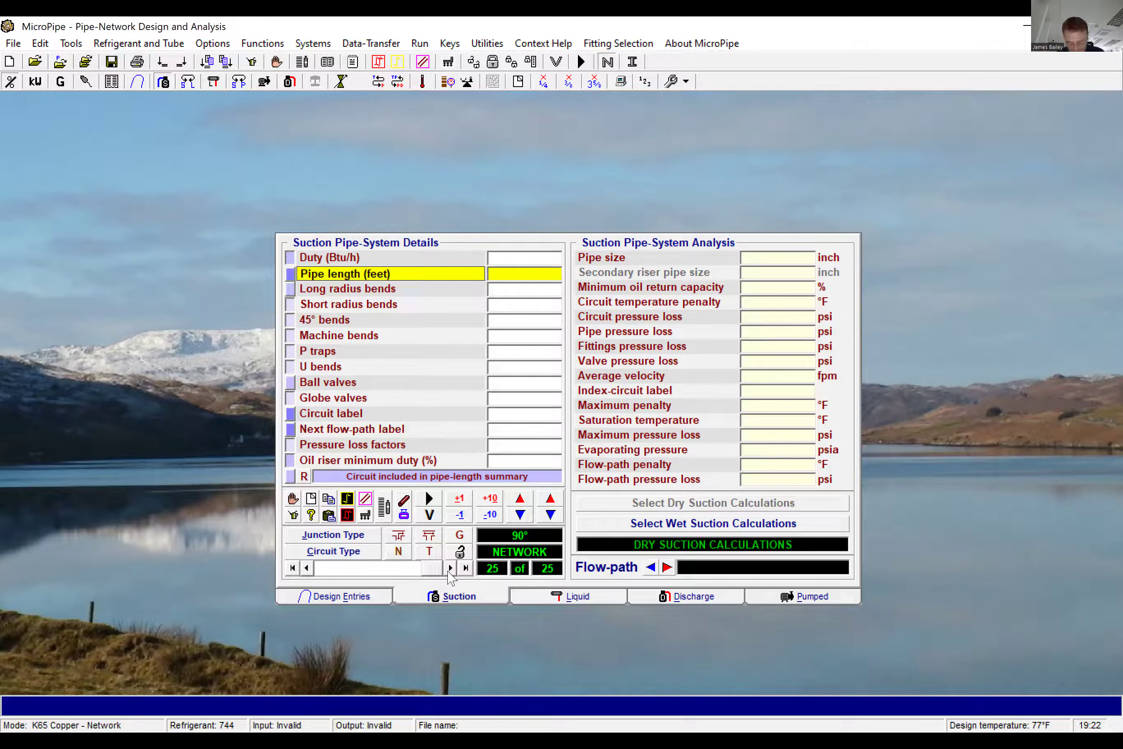
# Enter circuit 25 as 55 ft with 2 long-radius bends and run the sizing analysis
pyautogui.write('55')
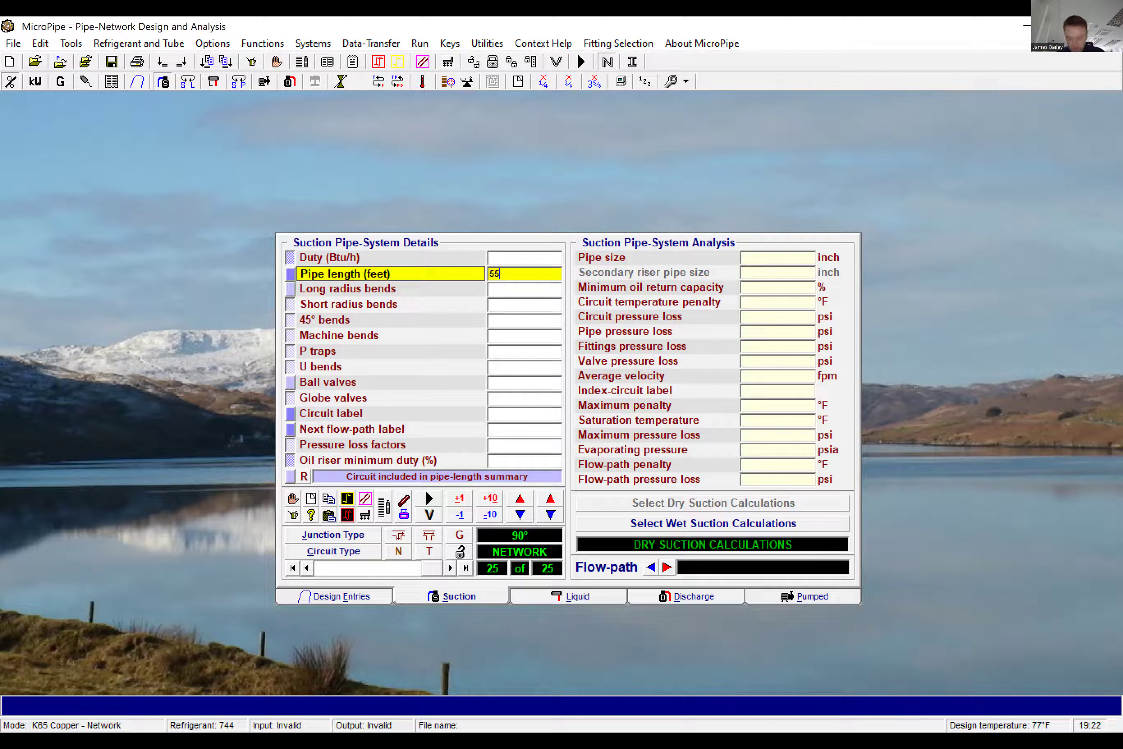
pyautogui.press('Return')
pyautogui.write('2')
pyautogui.press('Return')
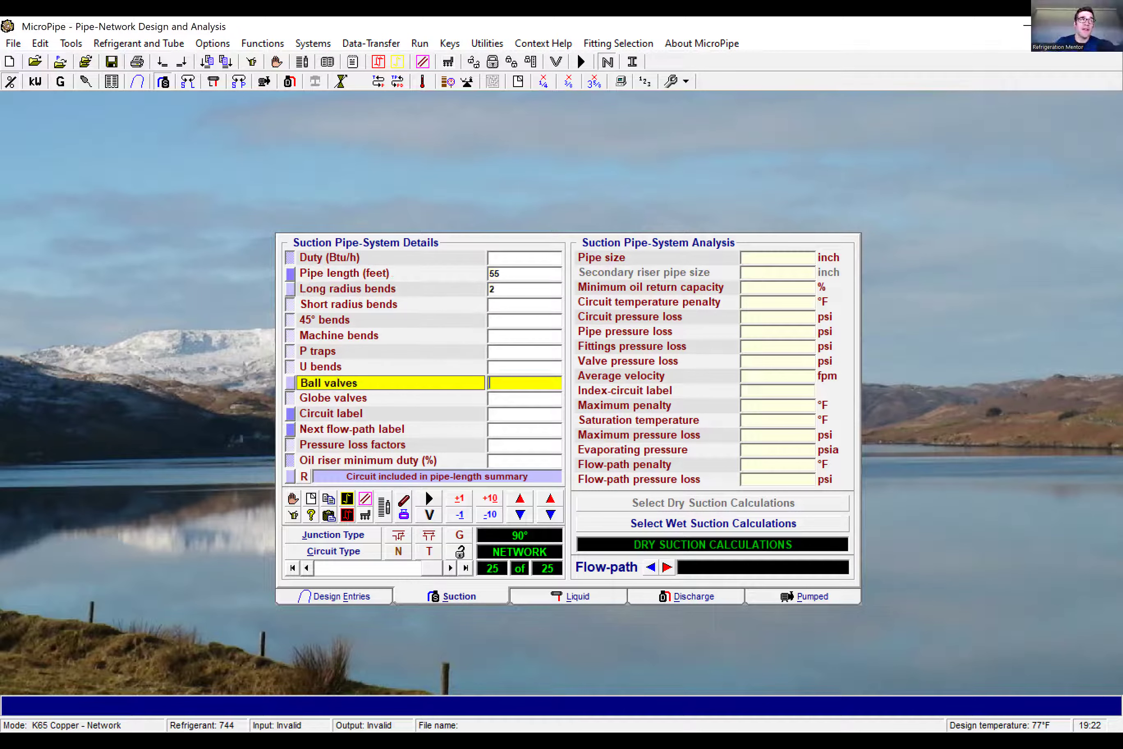
pyautogui.press('Return')
pyautogui.write('25')
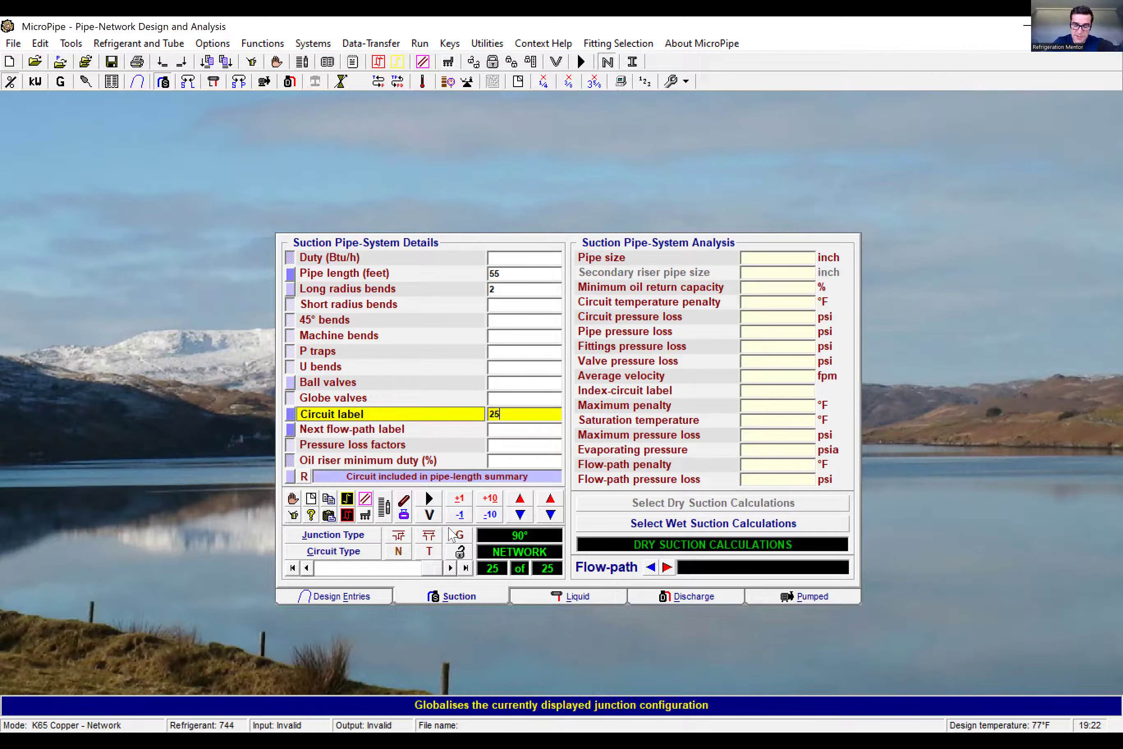
pyautogui.click(430, 498)
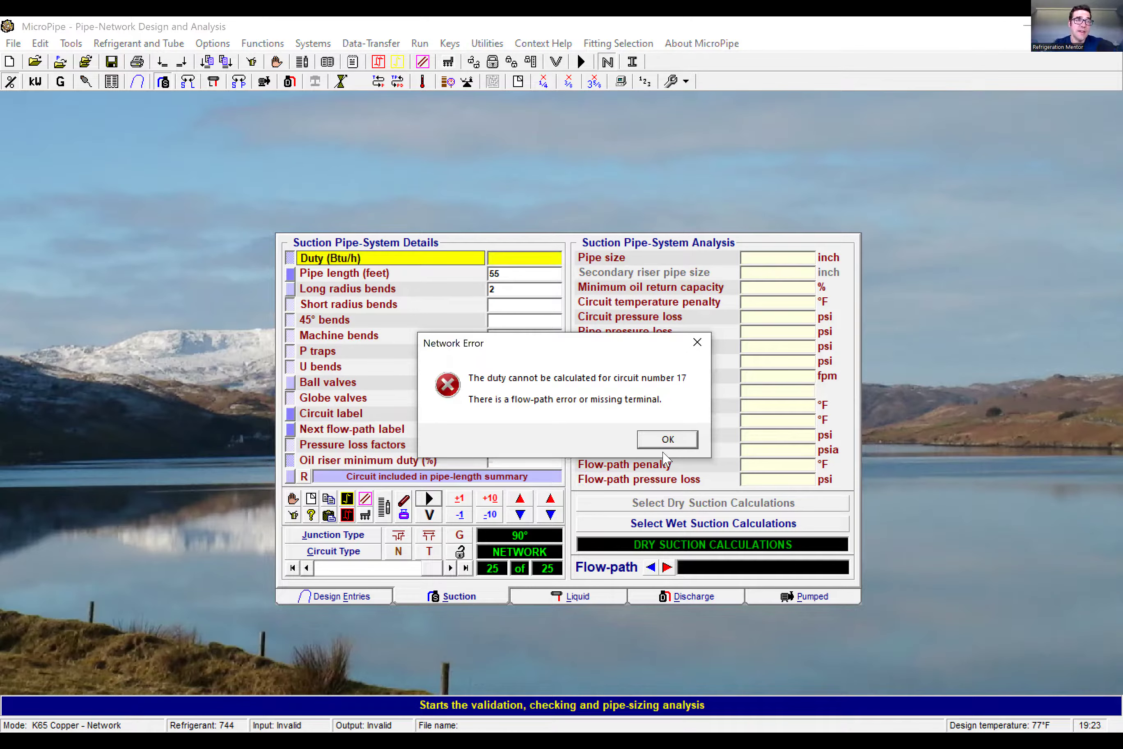
# Dismiss the network error, set circuit 17's duty to 17000 Btu/h, and rerun the sizing
pyautogui.click(668, 439)
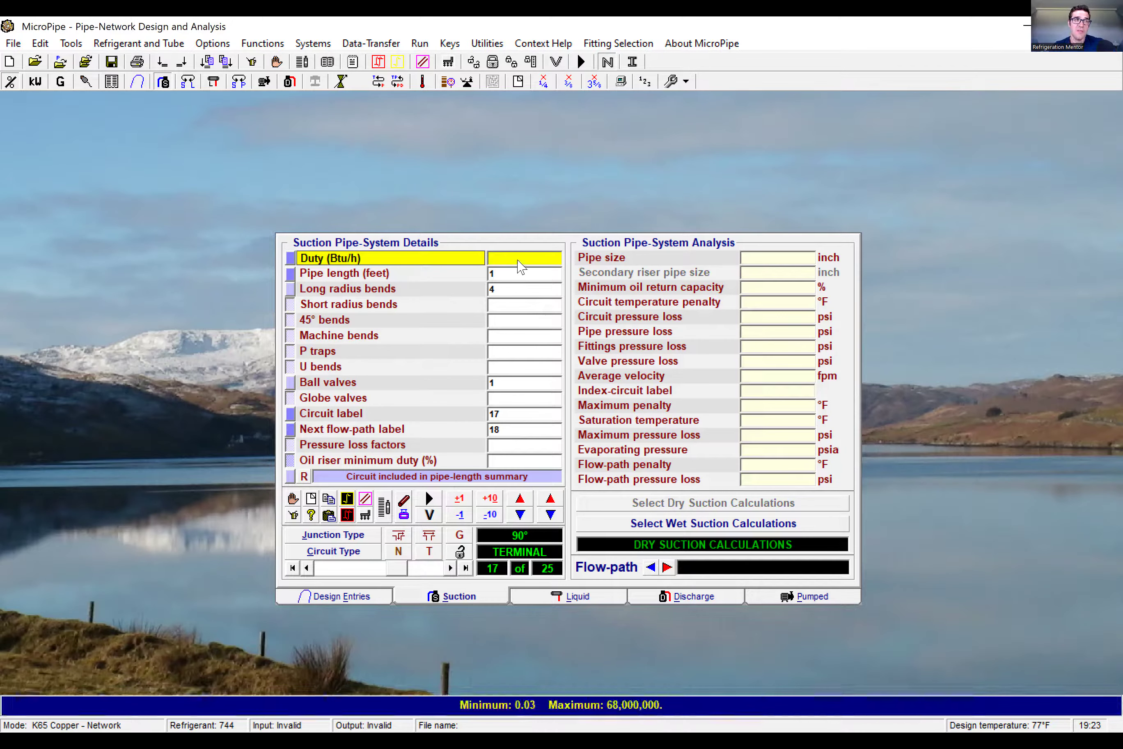
pyautogui.write('17000')
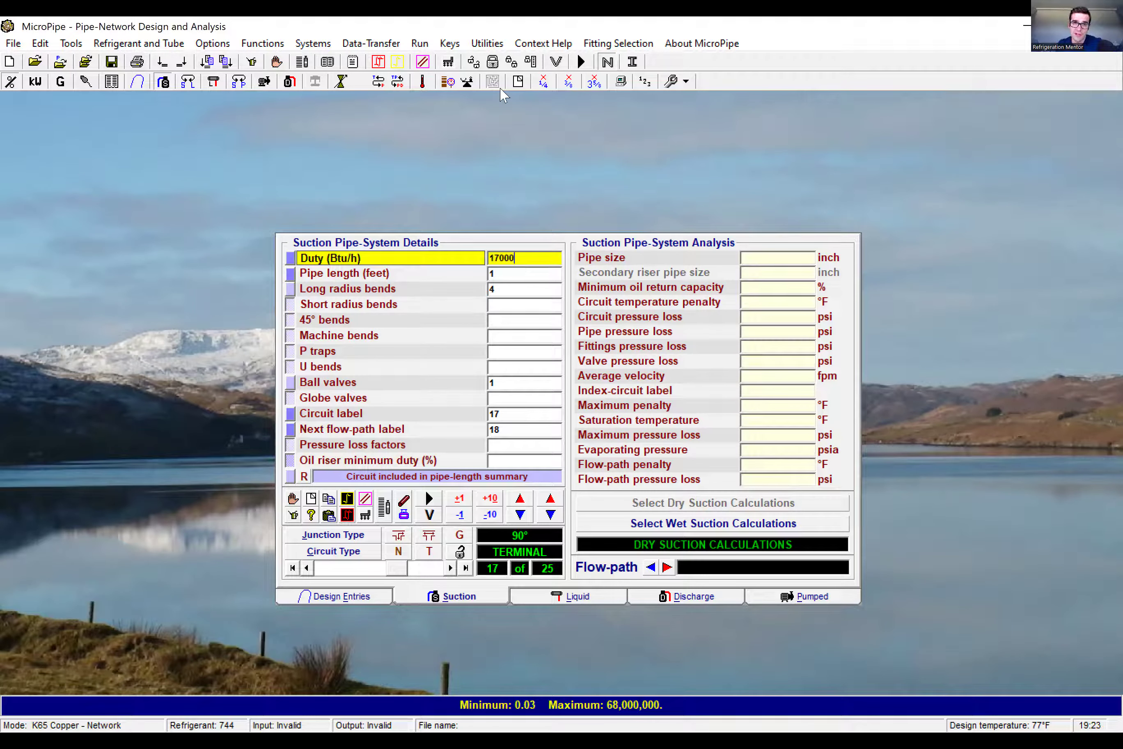
pyautogui.click(581, 62)
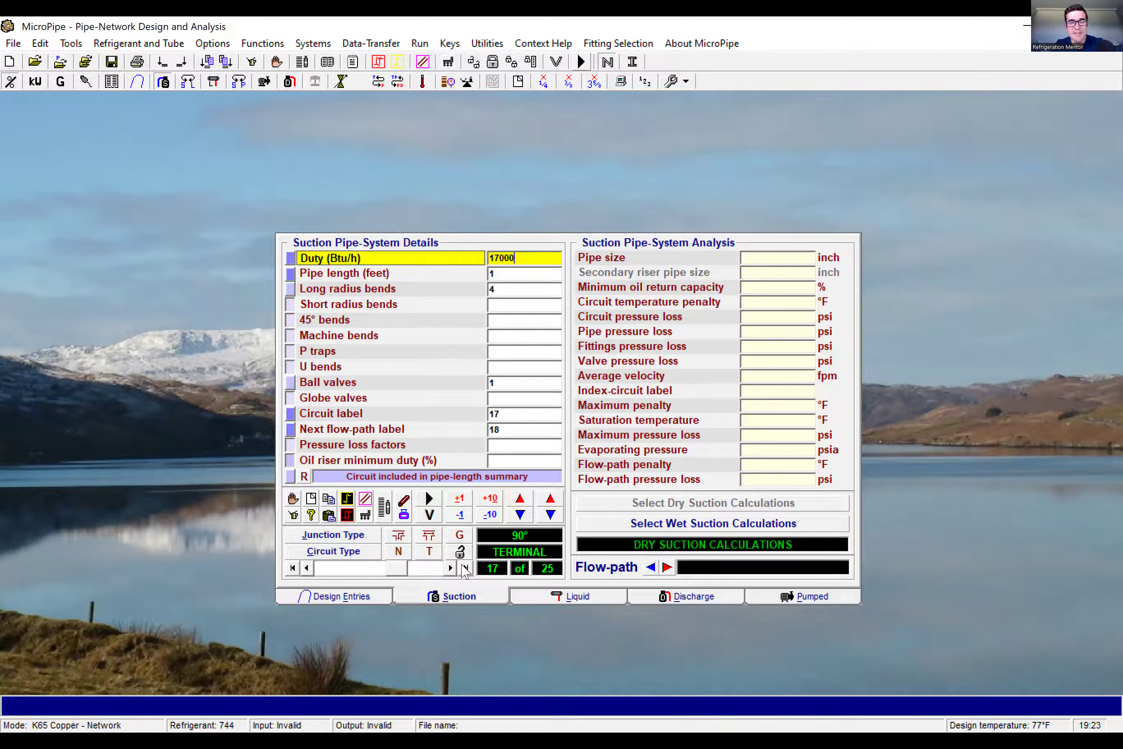
pyautogui.click(417, 569)
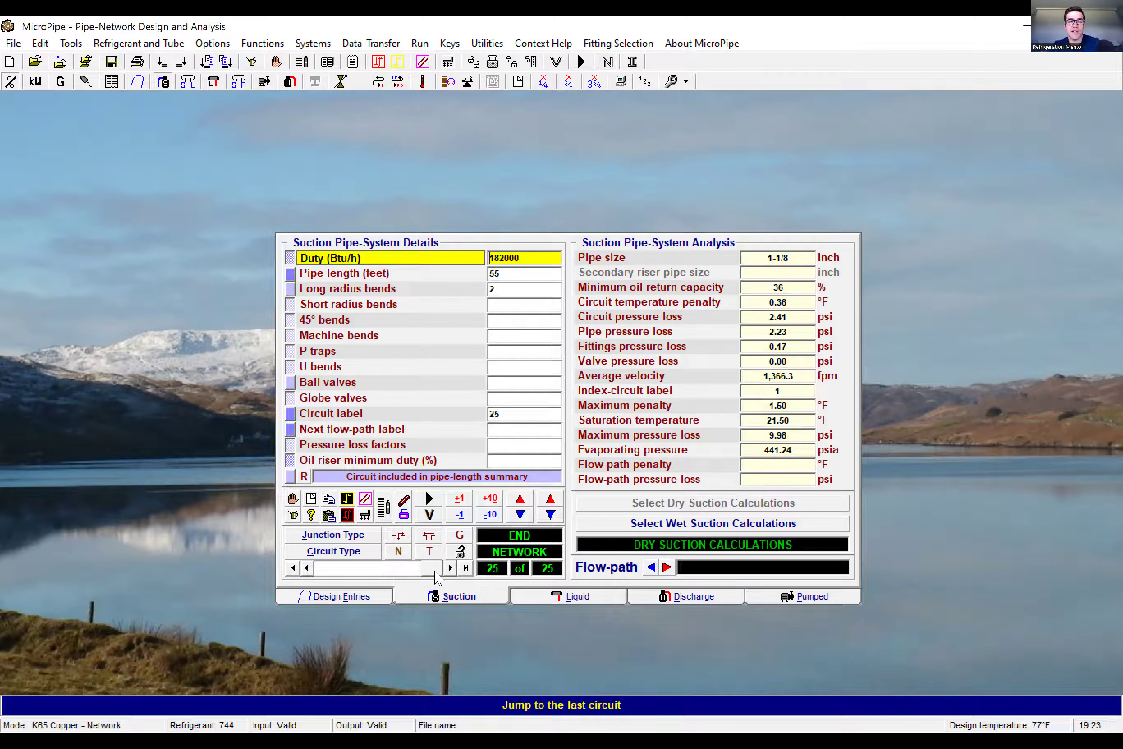
# Review the sized suction circuits 1 through 14, checking each pipe size
pyautogui.moveTo(434, 574); pyautogui.dragTo(316, 570)
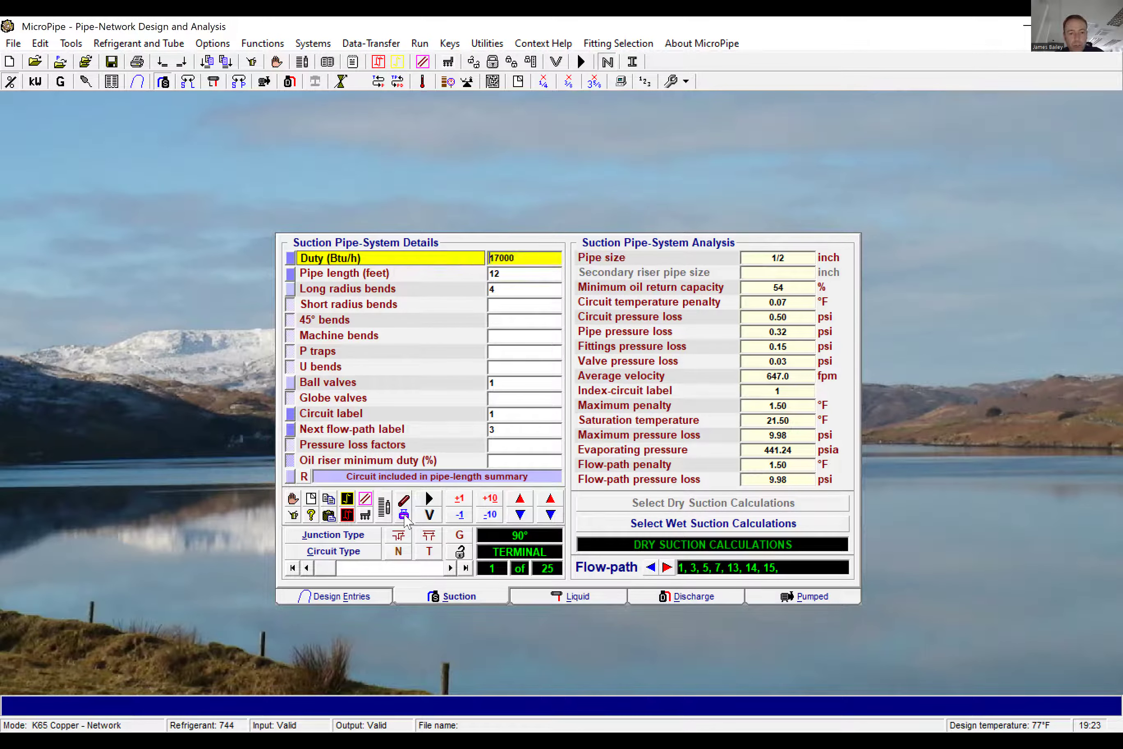
pyautogui.moveTo(384, 569); pyautogui.dragTo(441, 564)
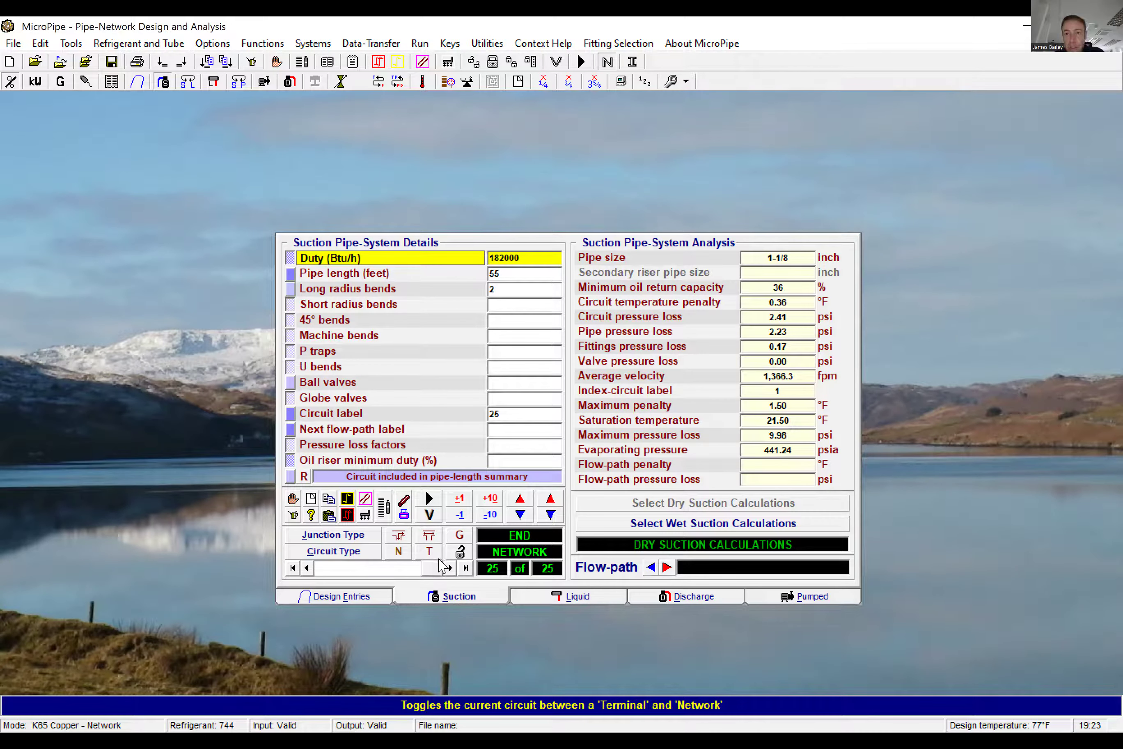
pyautogui.moveTo(441, 565); pyautogui.dragTo(319, 570)
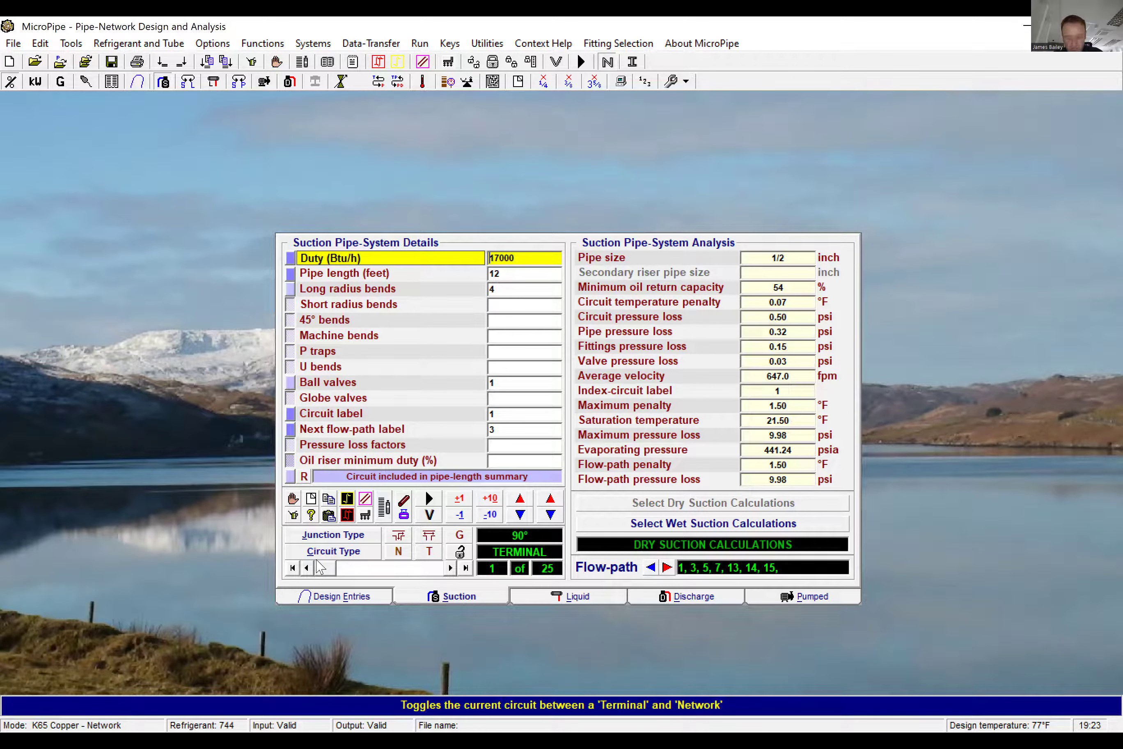
pyautogui.click(450, 568)
pyautogui.click(450, 569)
pyautogui.click(450, 568)
pyautogui.click(450, 568)
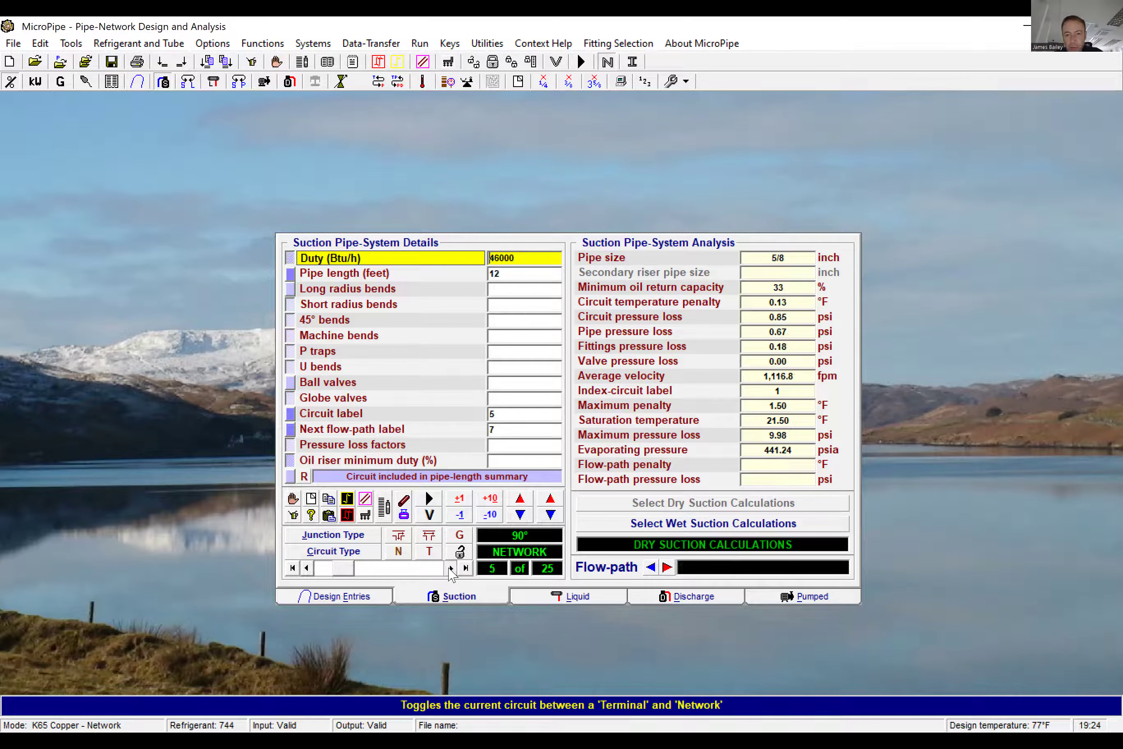
pyautogui.click(450, 569)
pyautogui.click(450, 568)
pyautogui.click(450, 568)
pyautogui.click(450, 569)
pyautogui.click(450, 568)
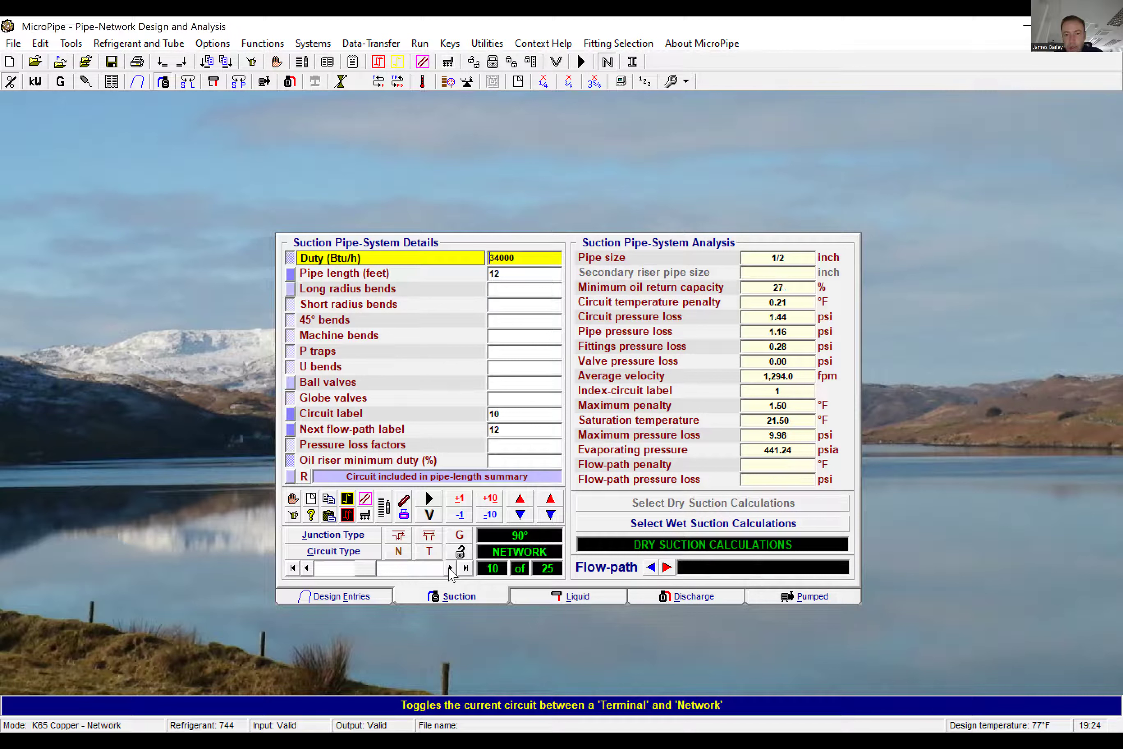
pyautogui.click(450, 569)
pyautogui.click(450, 568)
pyautogui.click(450, 569)
pyautogui.click(450, 568)
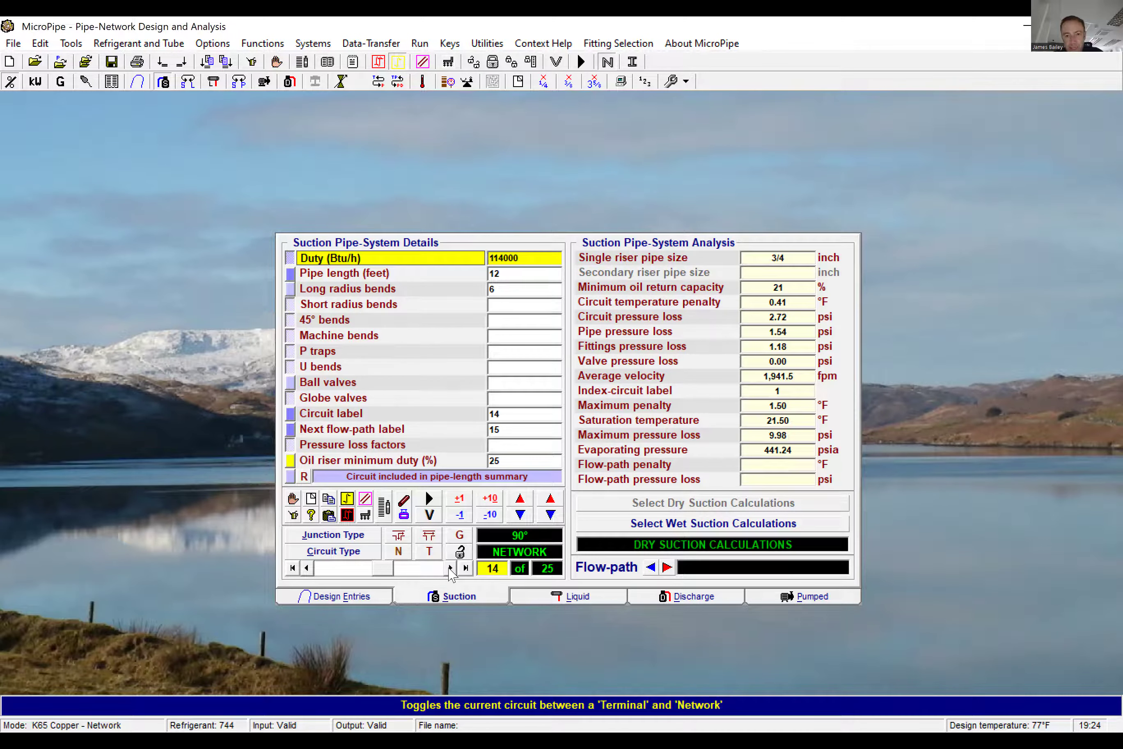
# Continue reviewing suction circuits 14 through 25 of 25
pyautogui.click(306, 569)
pyautogui.click(451, 569)
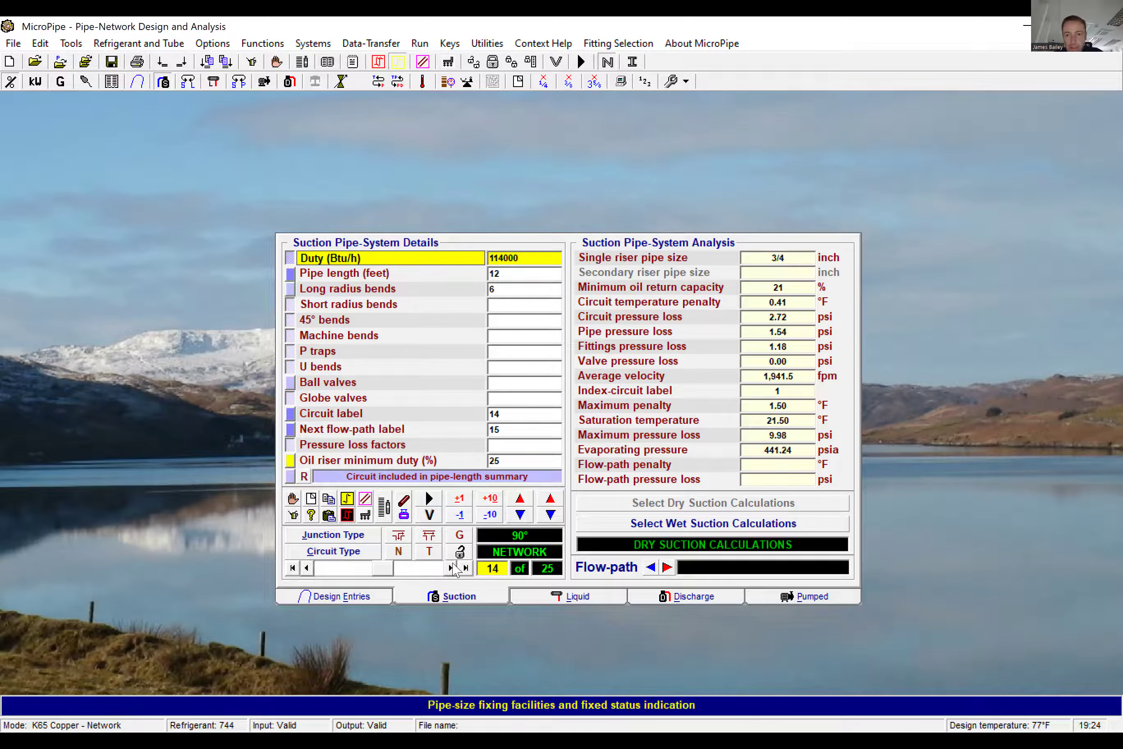
pyautogui.click(453, 569)
pyautogui.click(452, 568)
pyautogui.click(452, 568)
pyautogui.click(452, 568)
pyautogui.click(453, 568)
pyautogui.click(453, 568)
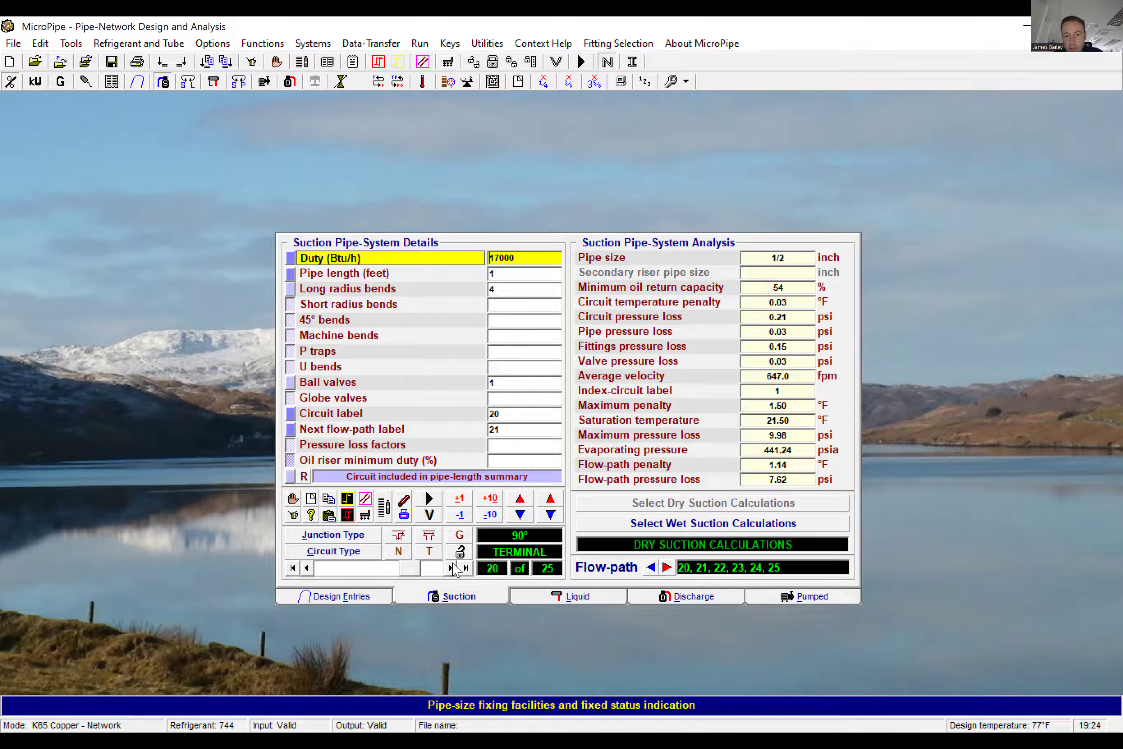
pyautogui.click(453, 568)
pyautogui.click(453, 568)
pyautogui.click(452, 568)
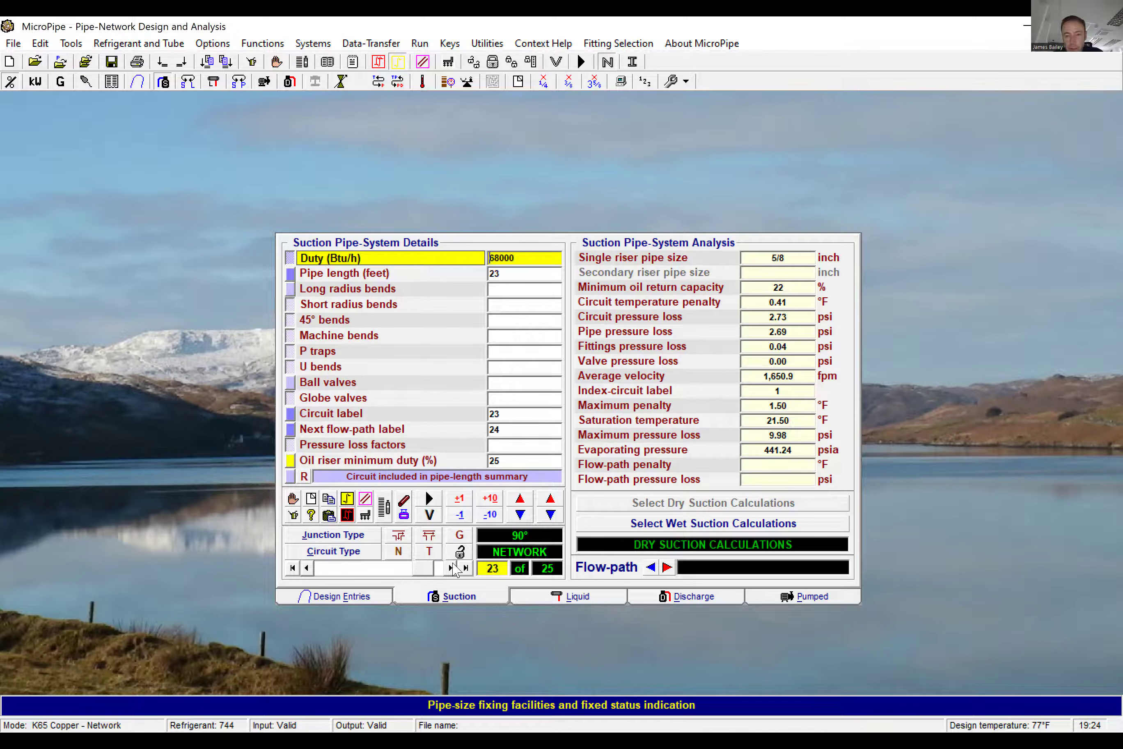
pyautogui.click(452, 568)
pyautogui.click(453, 568)
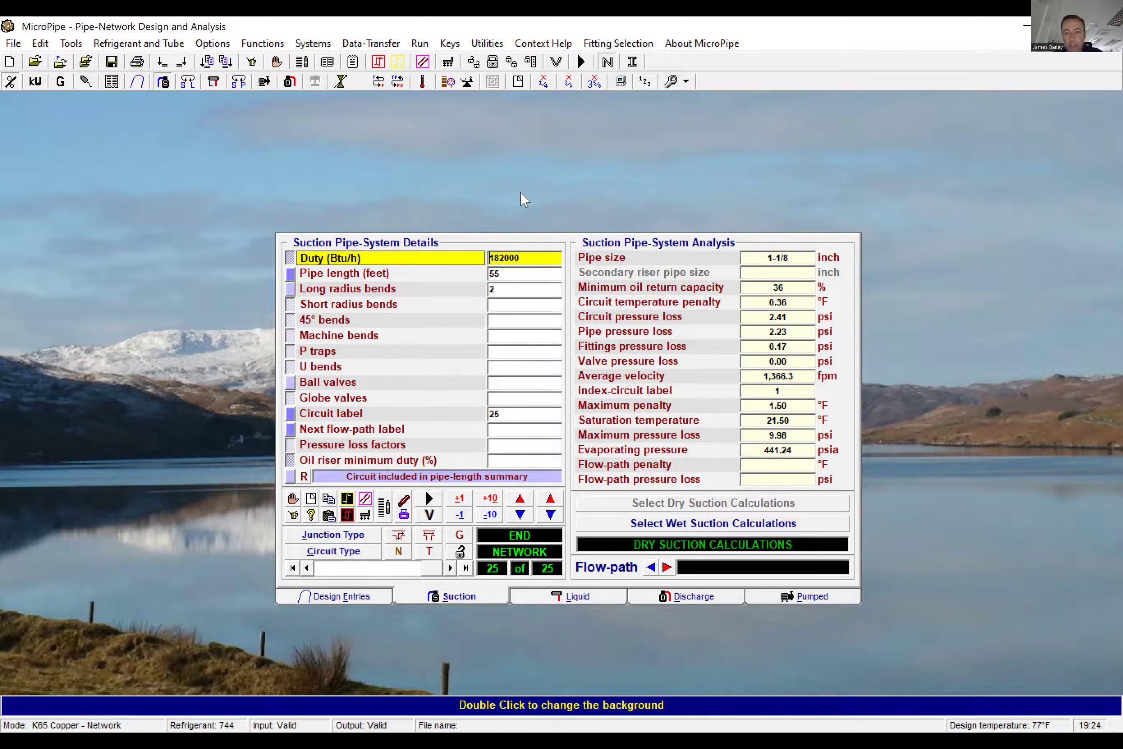
pyautogui.click(13, 44)
# Save the suction network as Suction Demo 4.SUC and start transferring its data to the liquid network
pyautogui.click(95, 157)
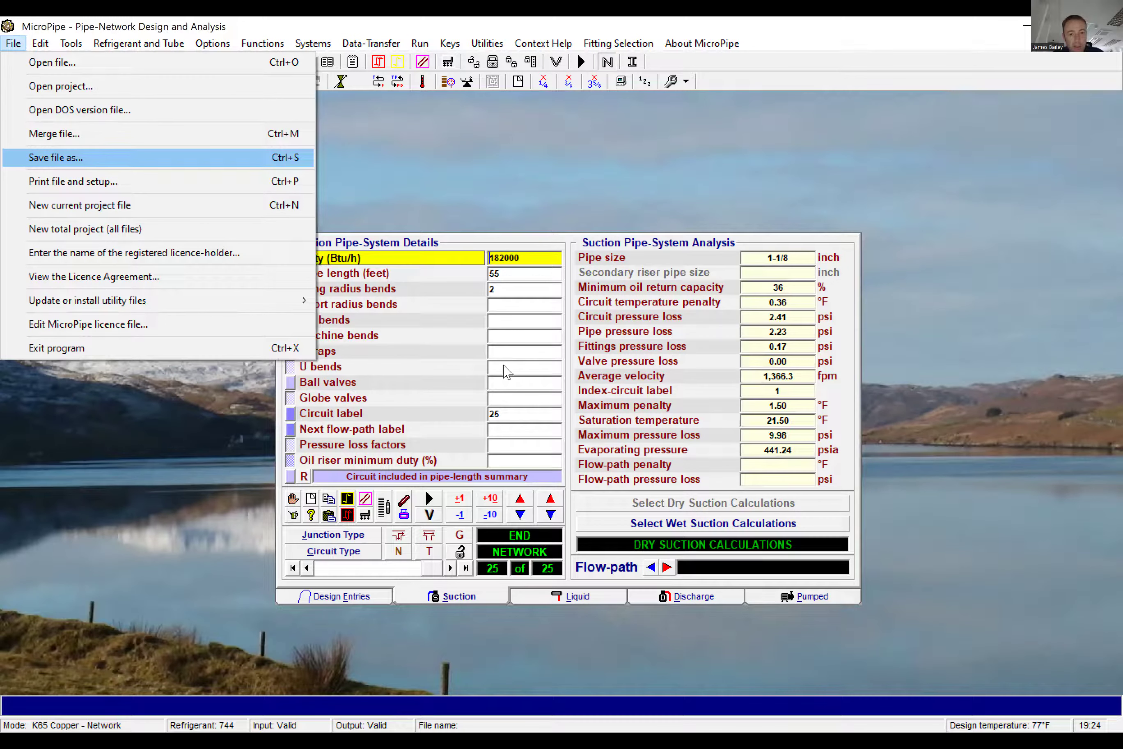
pyautogui.click(612, 438)
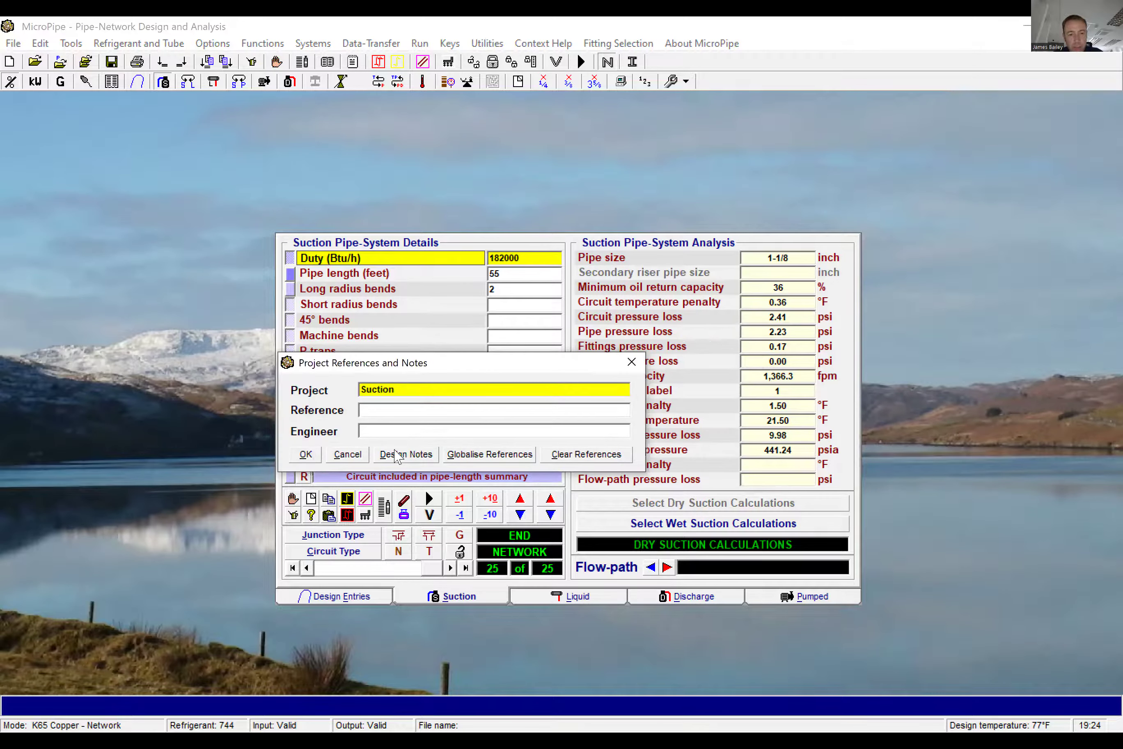
pyautogui.click(311, 459)
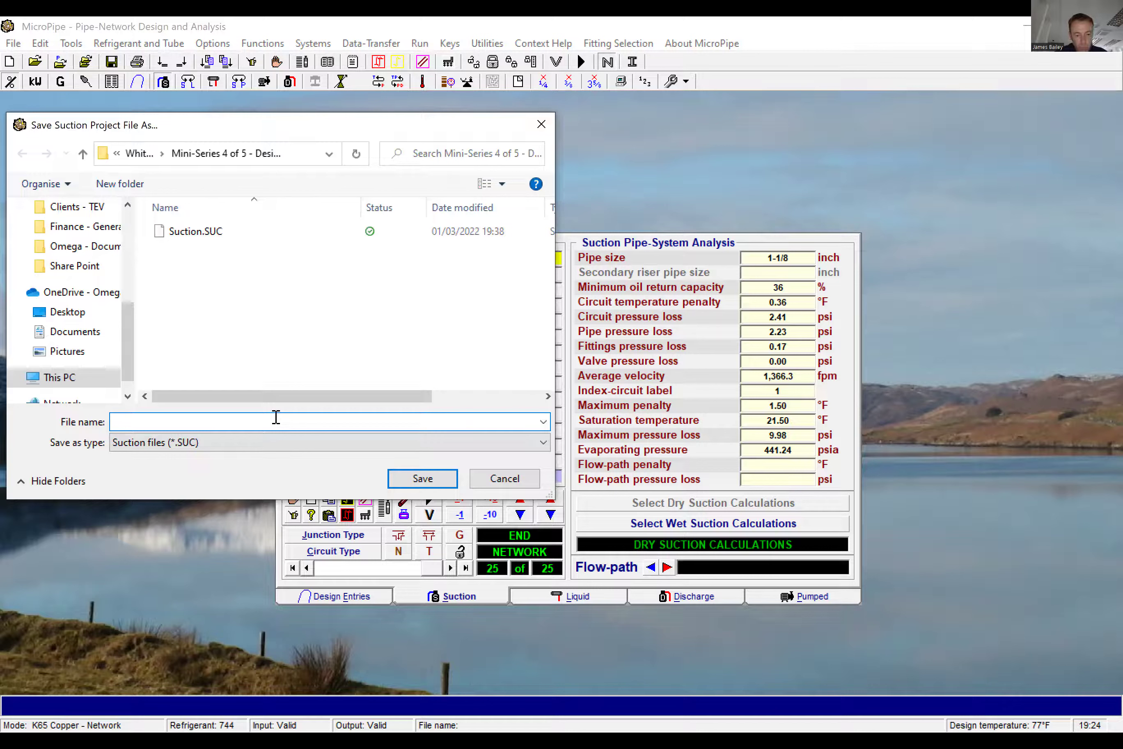
pyautogui.write('Suction')
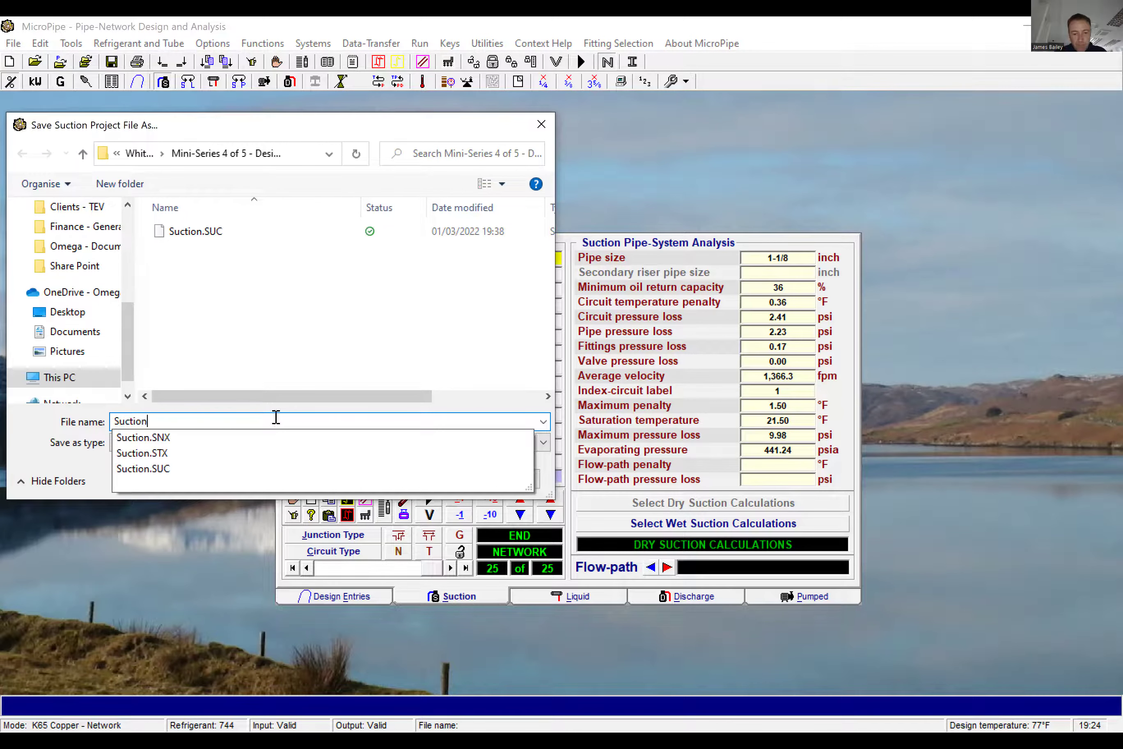
pyautogui.write(' Demo 4')
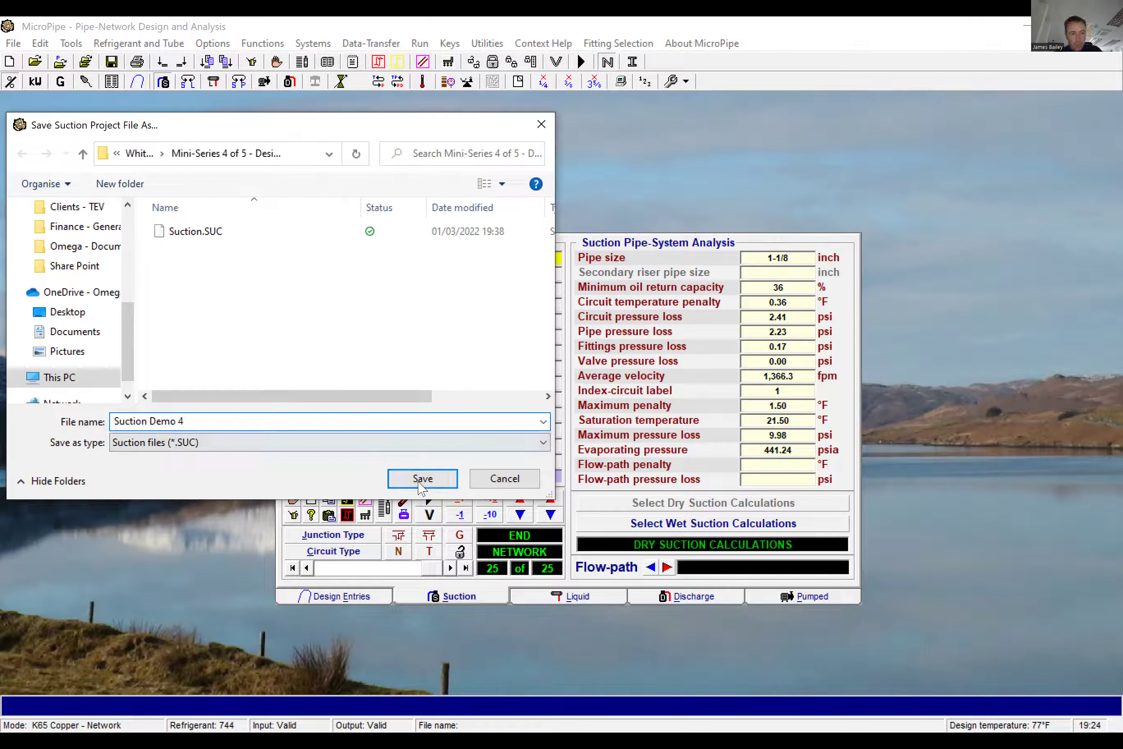
pyautogui.click(429, 479)
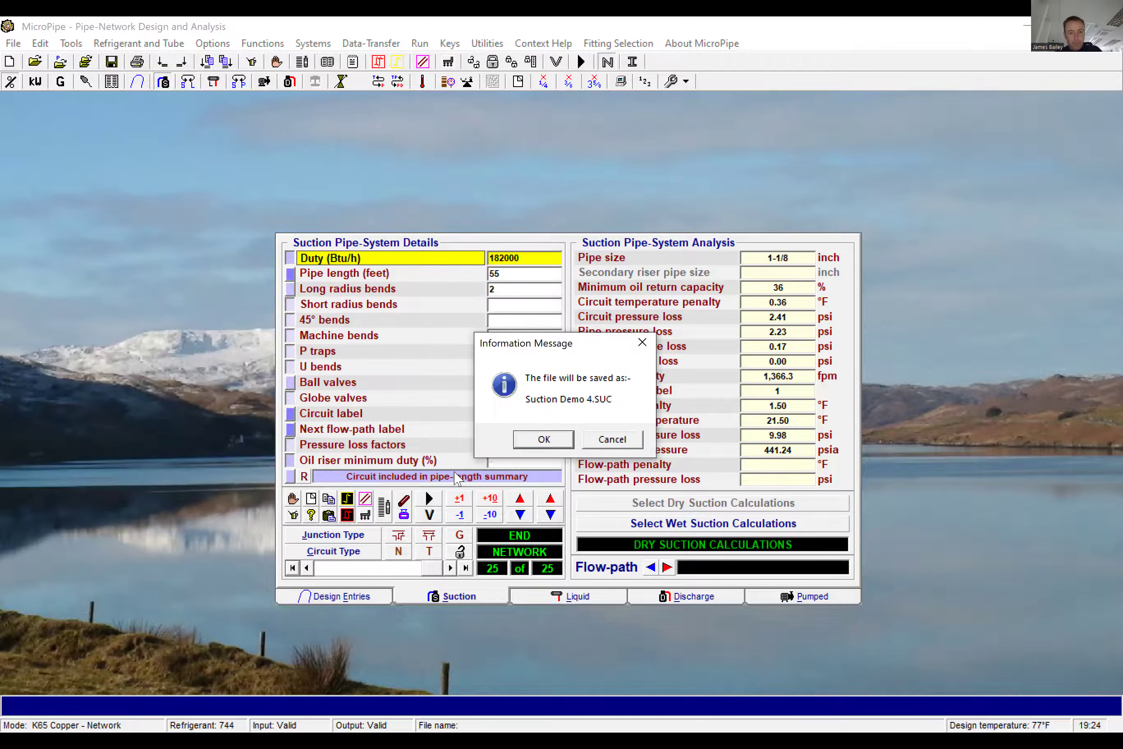
pyautogui.click(542, 440)
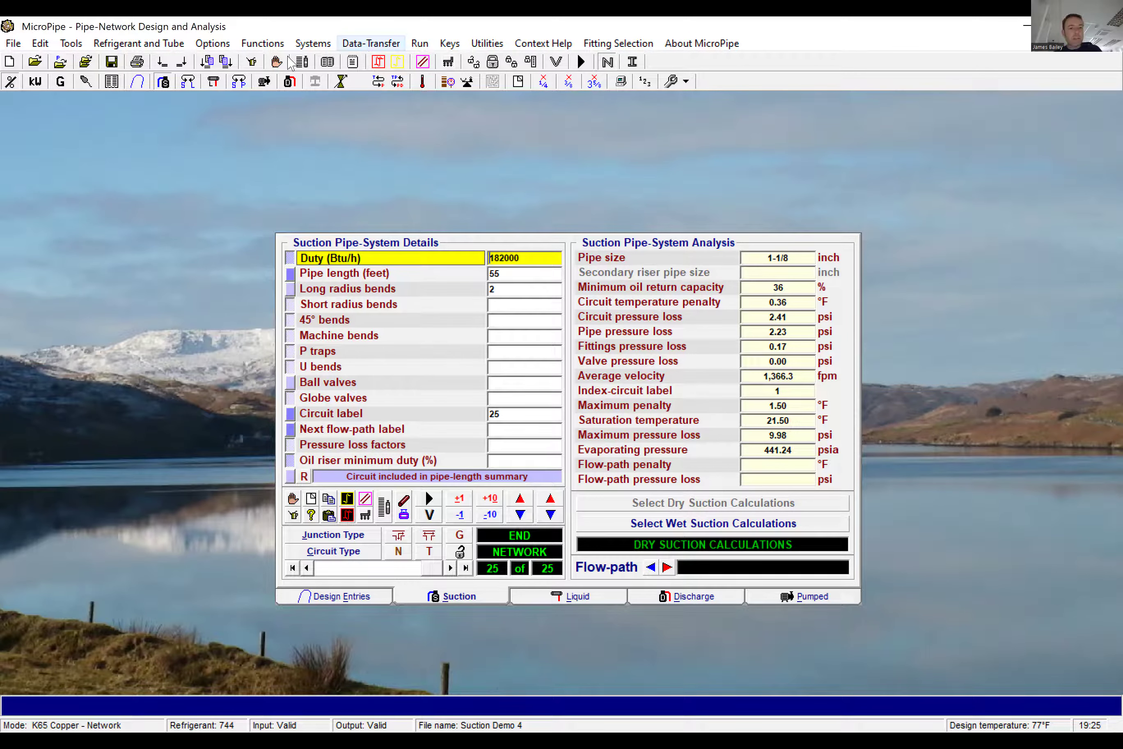
pyautogui.click(371, 46)
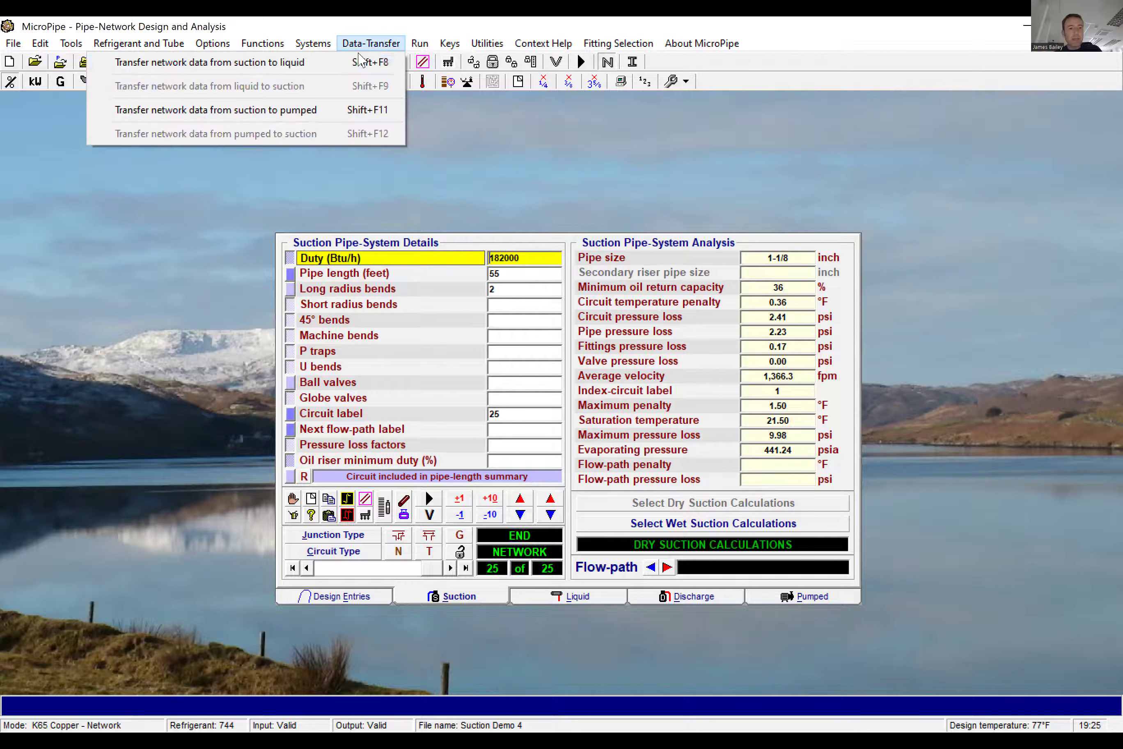
pyautogui.click(344, 68)
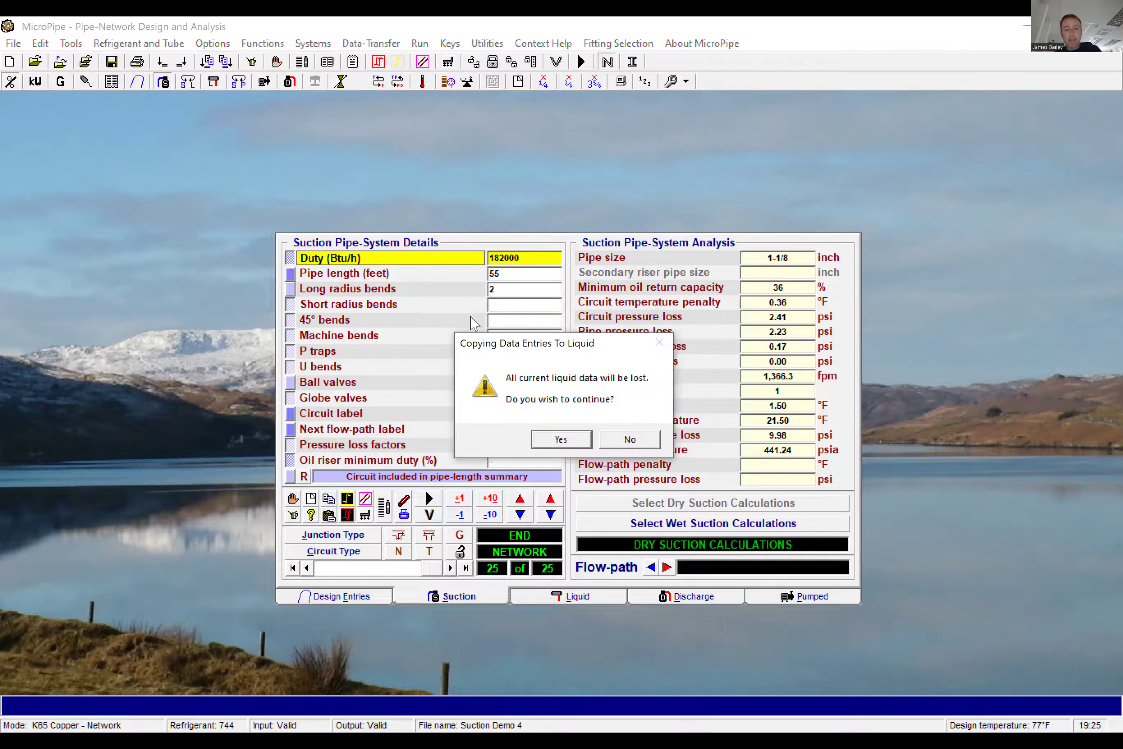
# Confirm replacing liquid data with the suction entries and check the liquid design parameters
pyautogui.click(560, 439)
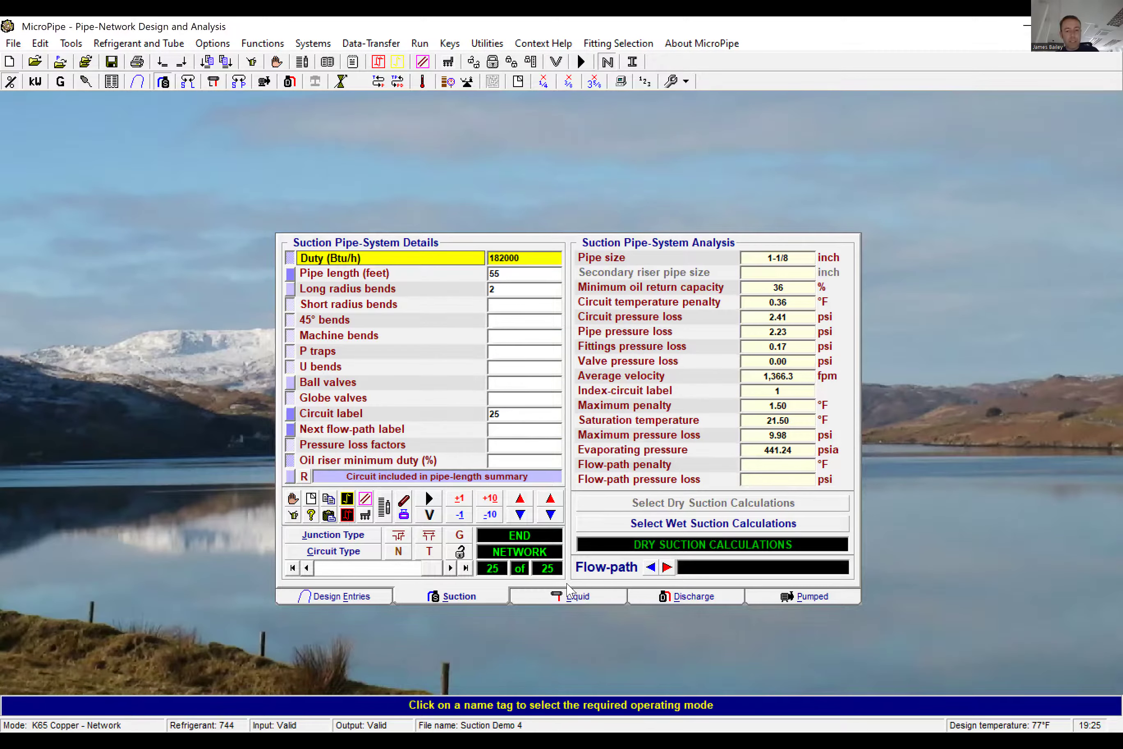
pyautogui.click(570, 596)
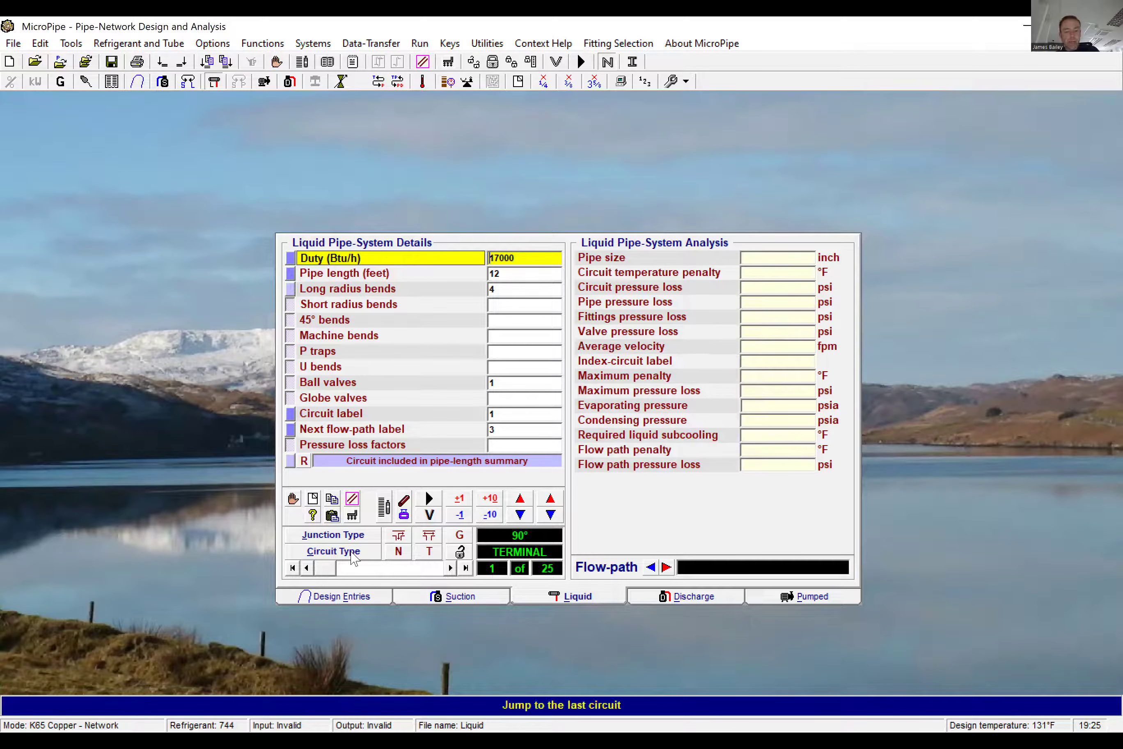
pyautogui.click(382, 568)
pyautogui.moveTo(393, 568); pyautogui.dragTo(325, 568)
pyautogui.click(322, 595)
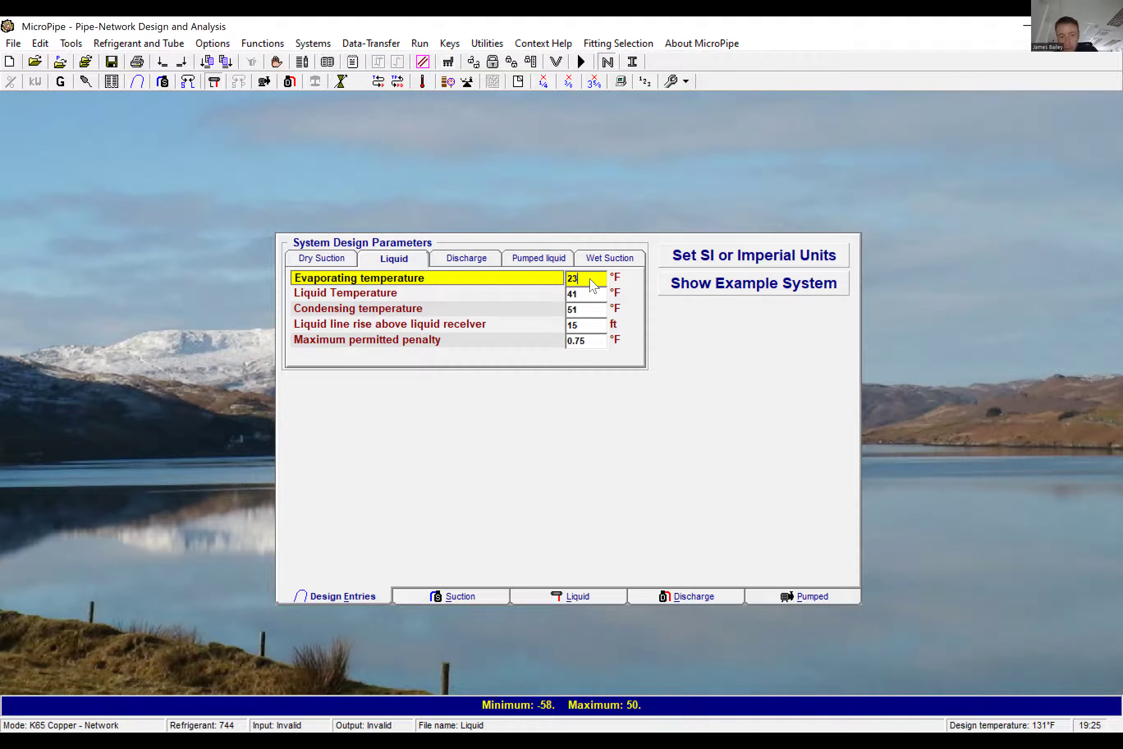
pyautogui.click(562, 602)
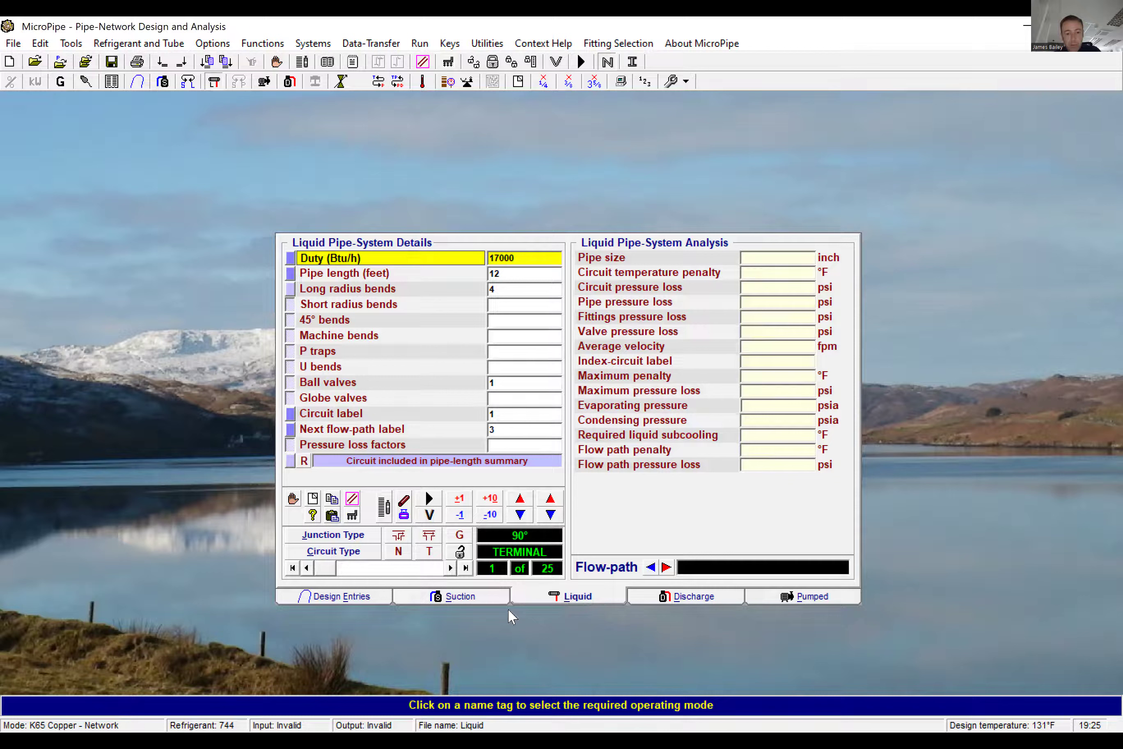
# Run the liquid network sizing and review circuits 1 through 10
pyautogui.click(428, 500)
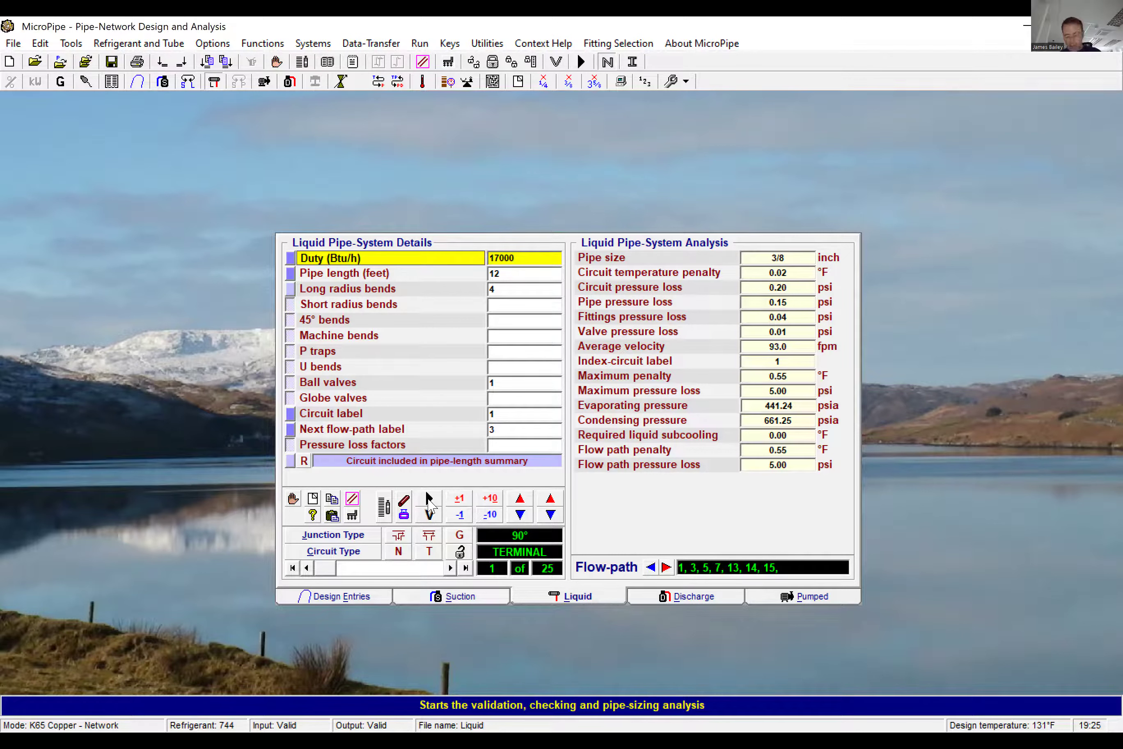
pyautogui.click(452, 569)
pyautogui.click(452, 568)
pyautogui.click(452, 569)
pyautogui.click(452, 568)
pyautogui.click(452, 568)
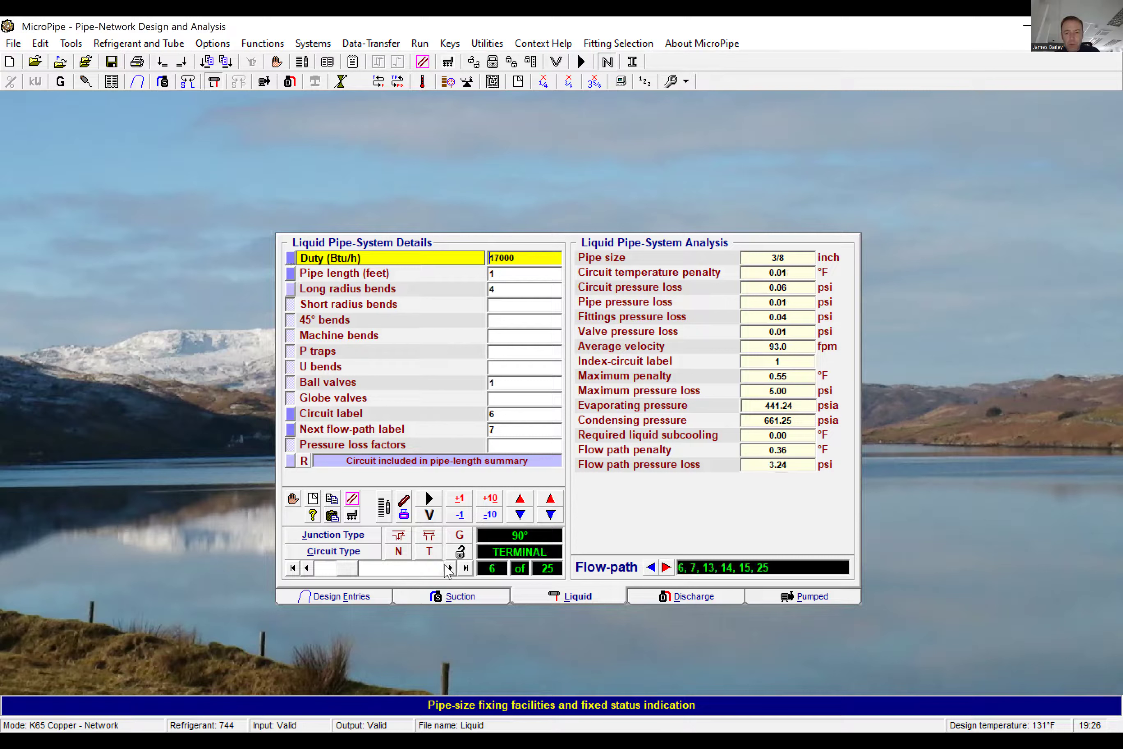
pyautogui.click(313, 568)
pyautogui.click(450, 569)
pyautogui.click(450, 568)
pyautogui.click(450, 569)
pyautogui.click(450, 569)
pyautogui.click(450, 569)
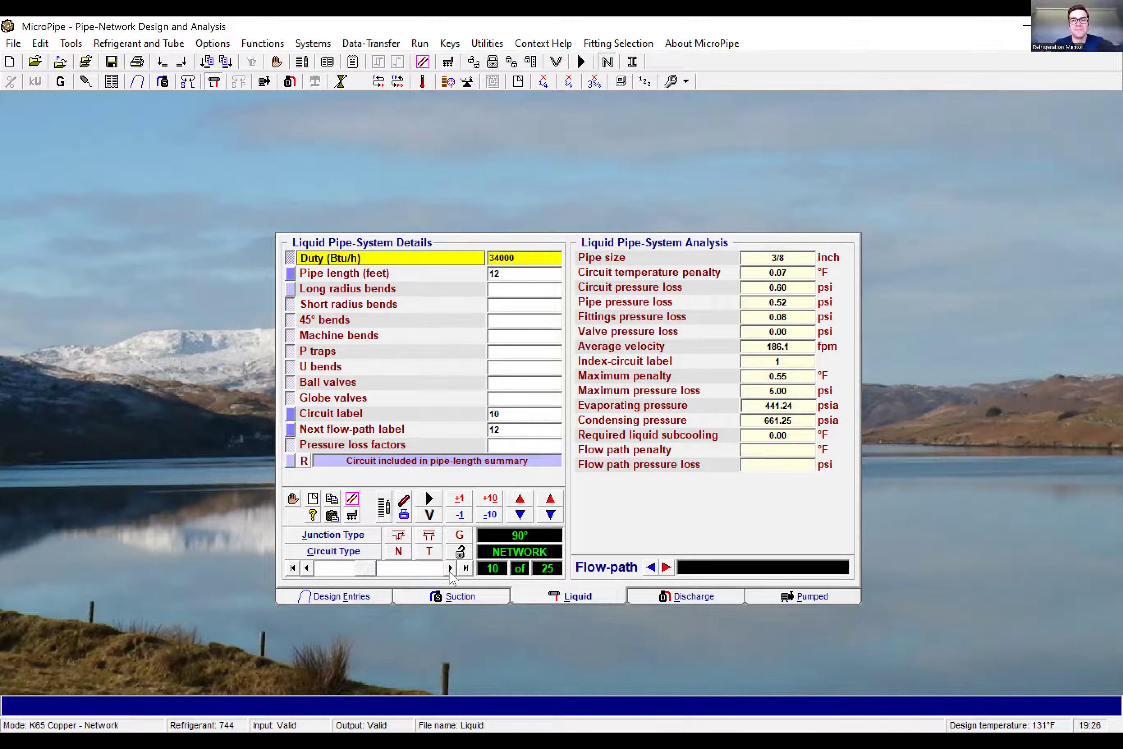
# Review sized liquid circuits 11 through 25, ending at 3/4 inch, 182000 Btu/h
pyautogui.click(450, 571)
pyautogui.click(450, 570)
pyautogui.click(450, 570)
pyautogui.click(450, 570)
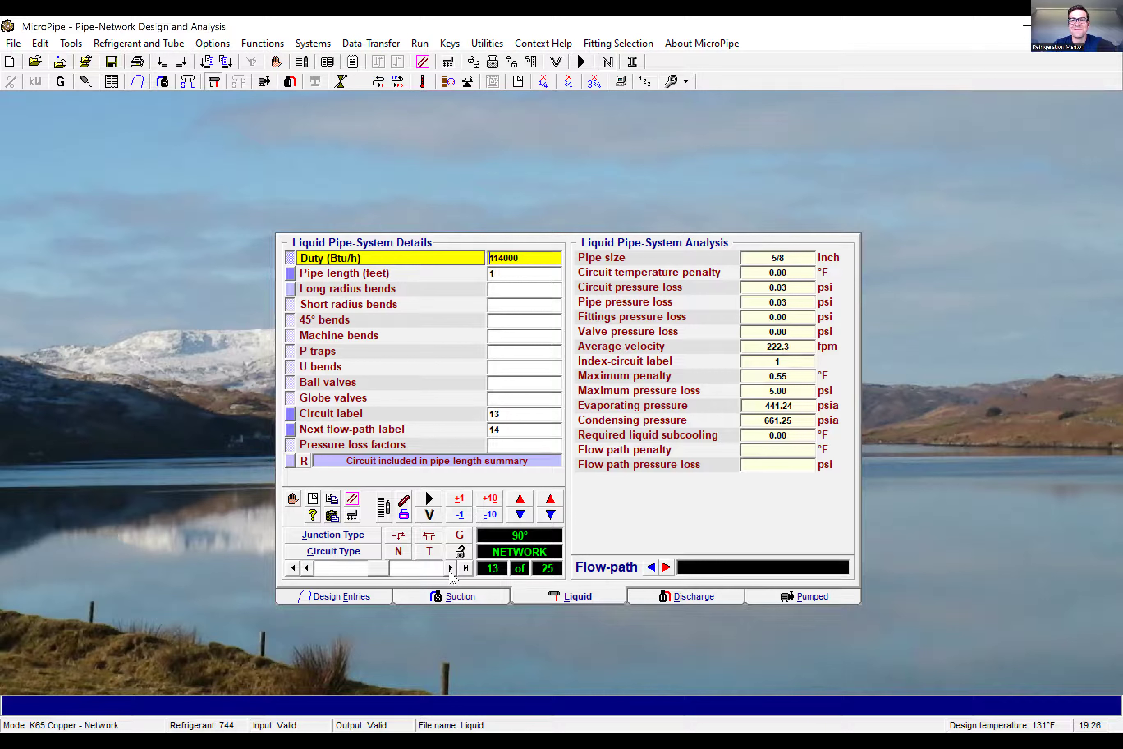
pyautogui.click(450, 570)
pyautogui.click(450, 570)
pyautogui.click(450, 568)
pyautogui.click(450, 568)
pyautogui.click(450, 569)
pyautogui.click(450, 568)
pyautogui.click(450, 569)
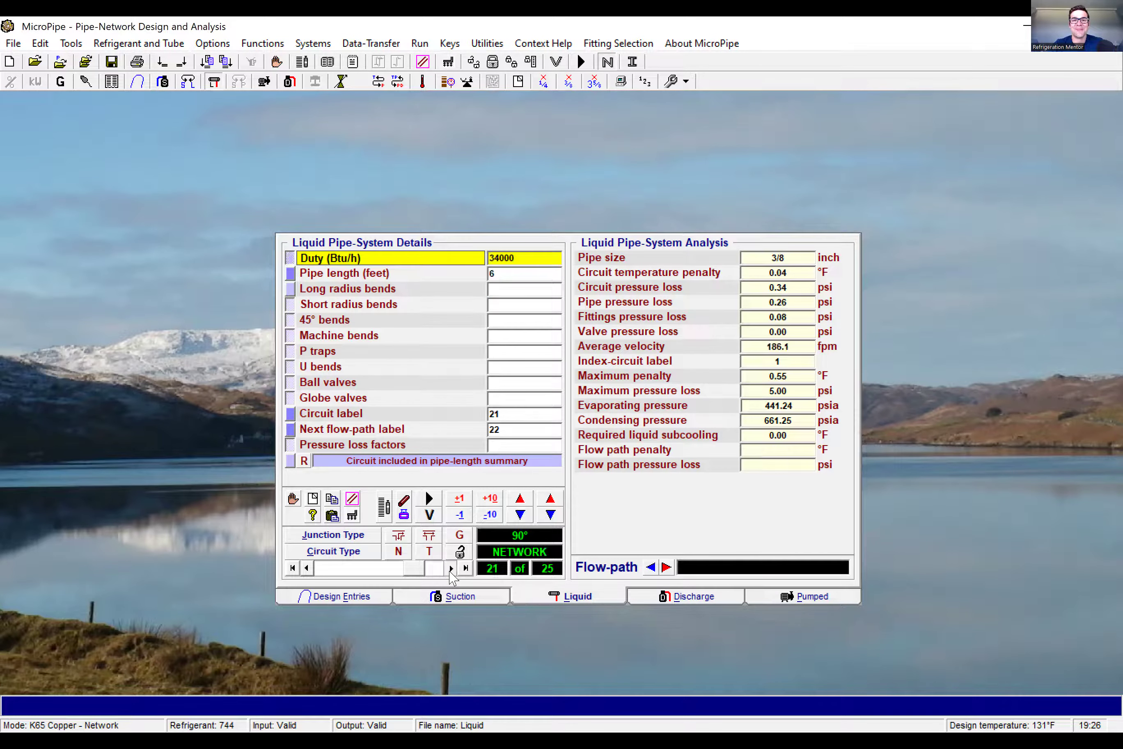
pyautogui.click(450, 568)
pyautogui.click(450, 568)
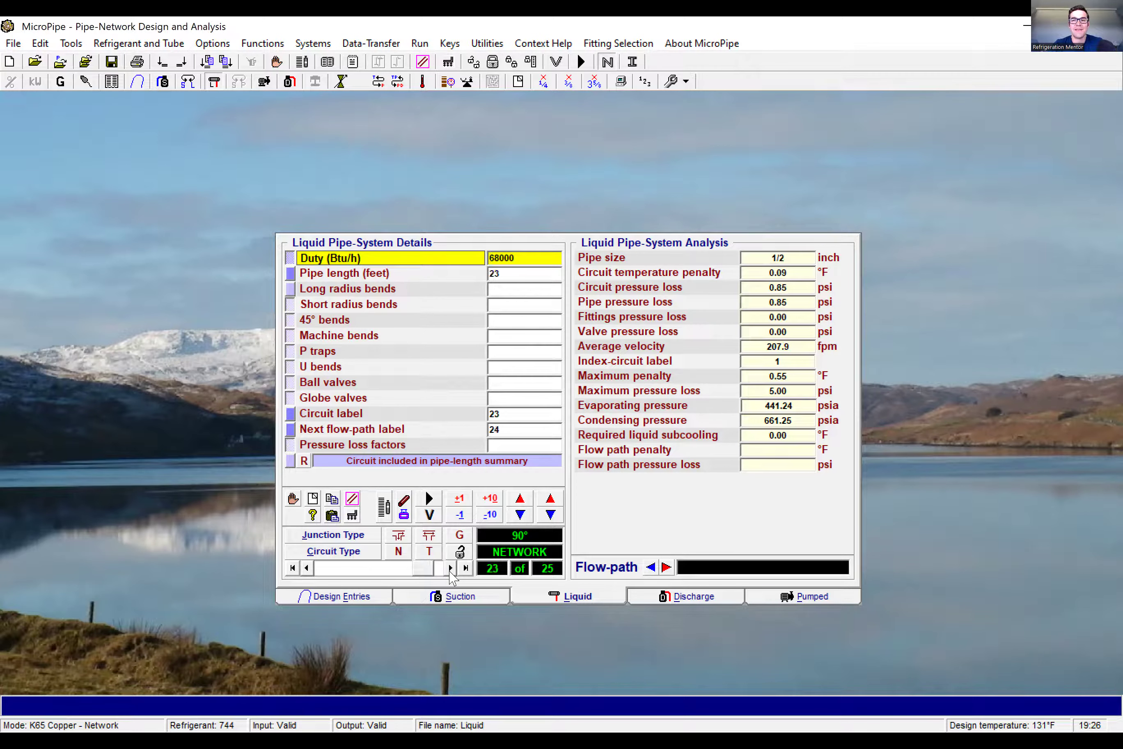
pyautogui.click(450, 569)
pyautogui.click(450, 569)
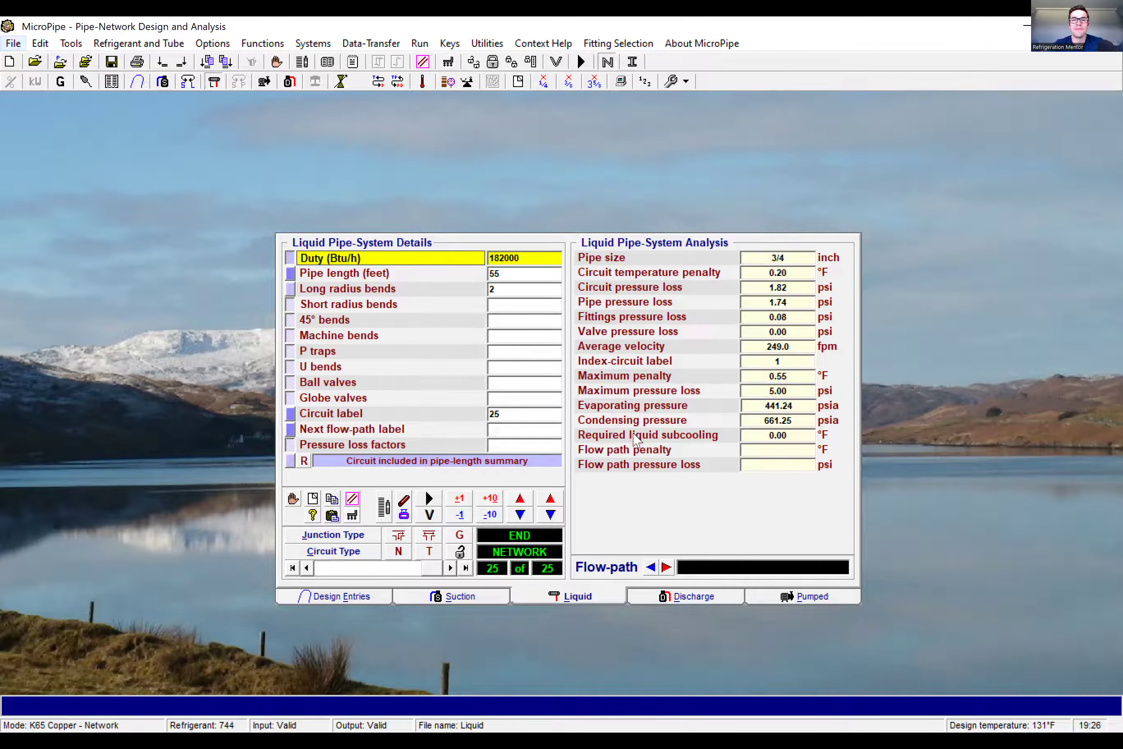
# Save the liquid project under the new name 'Liquid Demo 4' as a .LIQ file, accepting the project references
pyautogui.hotkey('alt', 'f')
pyautogui.press('Down')
pyautogui.press('Down')
pyautogui.press('Down')
pyautogui.press('Return')
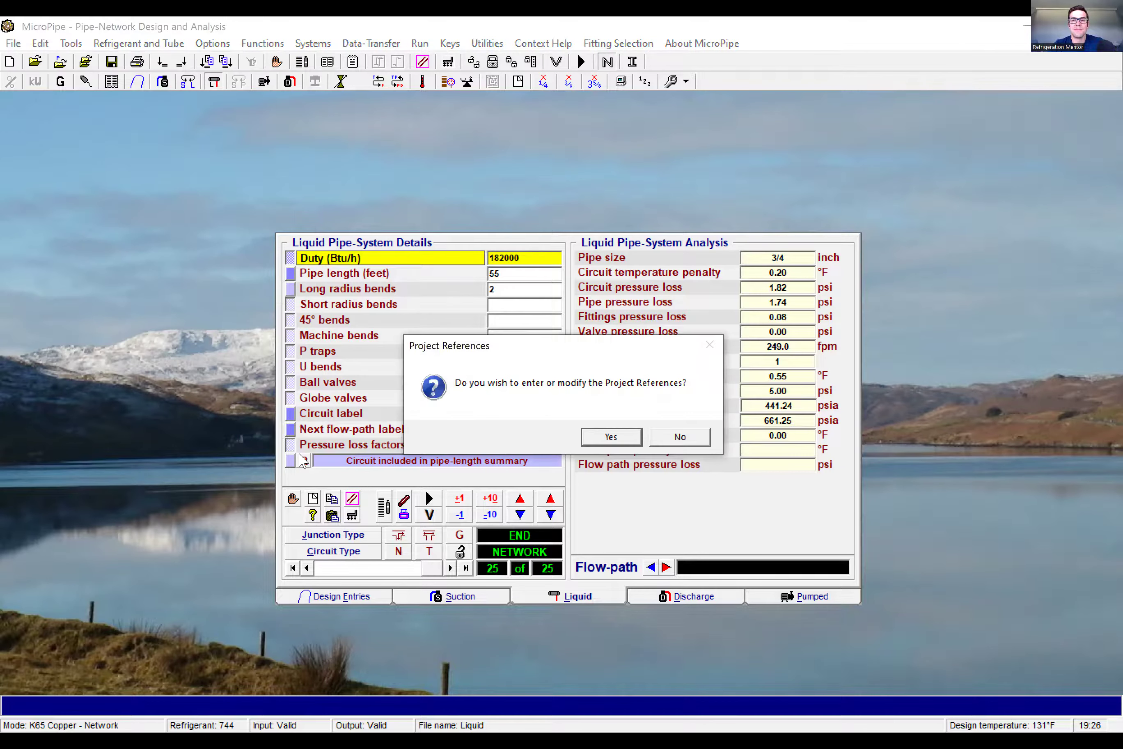
pyautogui.press('Return')
pyautogui.click(305, 455)
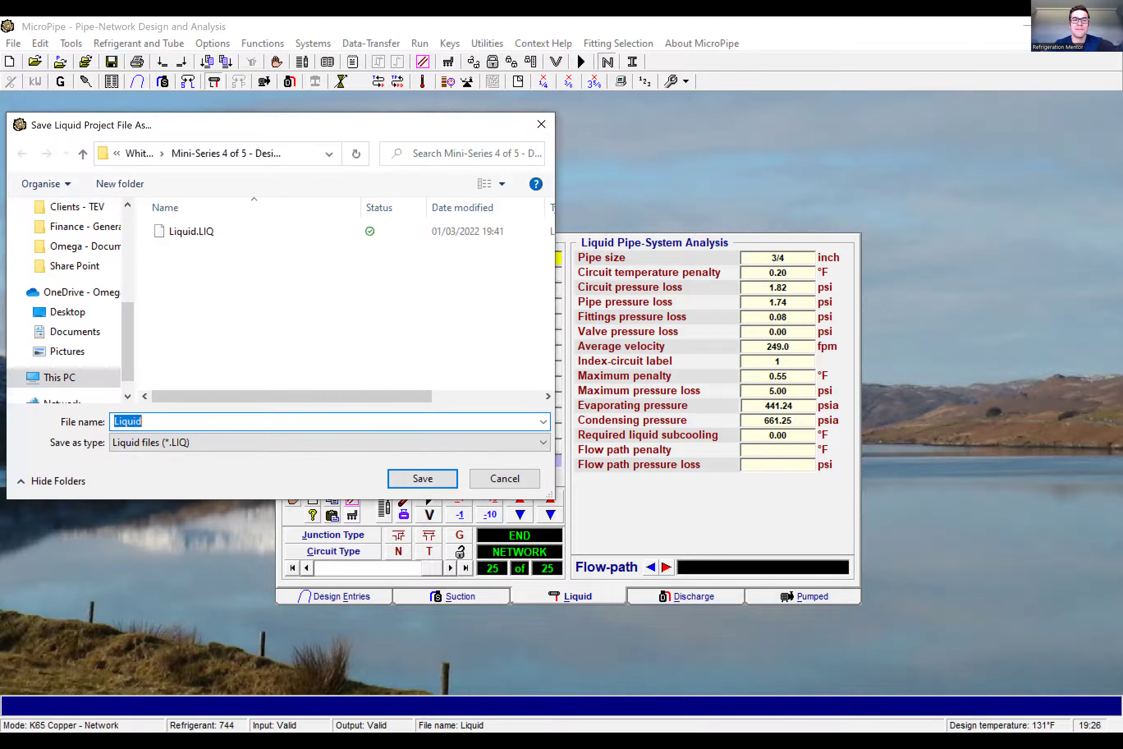
pyautogui.write('Liquid Demo 4')
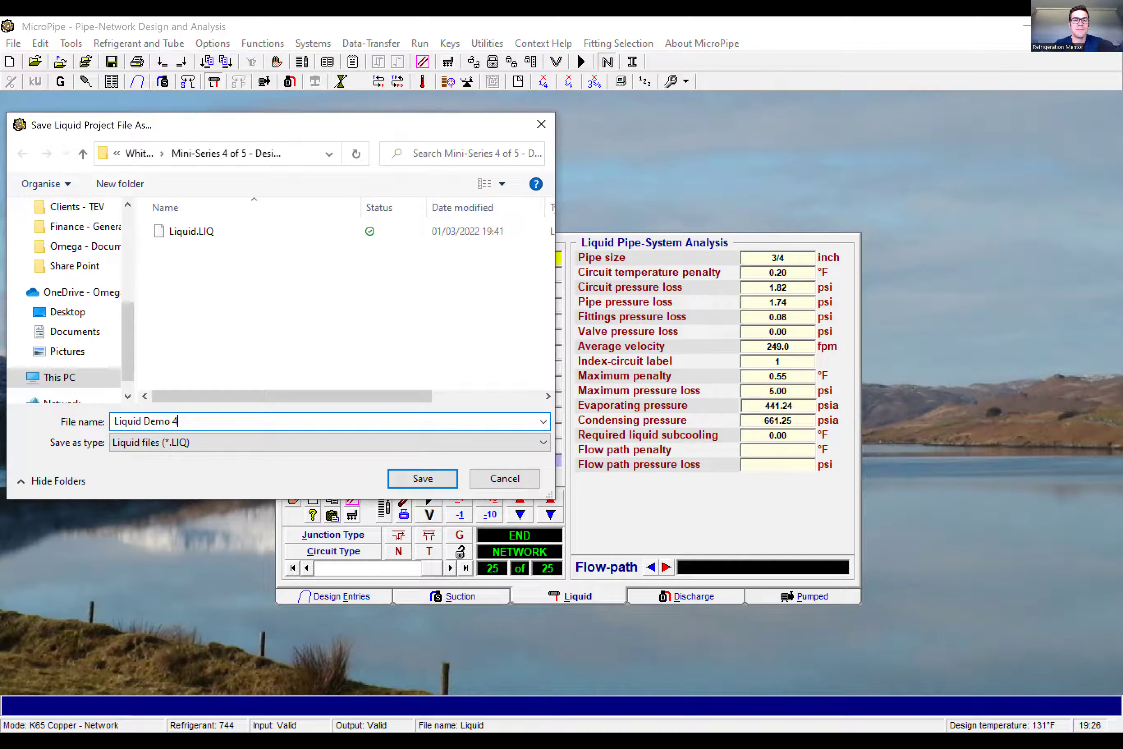
pyautogui.click(423, 478)
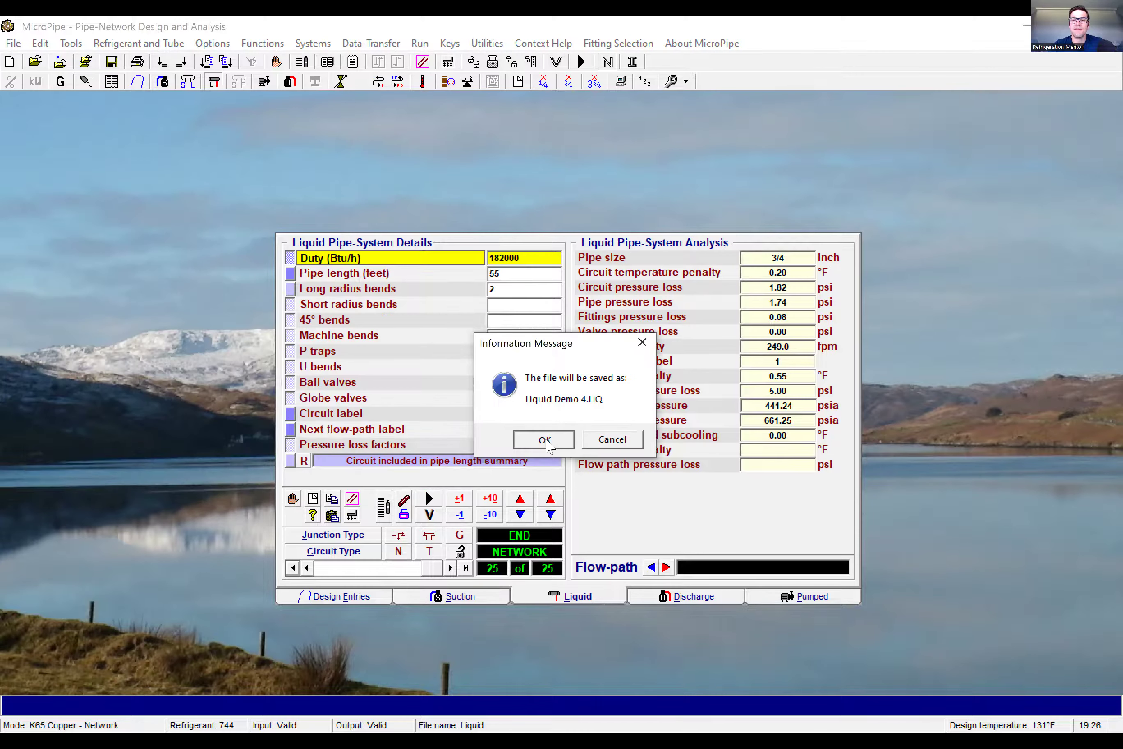
pyautogui.click(545, 439)
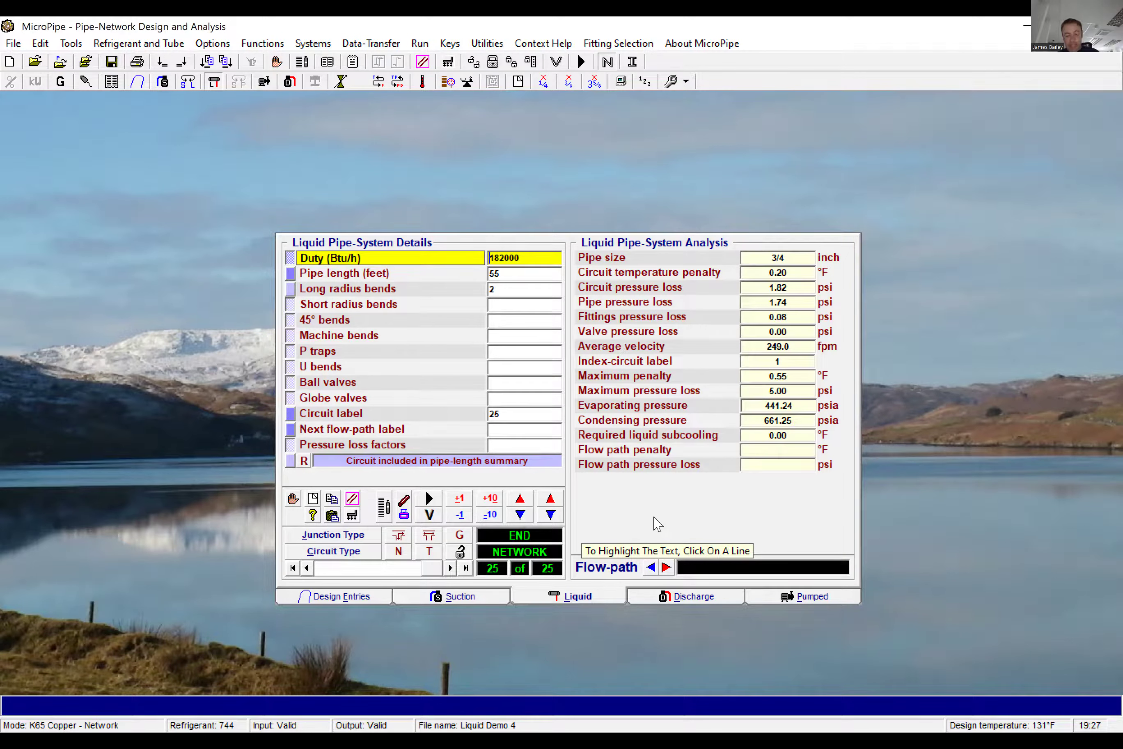
# Clear the discharge system for a new project and make the circuit a terminal circuit
pyautogui.click(671, 601)
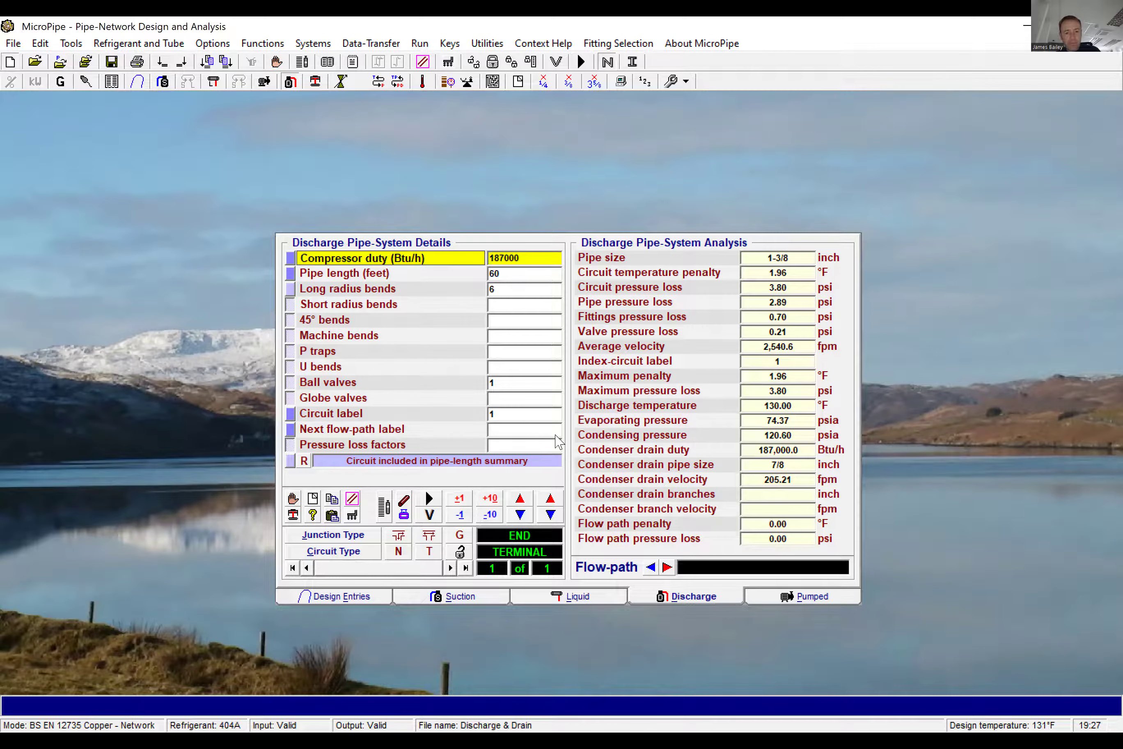
pyautogui.hotkey('ctrl', 'n')
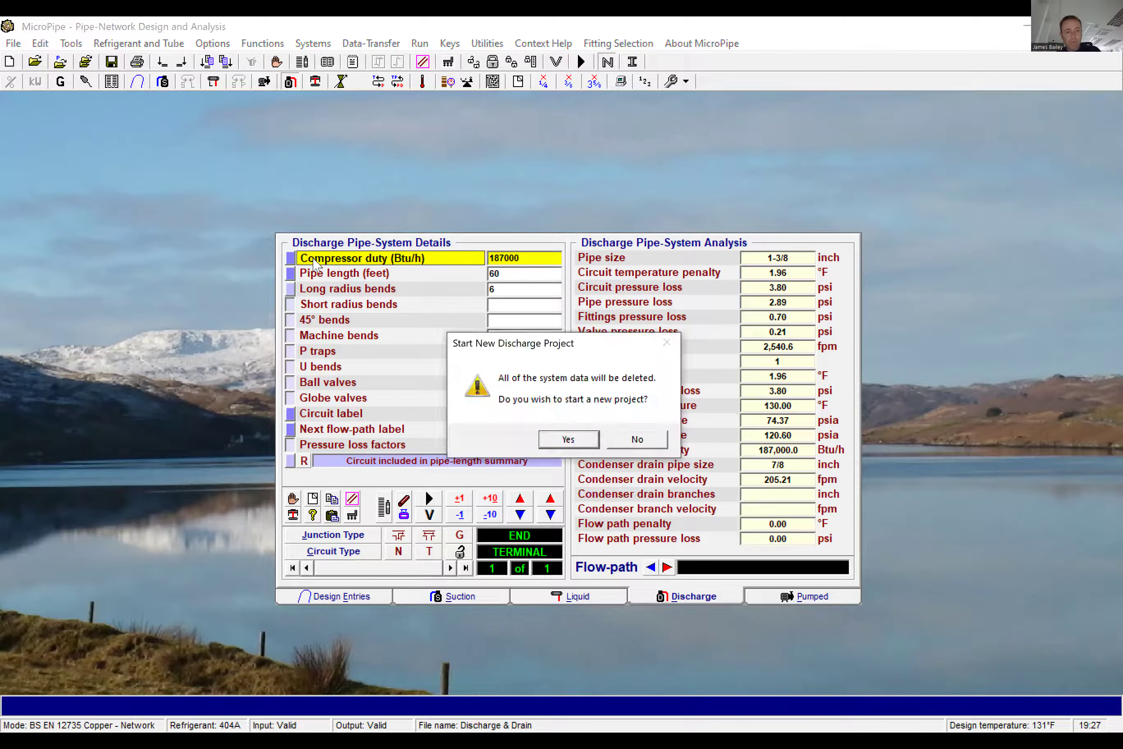
pyautogui.press('Return')
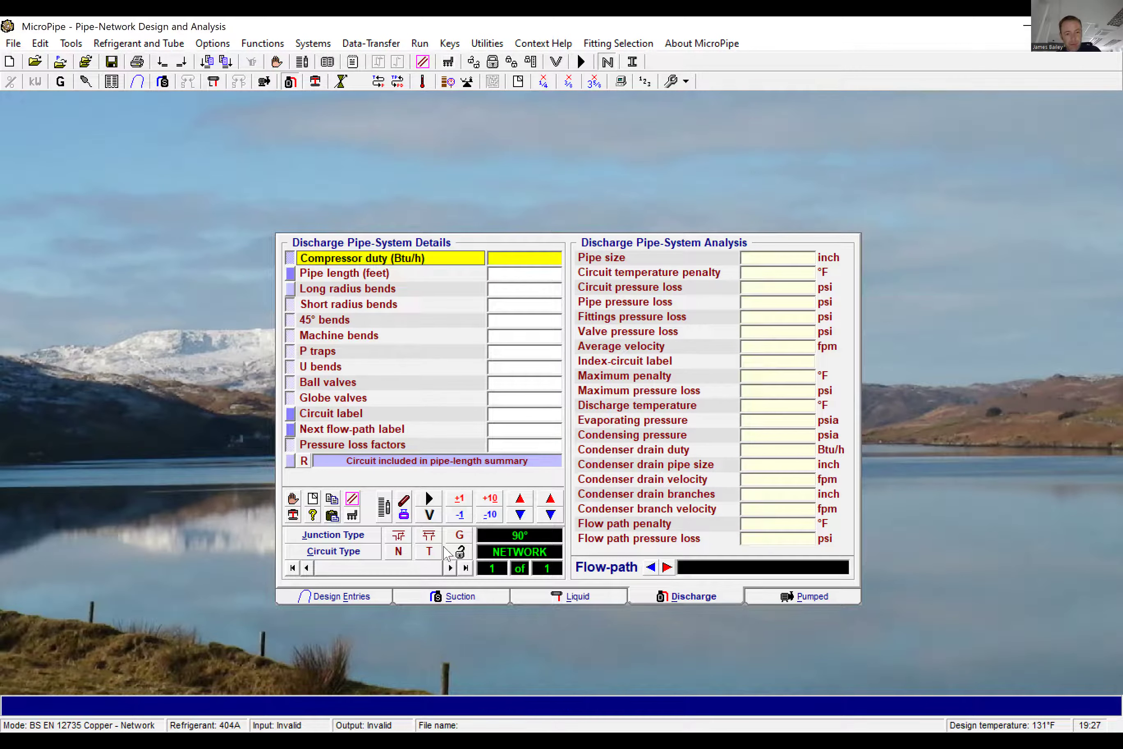
pyautogui.click(429, 552)
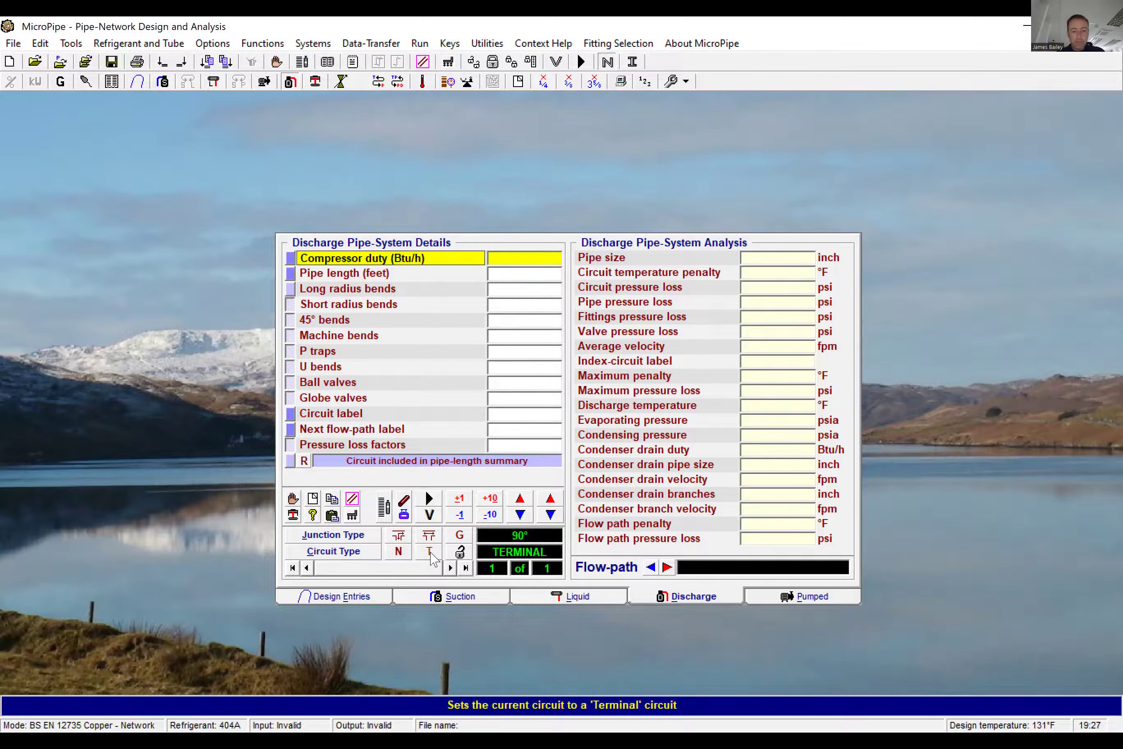
# Enter 187000 Btu/h duty, 60 ft pipe, 6 long radius bends and 1 ball valve
pyautogui.write('187000')
pyautogui.press('Return')
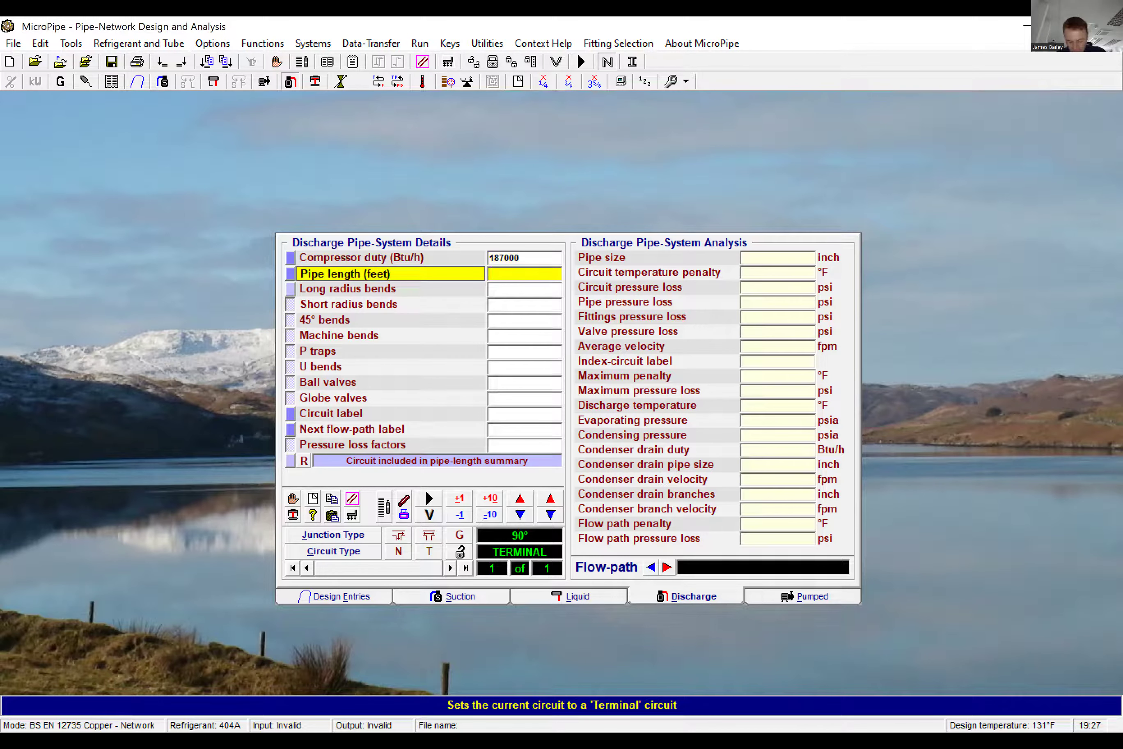
pyautogui.write('60')
pyautogui.press('Return')
pyautogui.write('6')
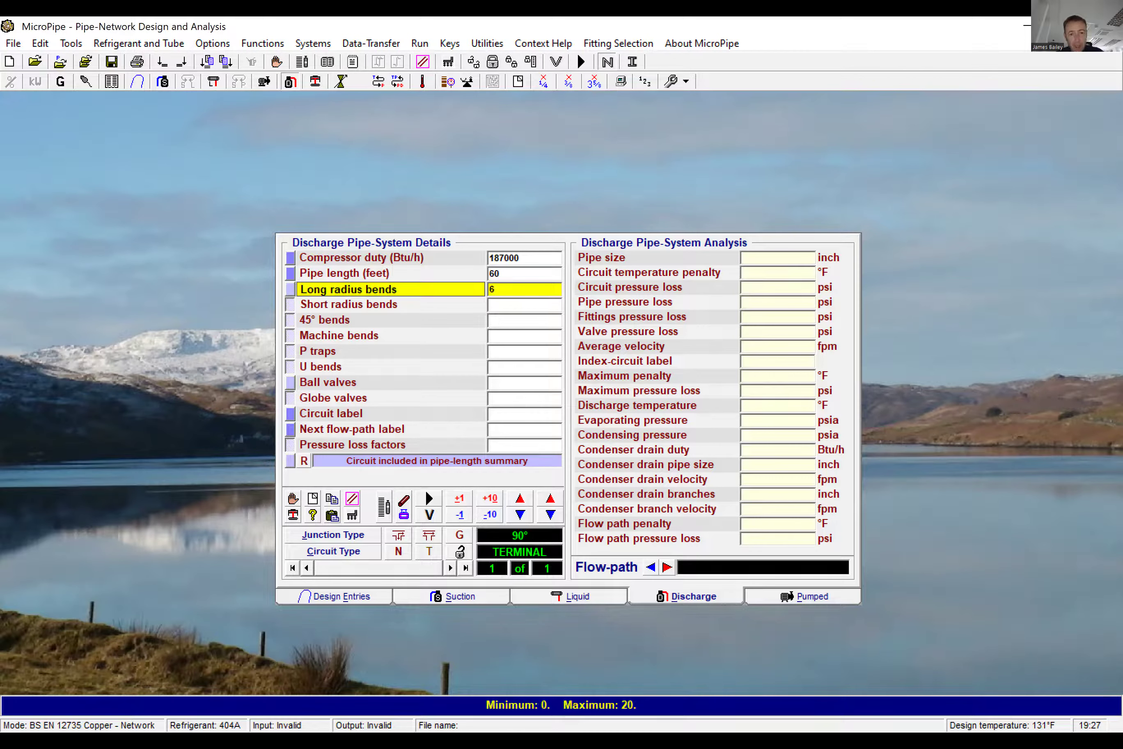
pyautogui.click(522, 383)
pyautogui.write('1')
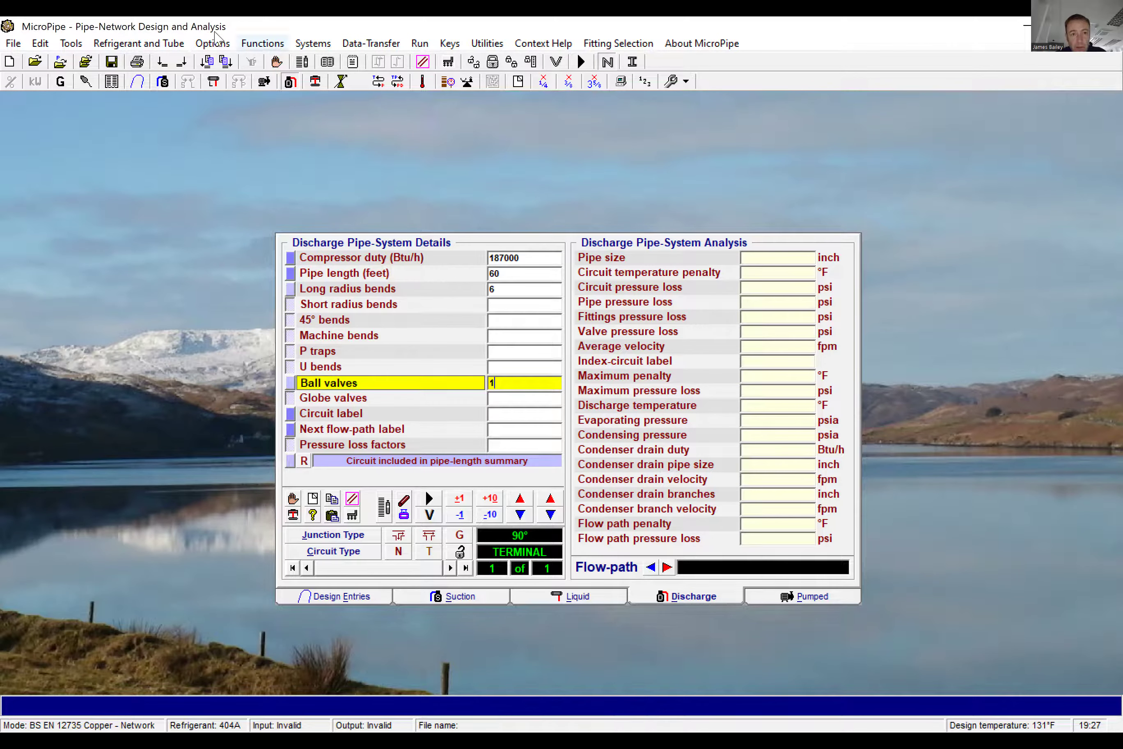
pyautogui.click(150, 49)
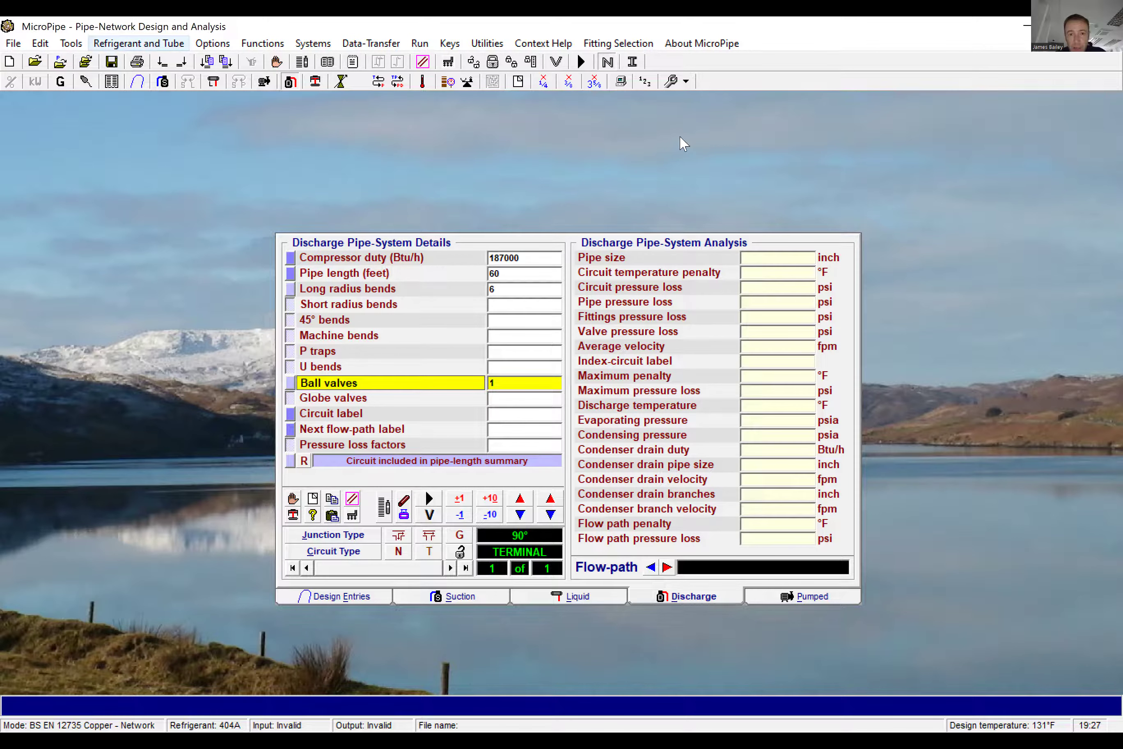
# Select K65 Copper tube with R744 Trans Critical refrigerant and apply
pyautogui.press('Up')
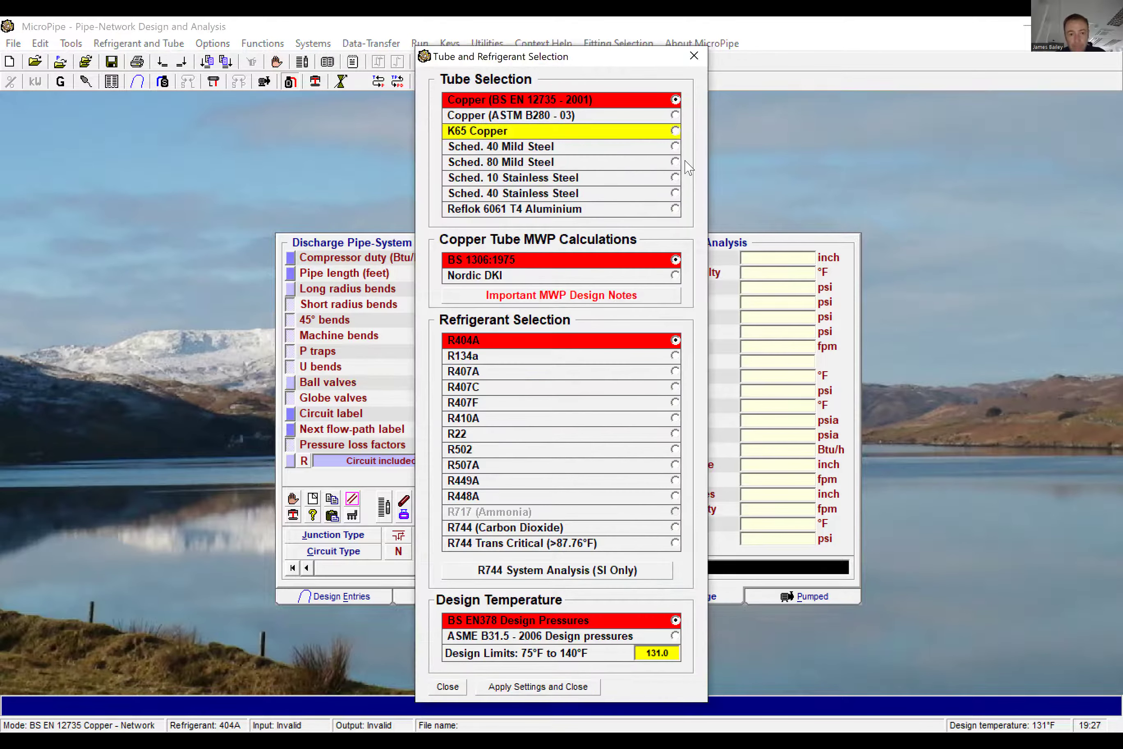
pyautogui.press('space')
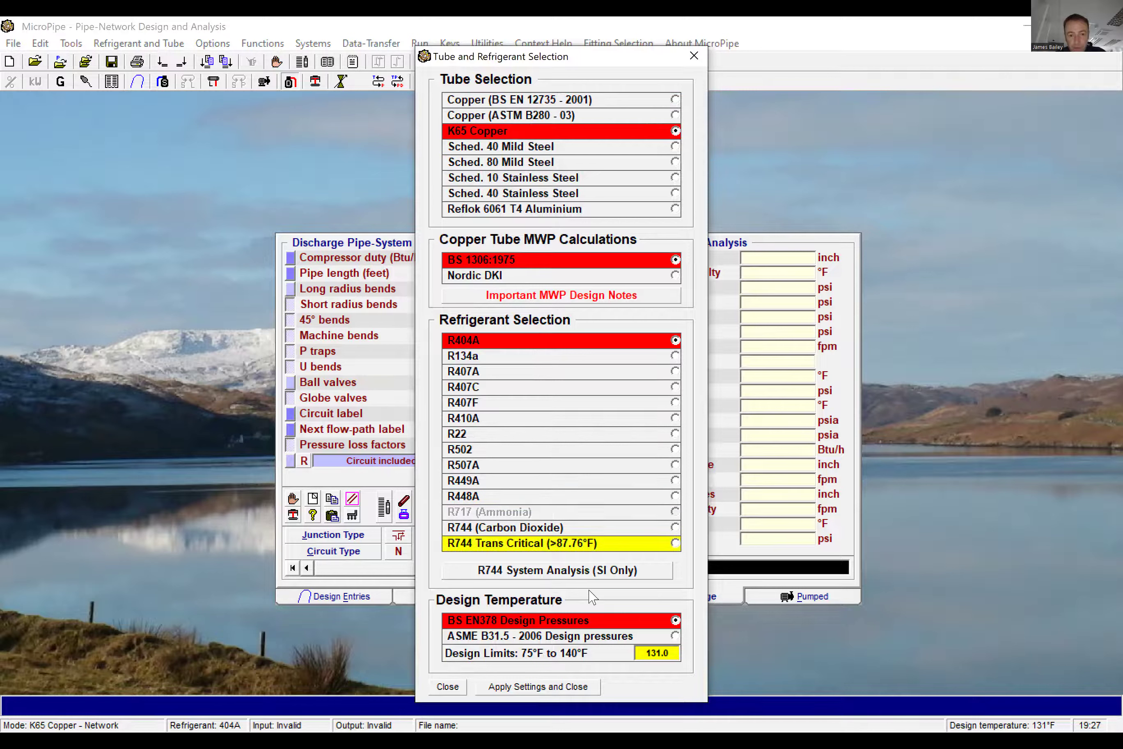
pyautogui.click(674, 543)
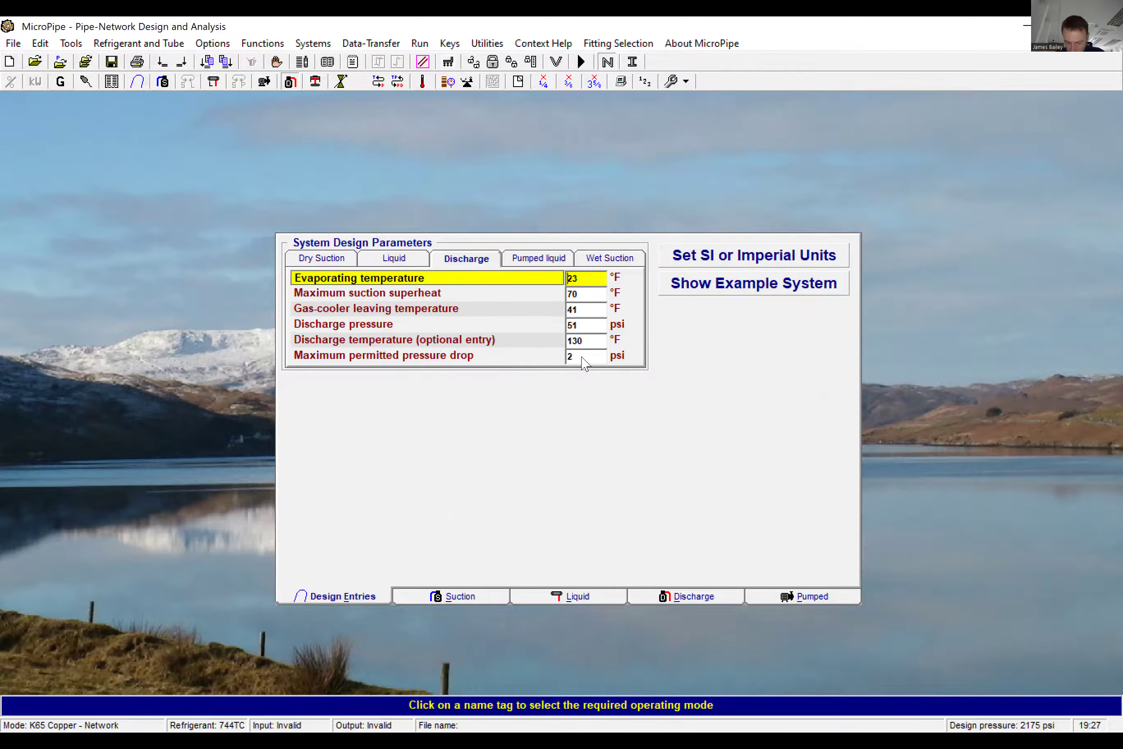
pyautogui.click(583, 358)
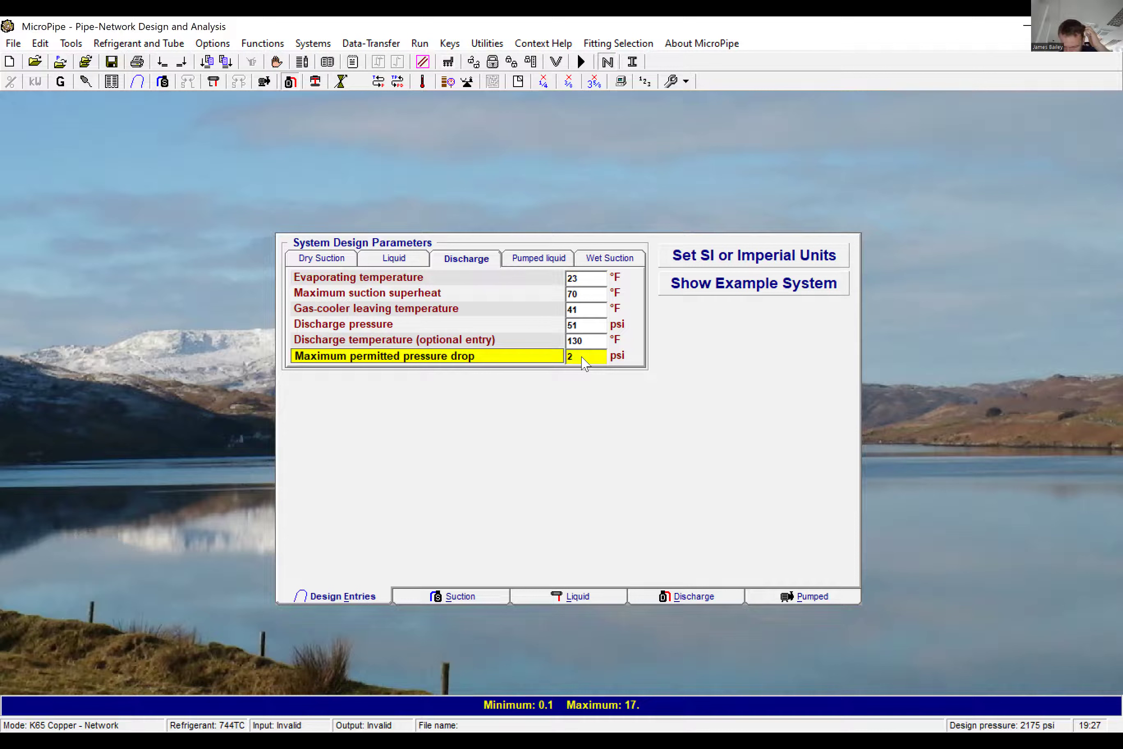
# Change the discharge design pressure from 51 to 2000 psi
pyautogui.click(588, 326)
pyautogui.press('BackSpace')
pyautogui.press('BackSpace')
pyautogui.write('2000')
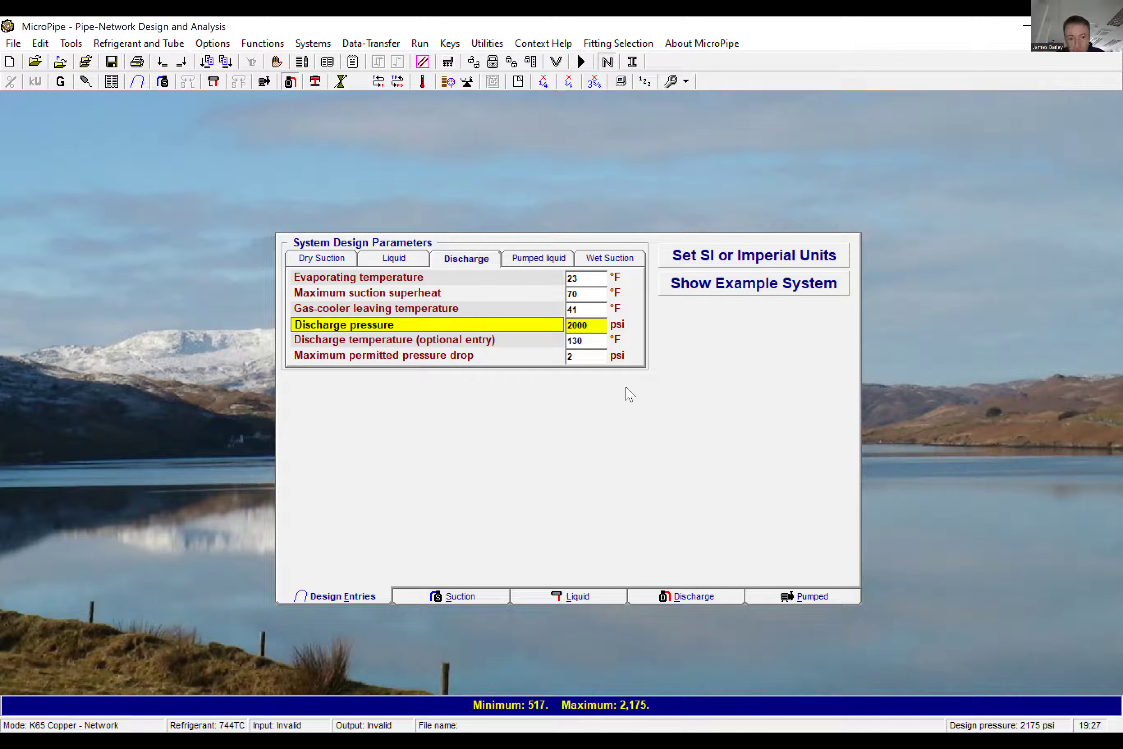
pyautogui.click(671, 607)
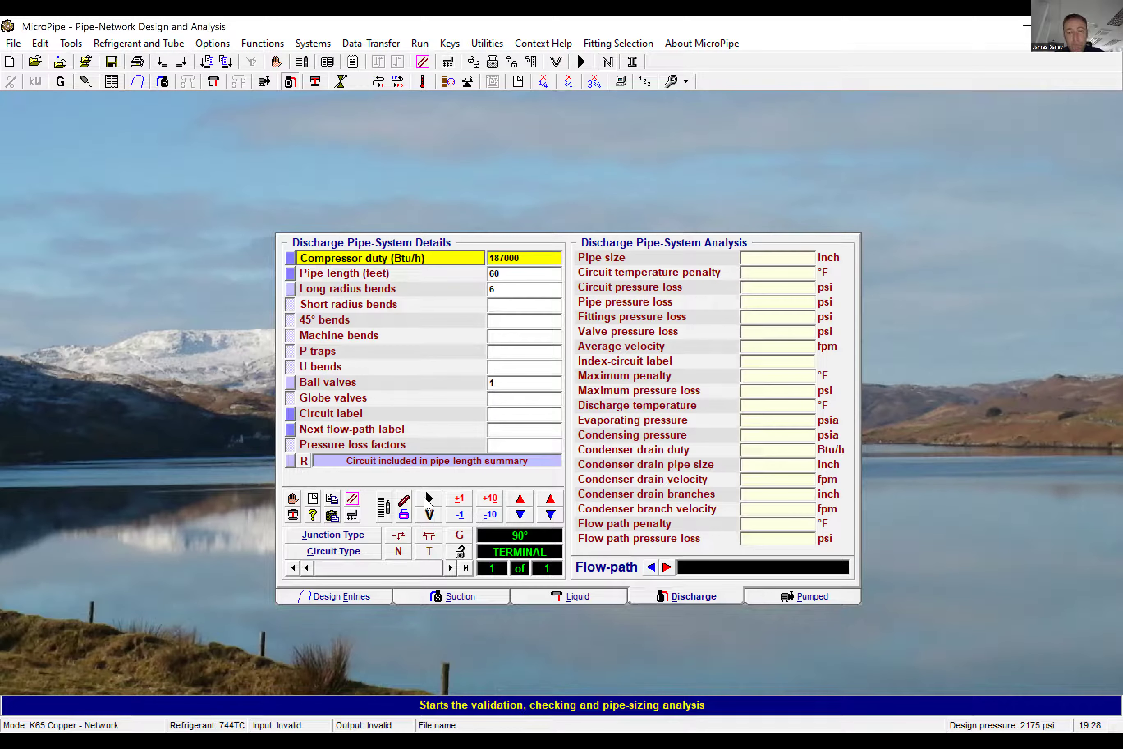
# Size the discharge line to 1-1/8 inch (1.28 psi loss) and save it as 'Discharge Demo 4.DIS'
pyautogui.click(425, 498)
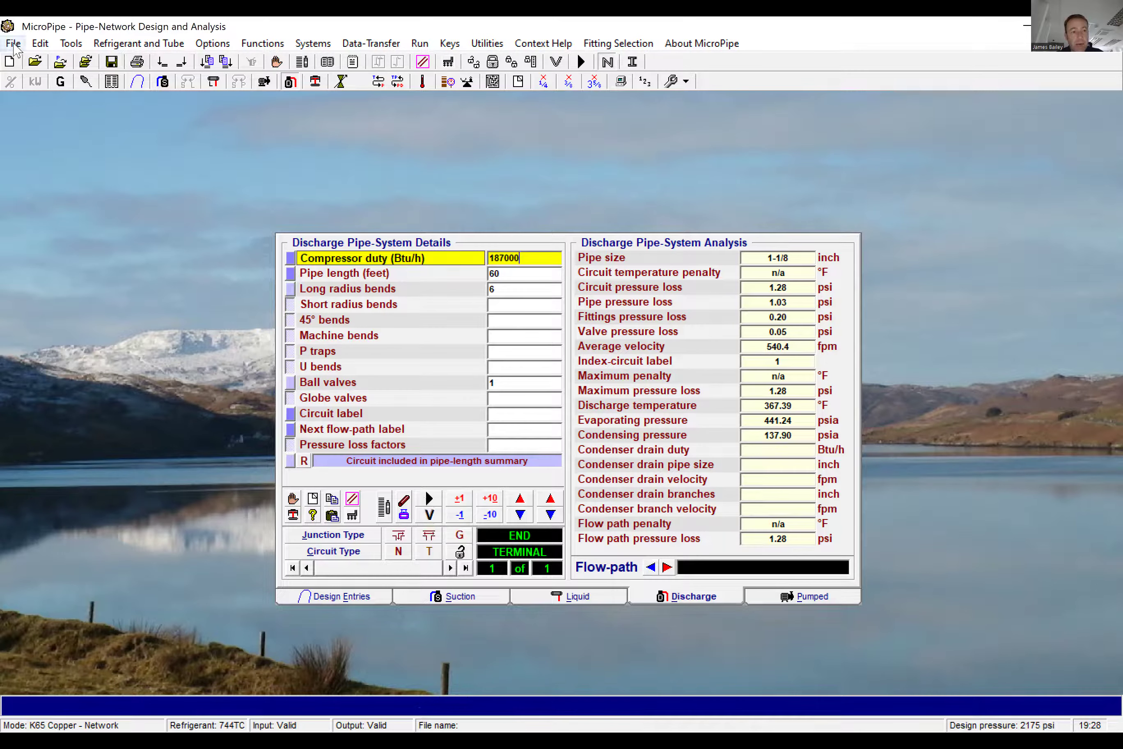
pyautogui.hotkey('alt', 'f')
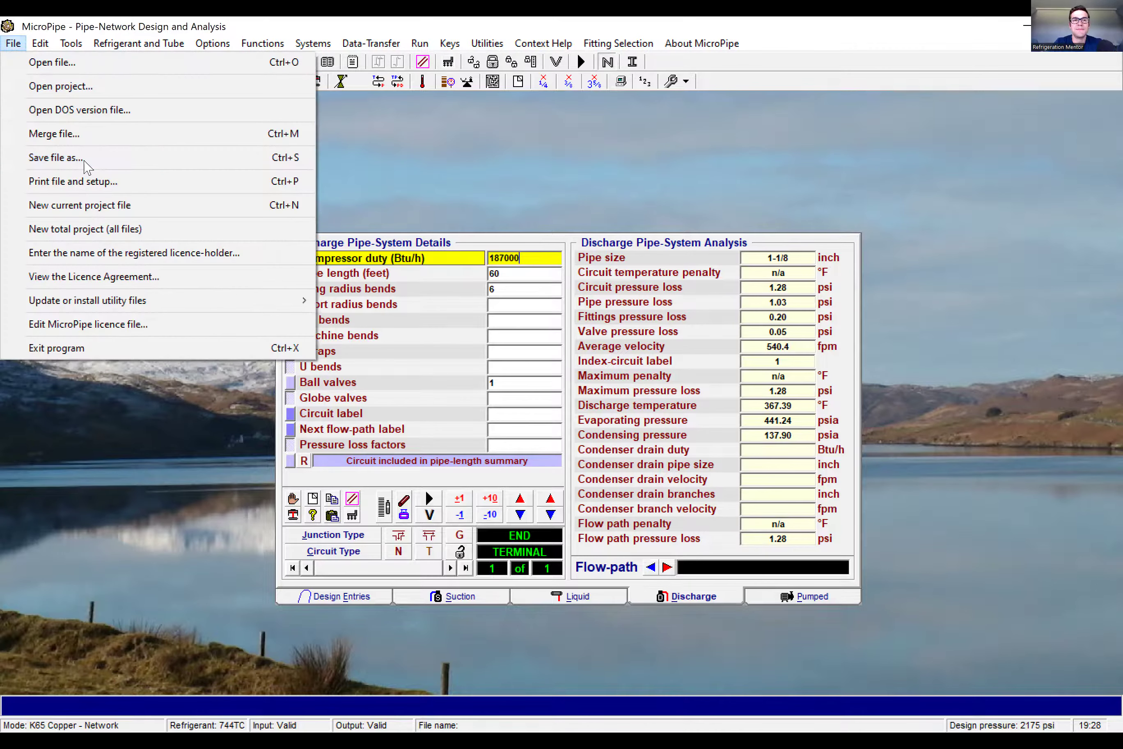
pyautogui.press('Return')
pyautogui.click(610, 437)
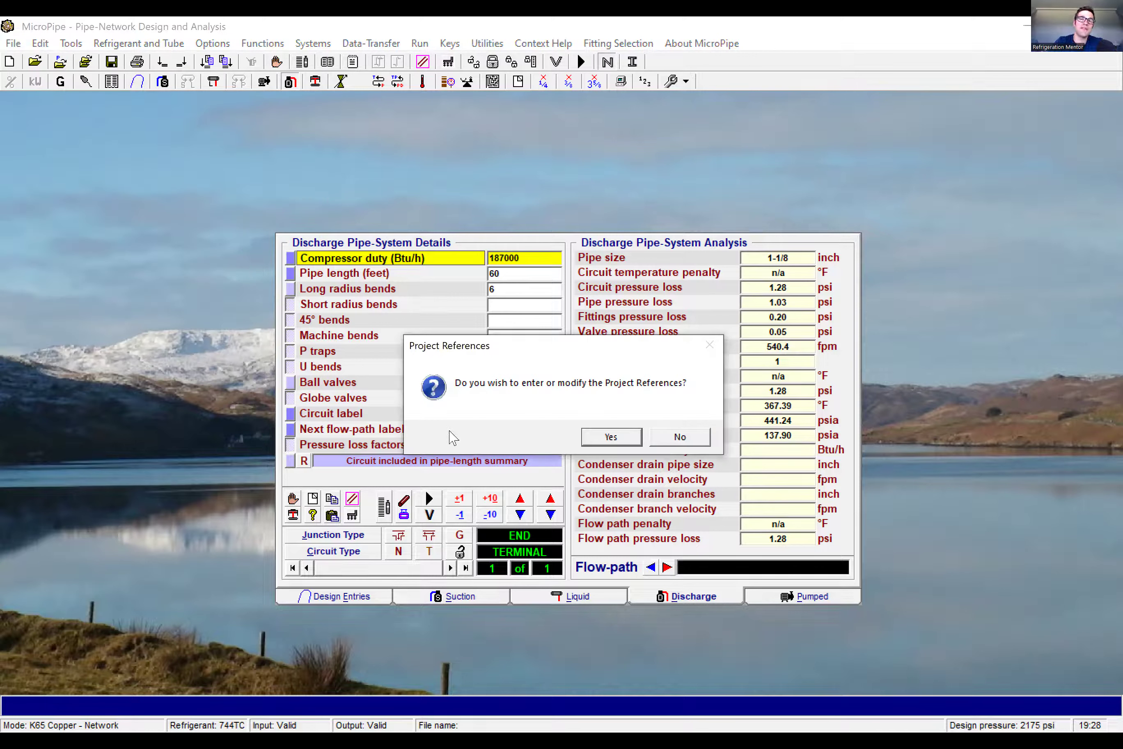
pyautogui.click(303, 452)
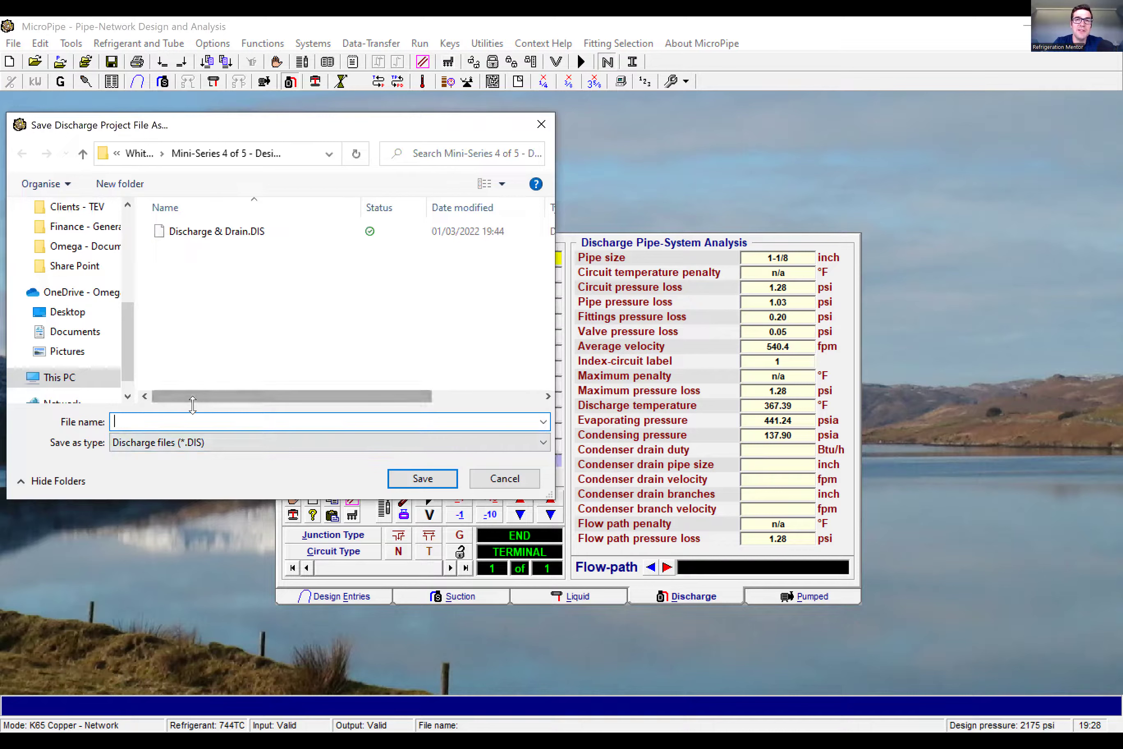
pyautogui.write('Discahr')
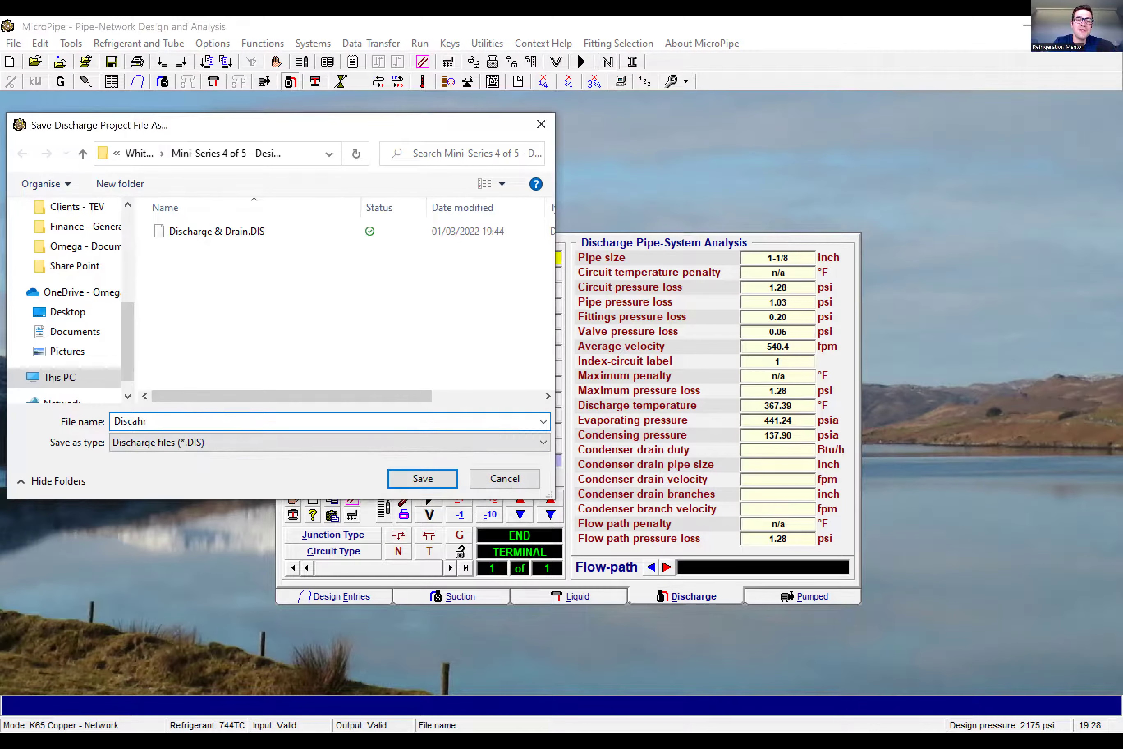
pyautogui.press('BackSpace')
pyautogui.press('BackSpace')
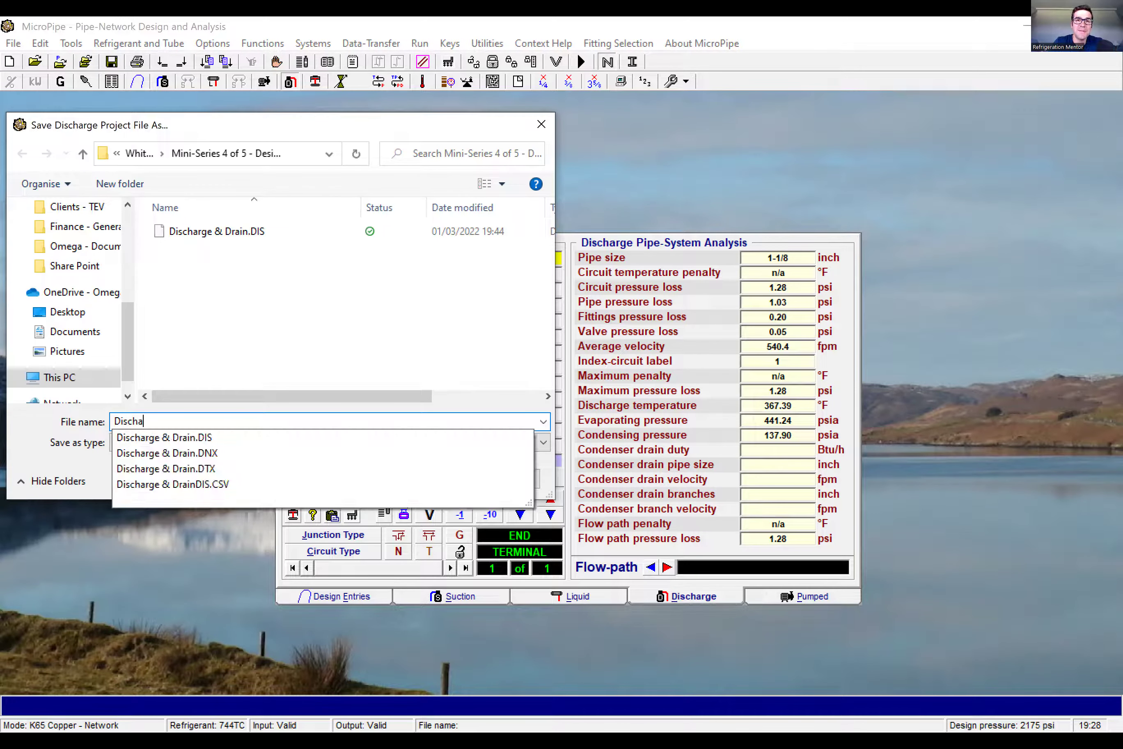
pyautogui.write('harge De')
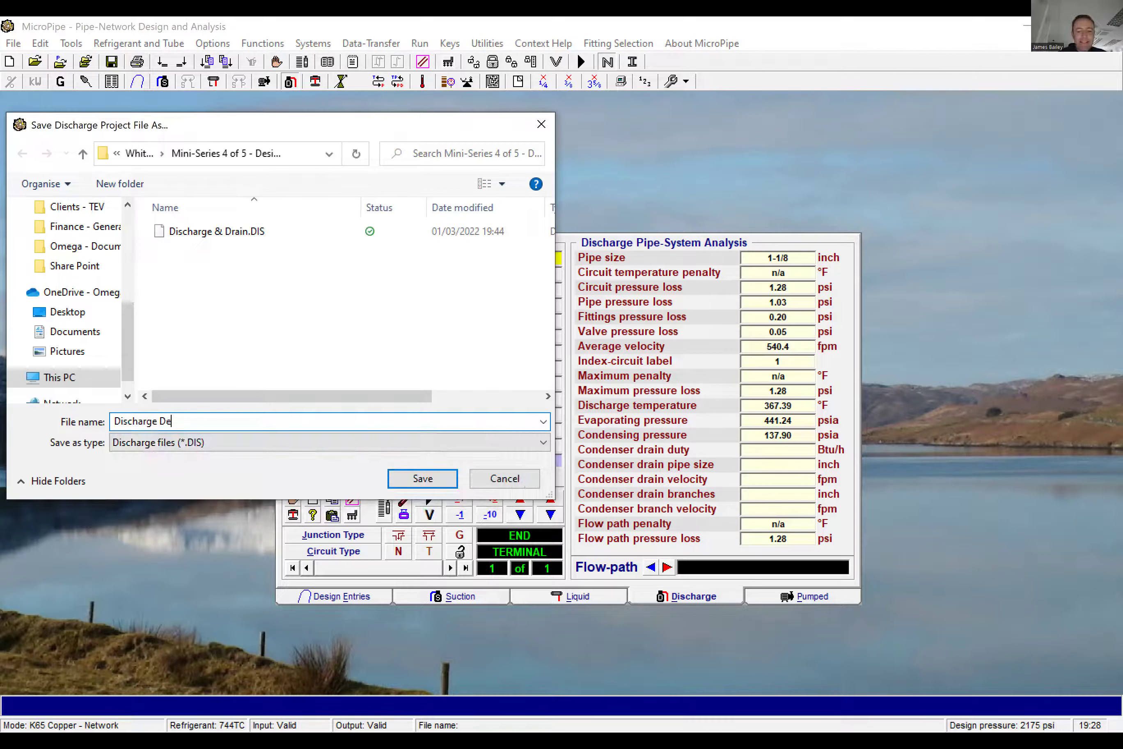
pyautogui.write('mo 4')
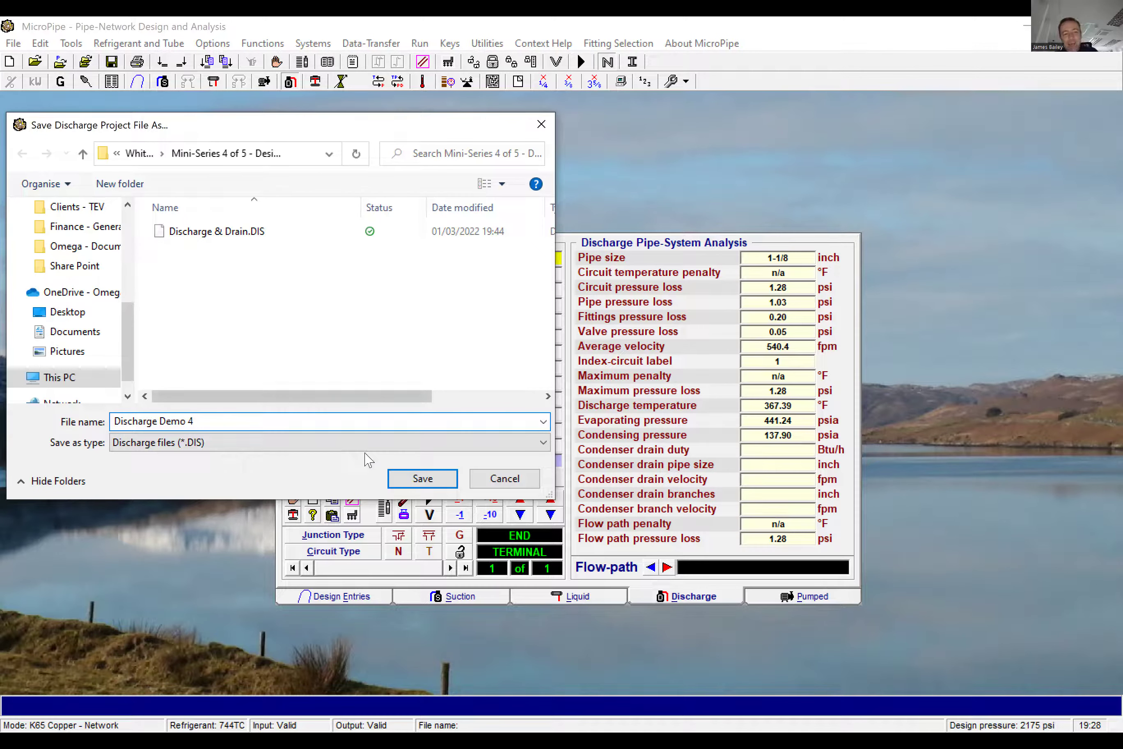
pyautogui.click(410, 478)
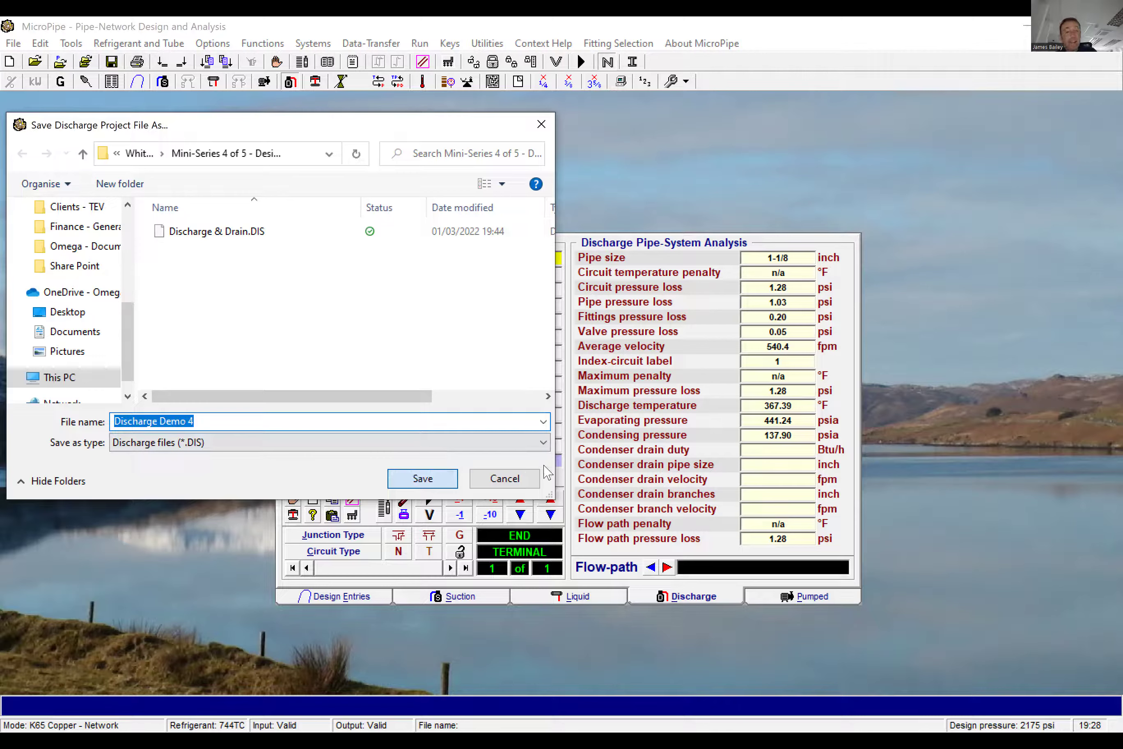
pyautogui.click(558, 440)
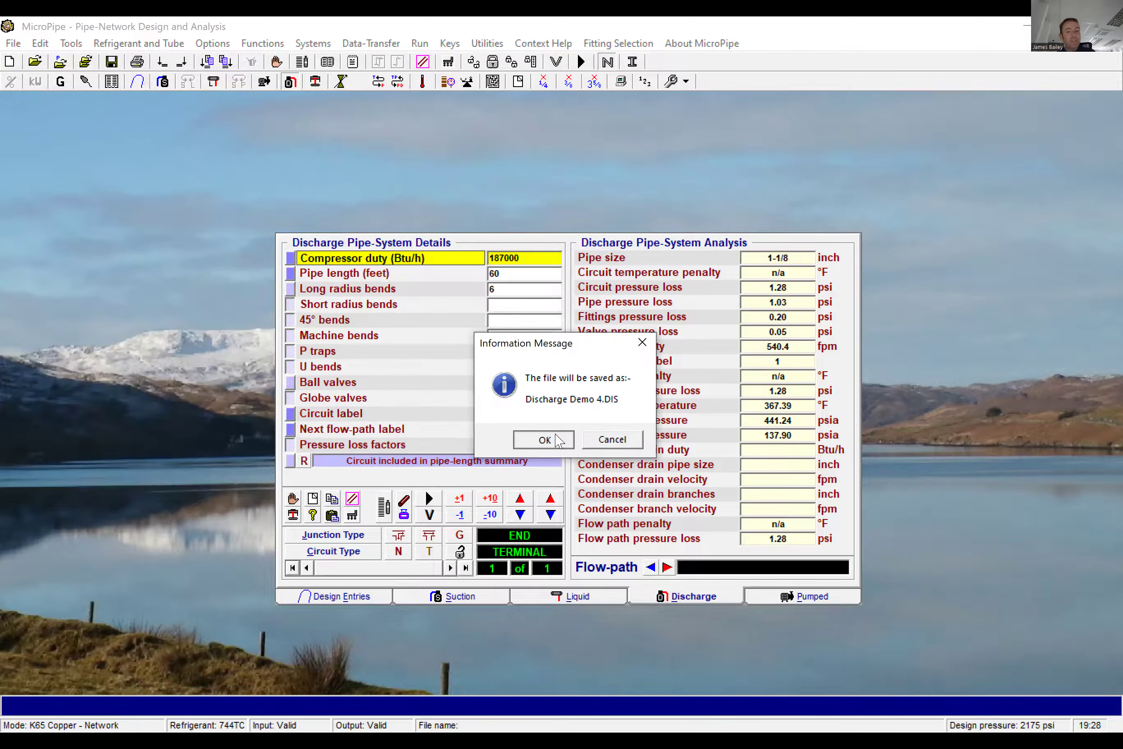